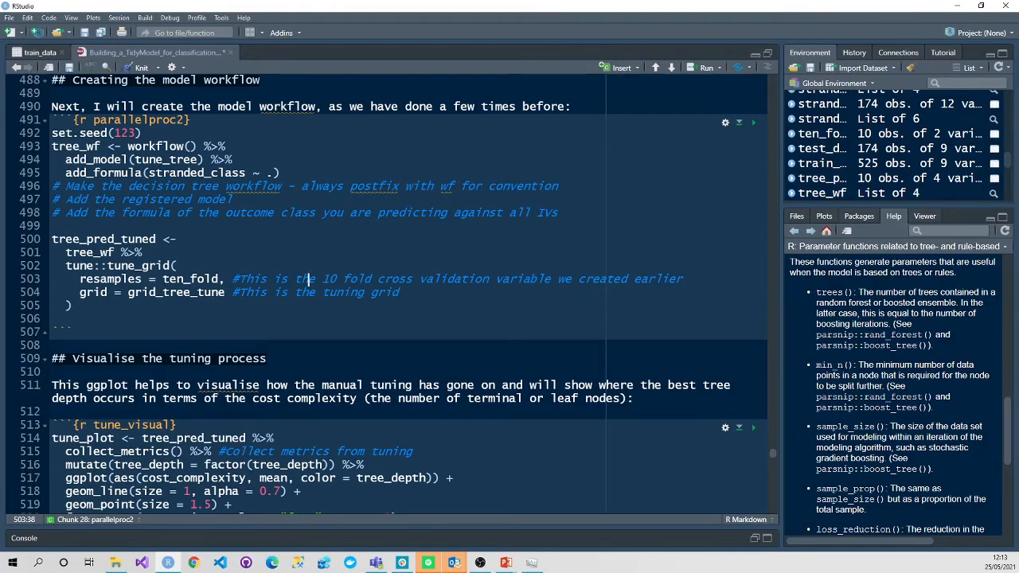
pyautogui.scroll(5, 773, 437)
pyautogui.scroll(3, 773, 438)
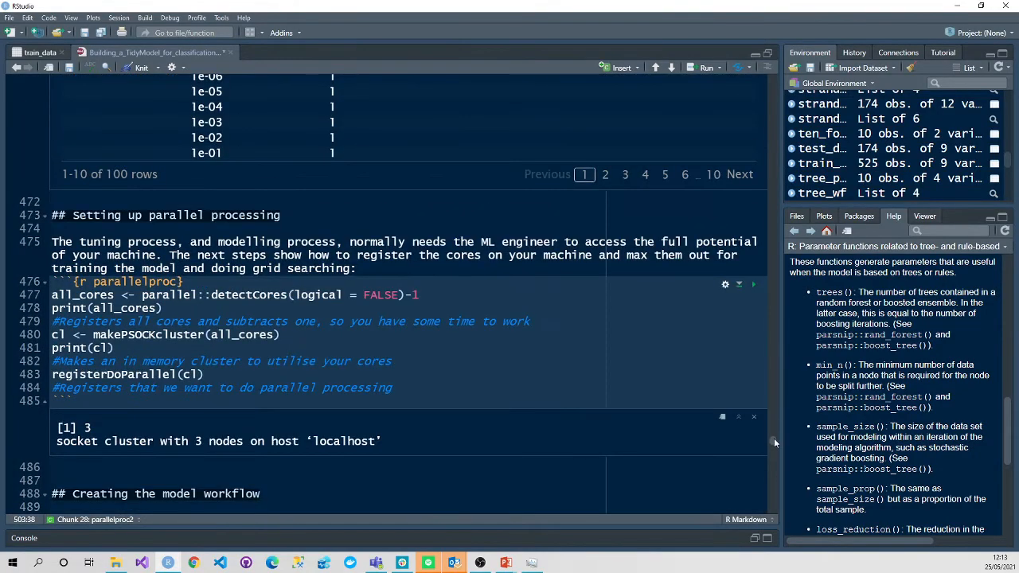
pyautogui.scroll(3, 773, 437)
pyautogui.scroll(5, 772, 421)
pyautogui.scroll(5, 773, 403)
pyautogui.scroll(5, 773, 382)
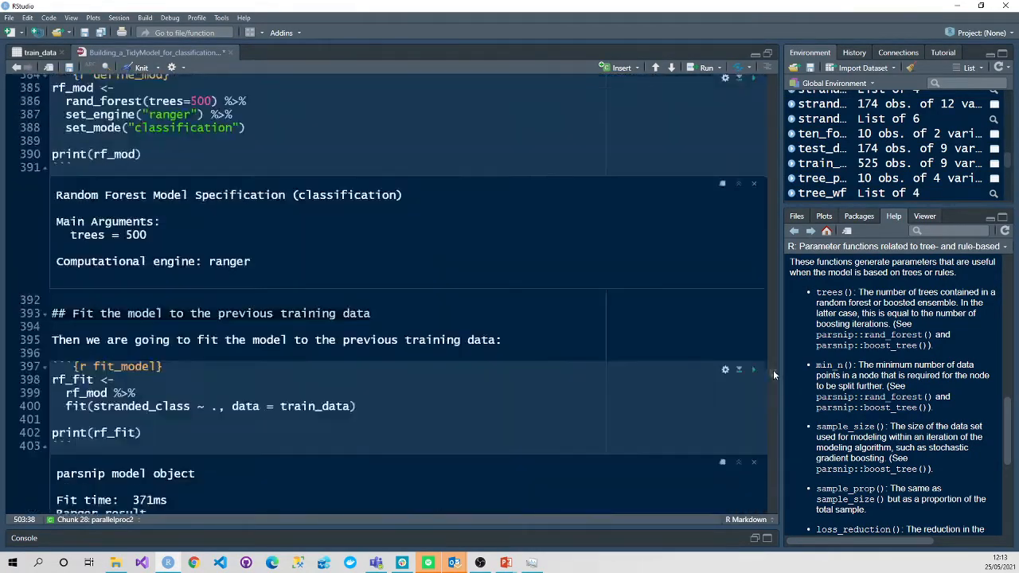
pyautogui.scroll(5, 773, 369)
pyautogui.scroll(5, 772, 354)
pyautogui.scroll(5, 772, 339)
pyautogui.scroll(5, 774, 332)
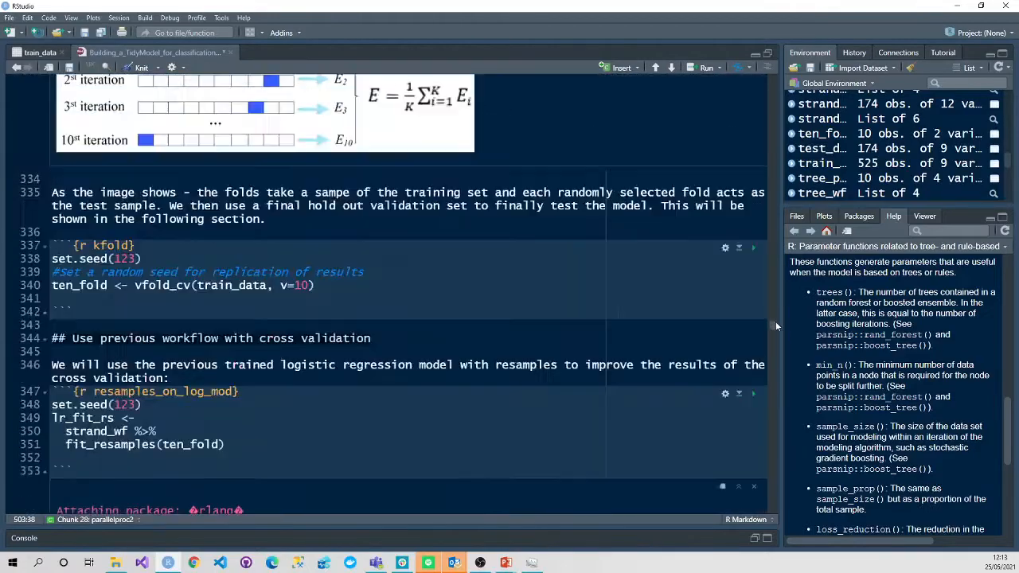
pyautogui.scroll(3, 775, 321)
pyautogui.scroll(5, 776, 319)
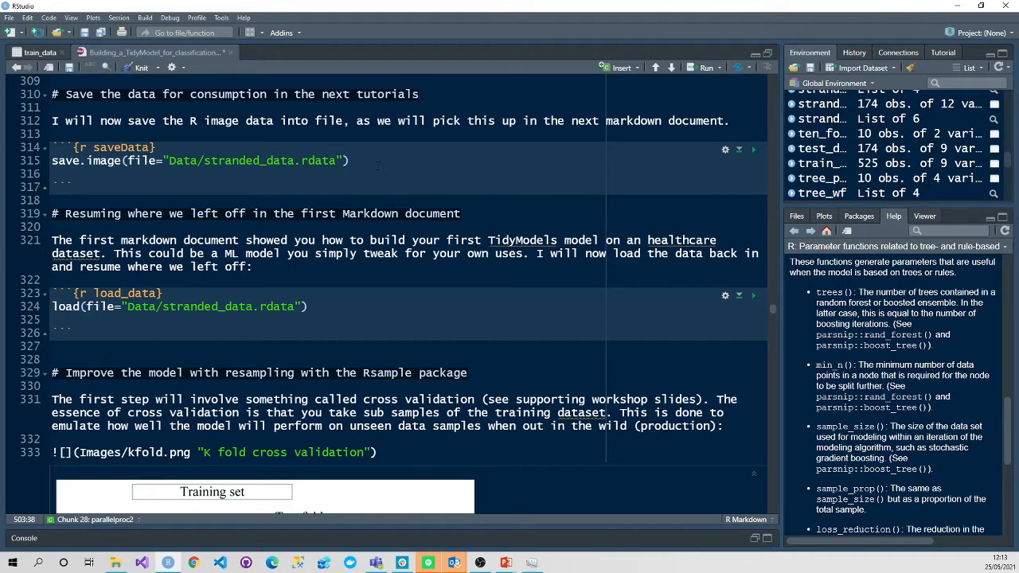
pyautogui.click(753, 295)
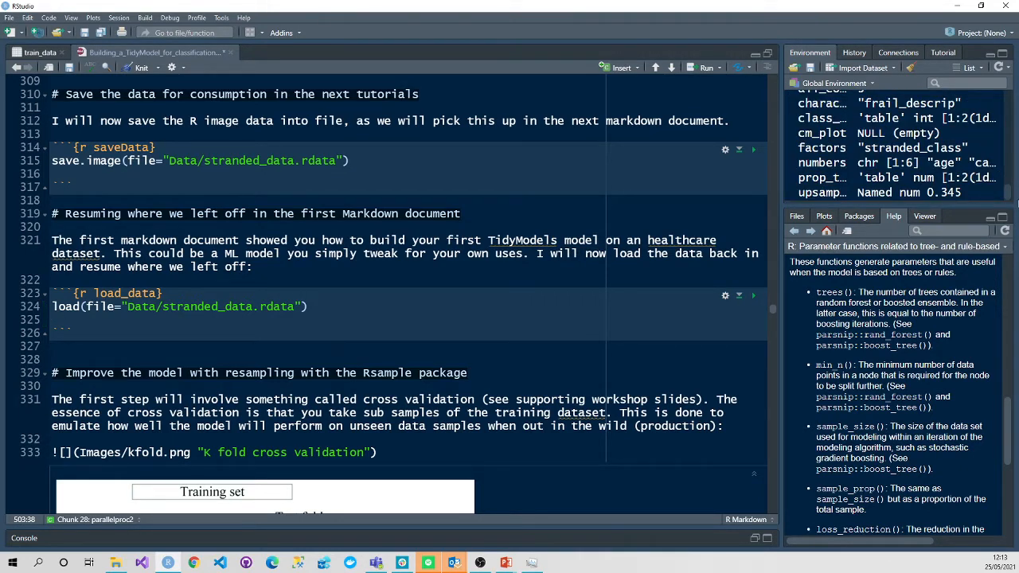
pyautogui.moveTo(1011, 193)
pyautogui.mouseDown()
pyautogui.moveTo(1004, 104)
pyautogui.moveTo(1009, 185)
pyautogui.mouseUp()
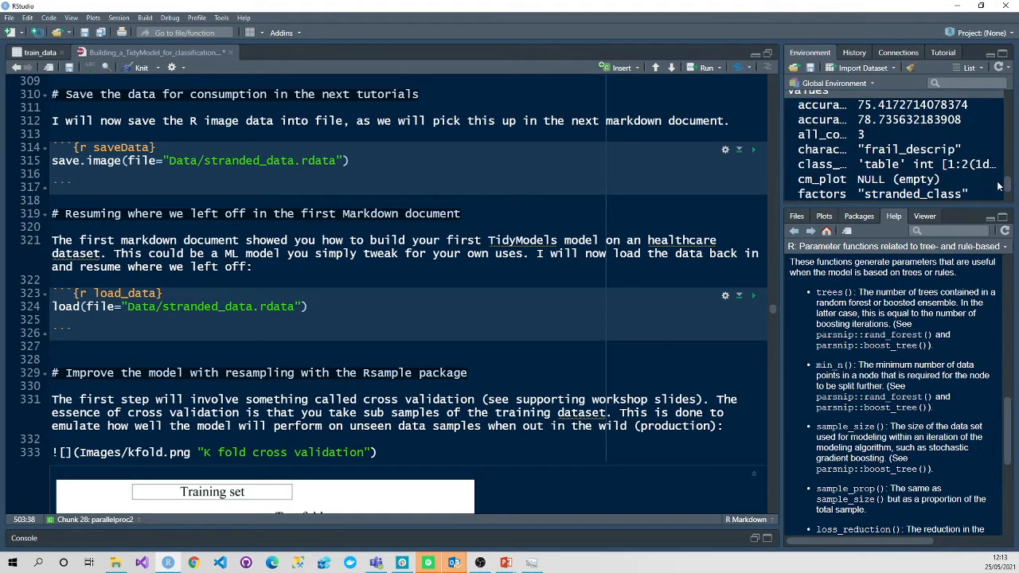
pyautogui.scroll(-4, 597, 294)
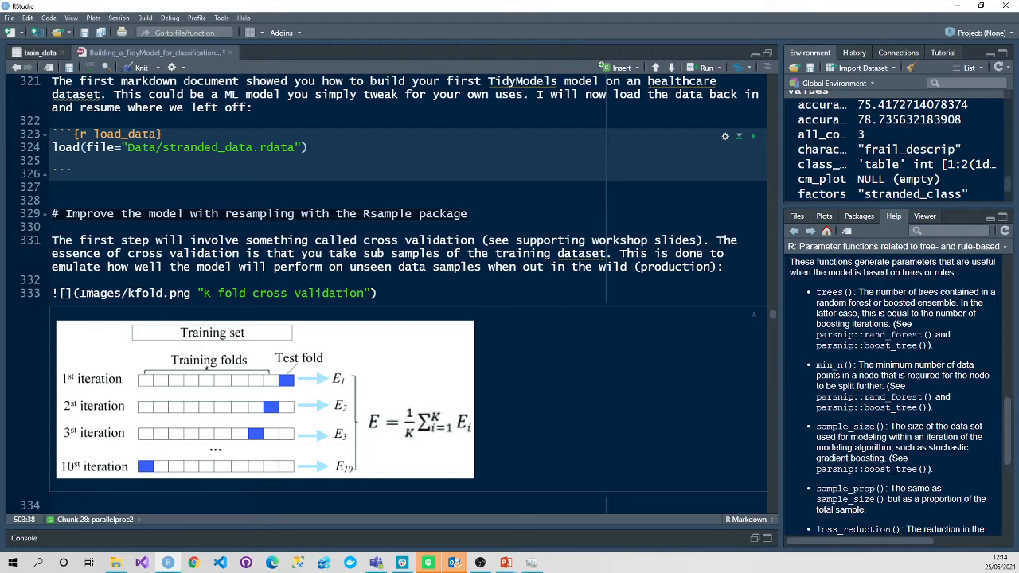
pyautogui.scroll(-1, 567, 352)
pyautogui.scroll(-1, 563, 347)
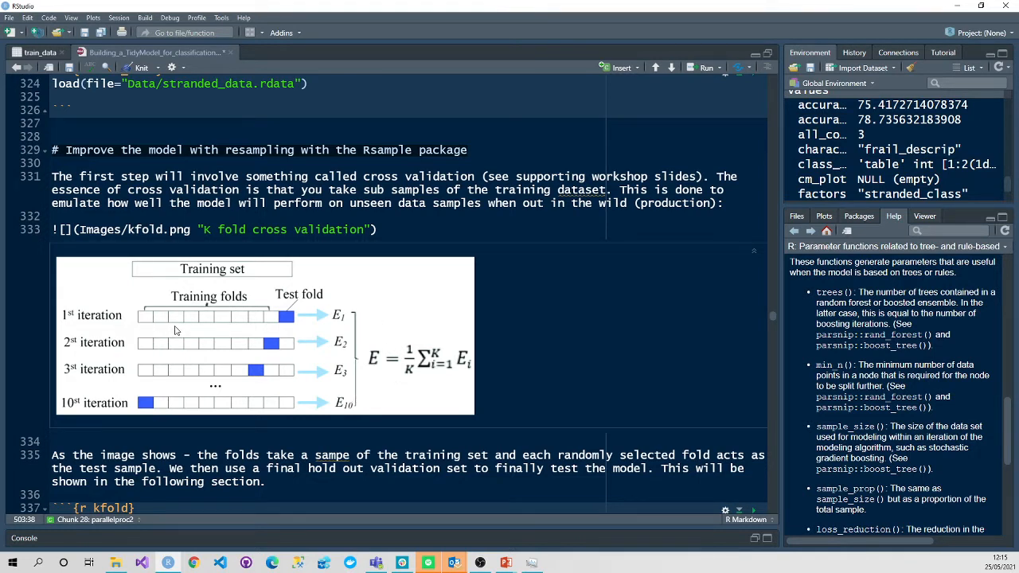
pyautogui.scroll(-3, 429, 351)
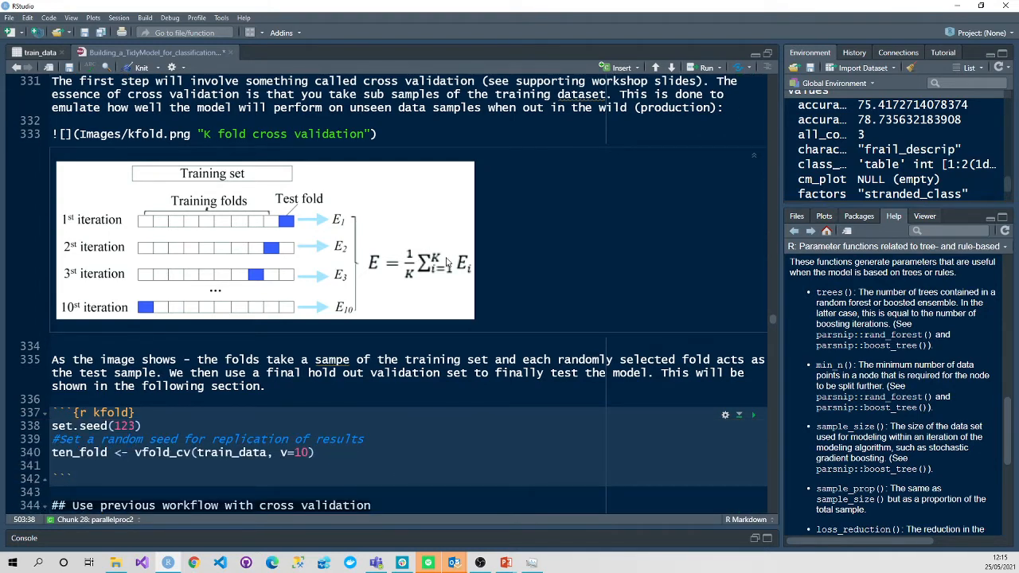
pyautogui.scroll(-2, 462, 258)
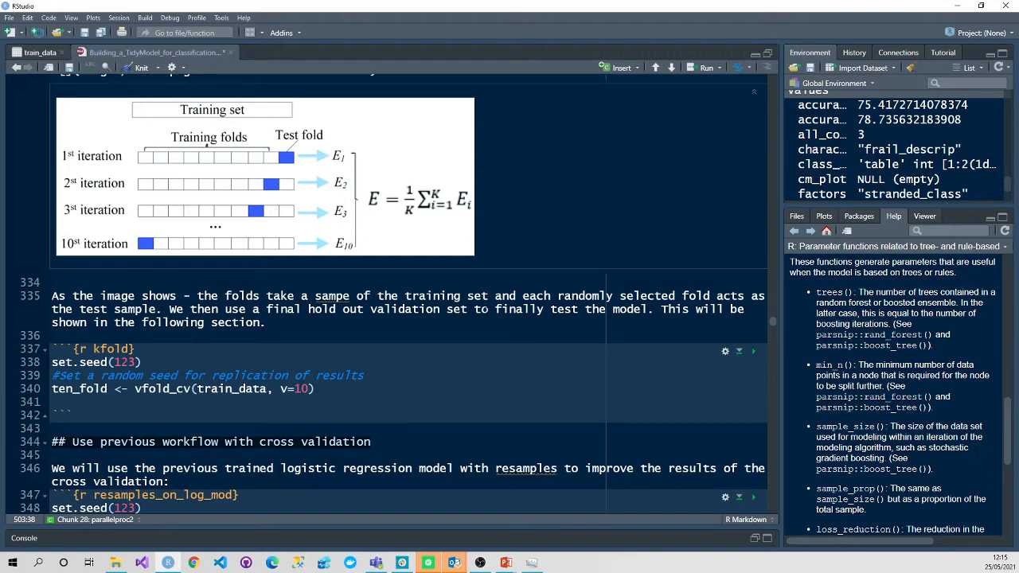
pyautogui.scroll(-3, 484, 297)
pyautogui.scroll(-2, 500, 278)
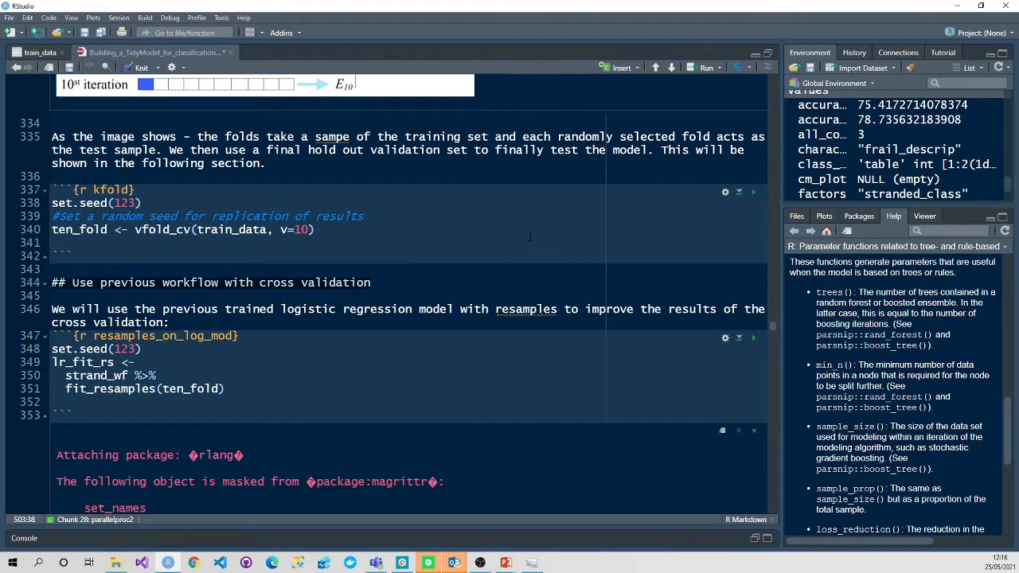
# Create ten_fold with vfold_cv on train_data using 10 folds and review the arguments
pyautogui.click(755, 193)
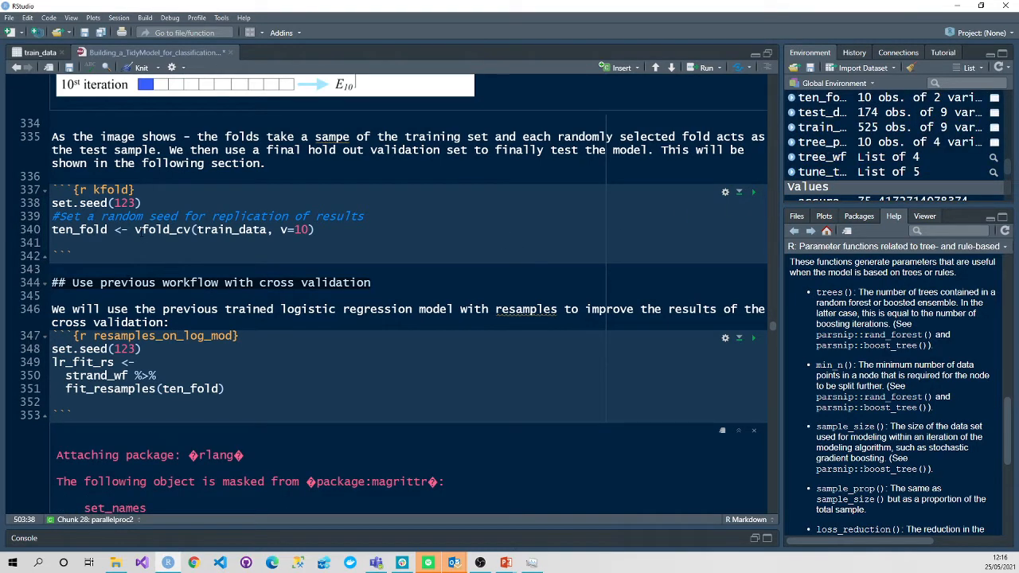
pyautogui.moveTo(140, 229); pyautogui.dragTo(176, 229)
pyautogui.click(211, 229)
pyautogui.click(260, 229)
pyautogui.click(294, 230)
pyautogui.doubleClick(301, 229)
pyautogui.scroll(3, 355, 230)
pyautogui.scroll(4, 398, 238)
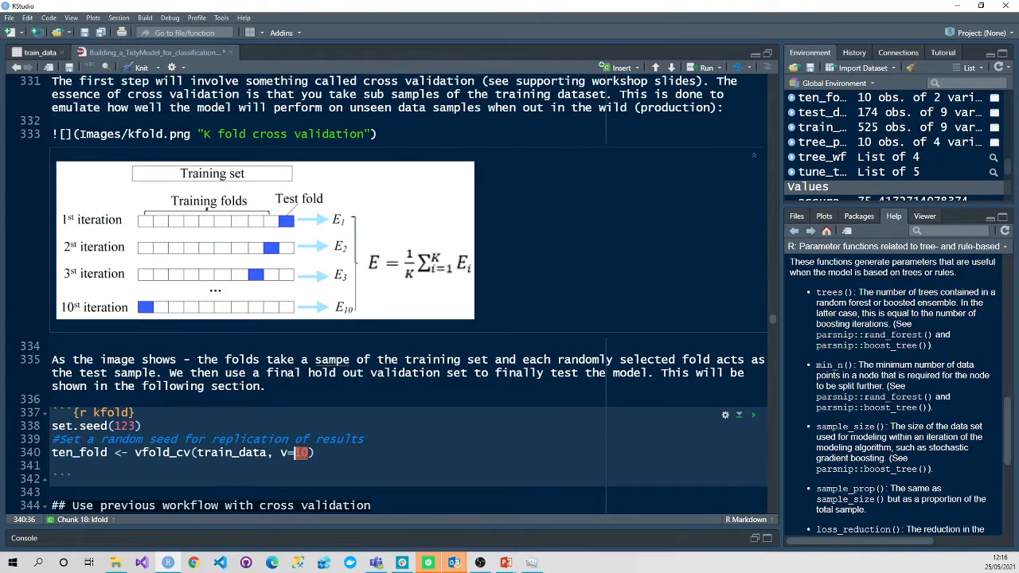
pyautogui.scroll(-3, 338, 304)
pyautogui.scroll(-2, 338, 304)
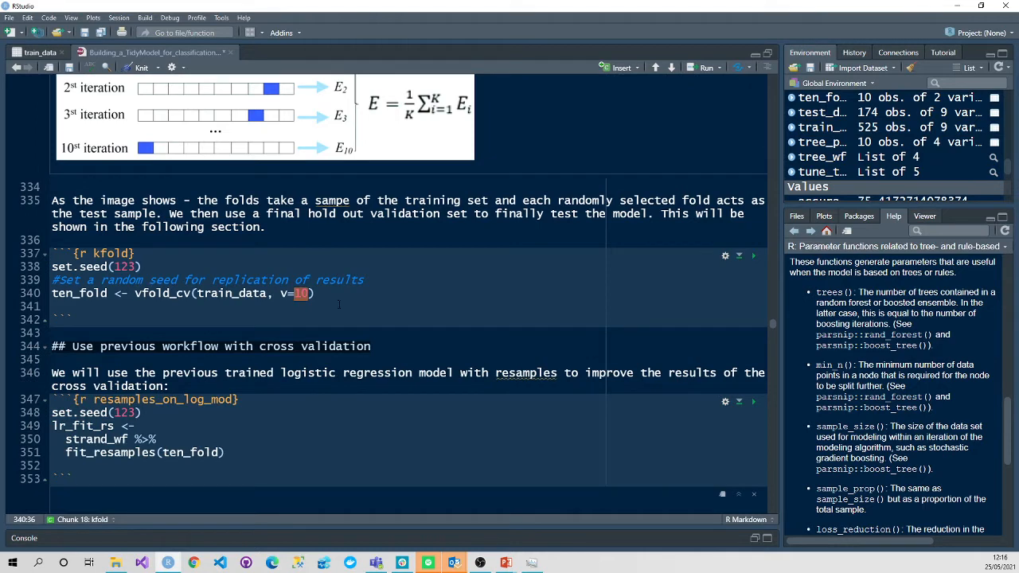
pyautogui.scroll(-2, 339, 303)
pyautogui.scroll(-2, 530, 385)
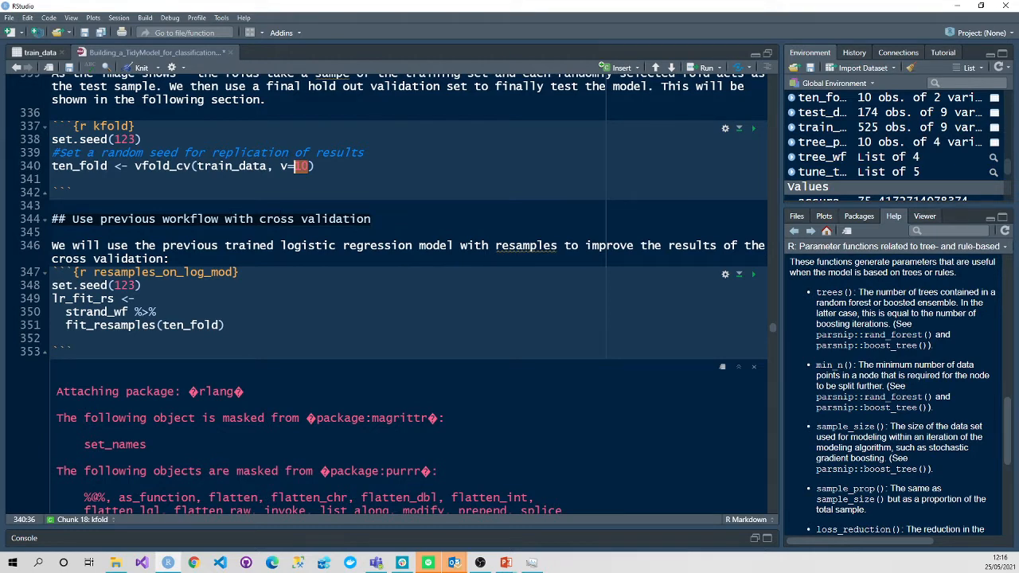
# Save the notebook and start fitting the logistic workflow on the ten_fold resamples
pyautogui.click(68, 68)
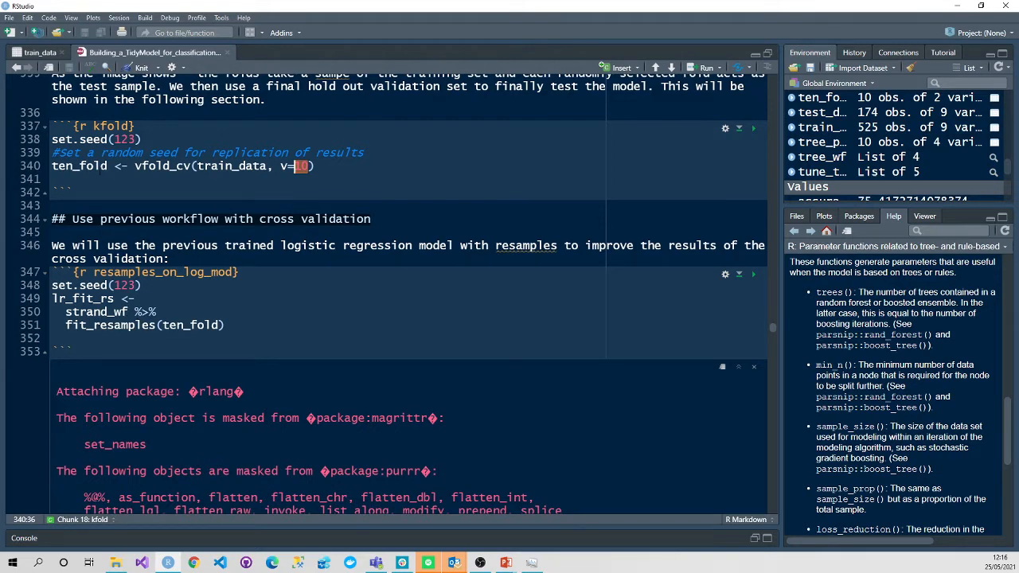
pyautogui.doubleClick(79, 166)
pyautogui.scroll(5, 238, 238)
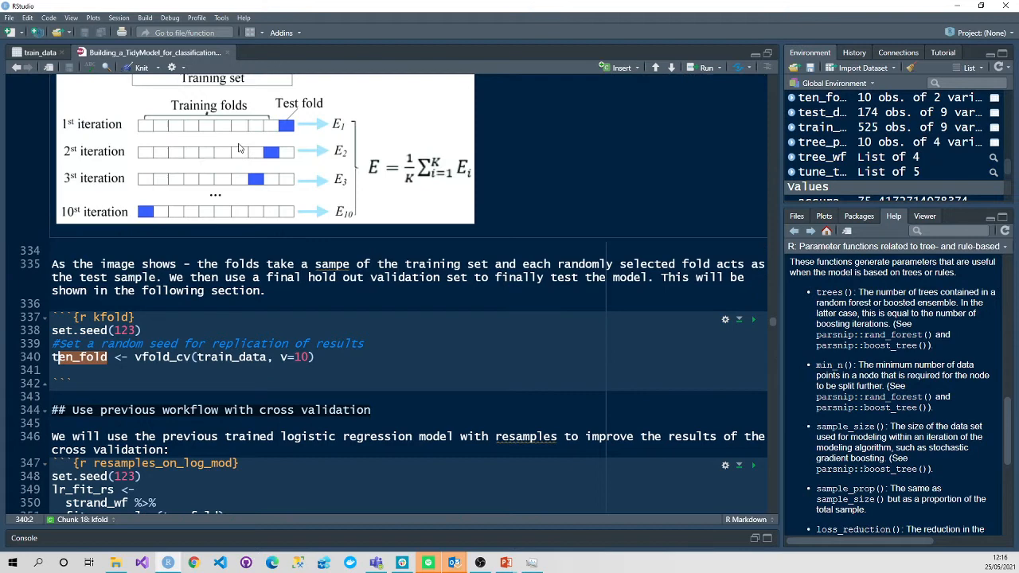
pyautogui.scroll(-5, 239, 239)
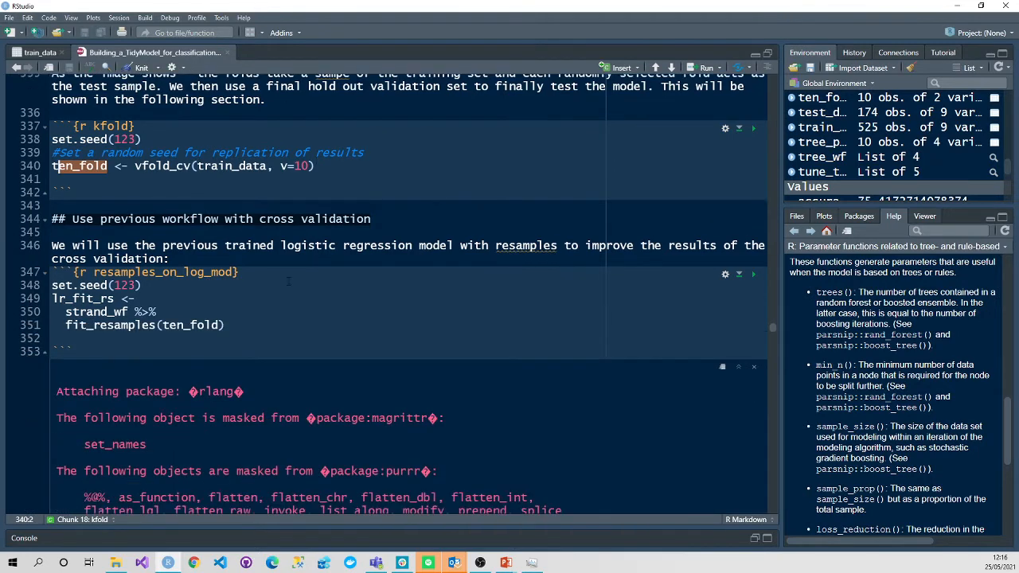
pyautogui.click(752, 274)
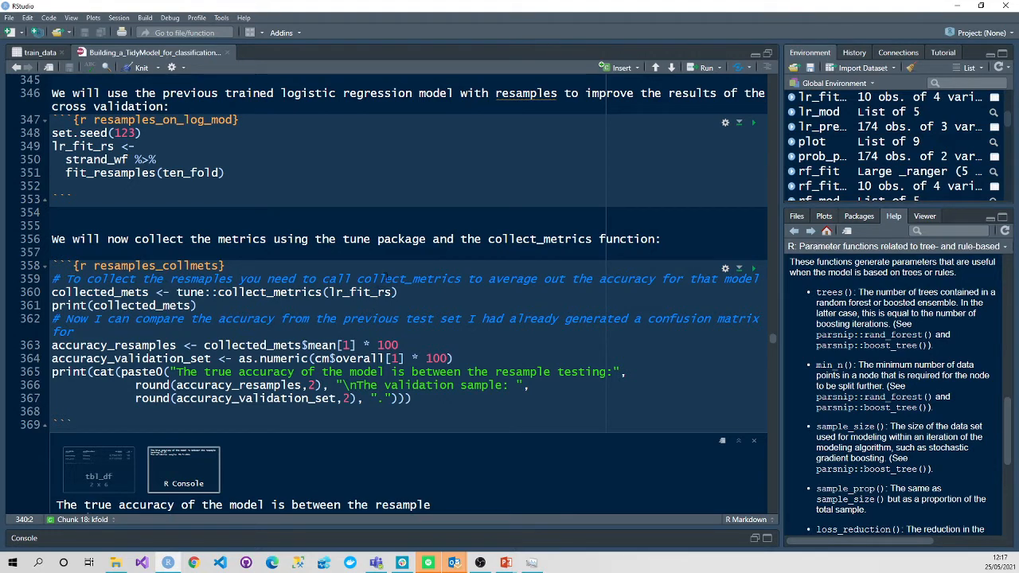
# Collect resample metrics showing mean accuracy 0.7541727 and roc_auc 0.7122293 versus validation 78.74
pyautogui.click(753, 267)
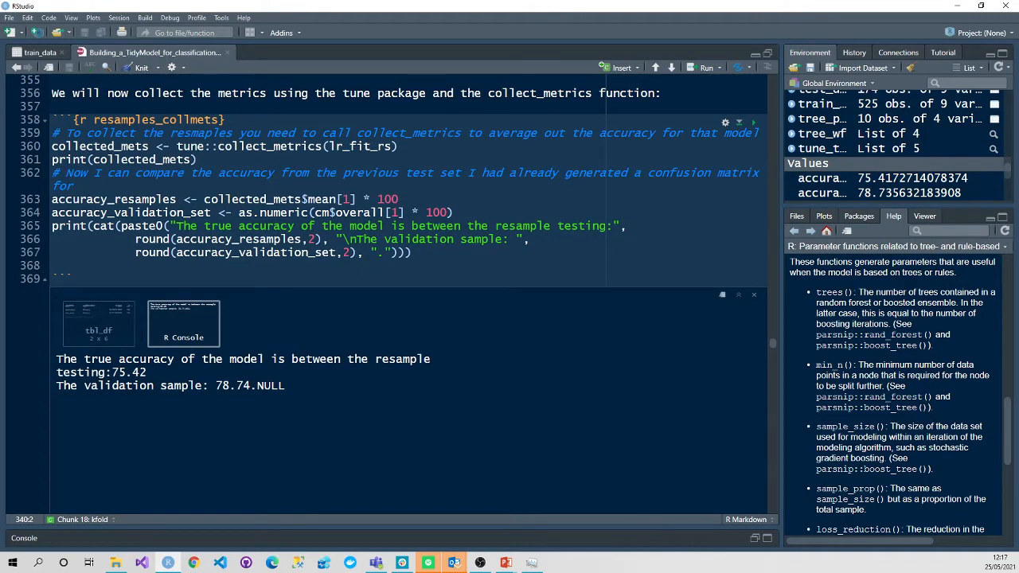
pyautogui.click(99, 324)
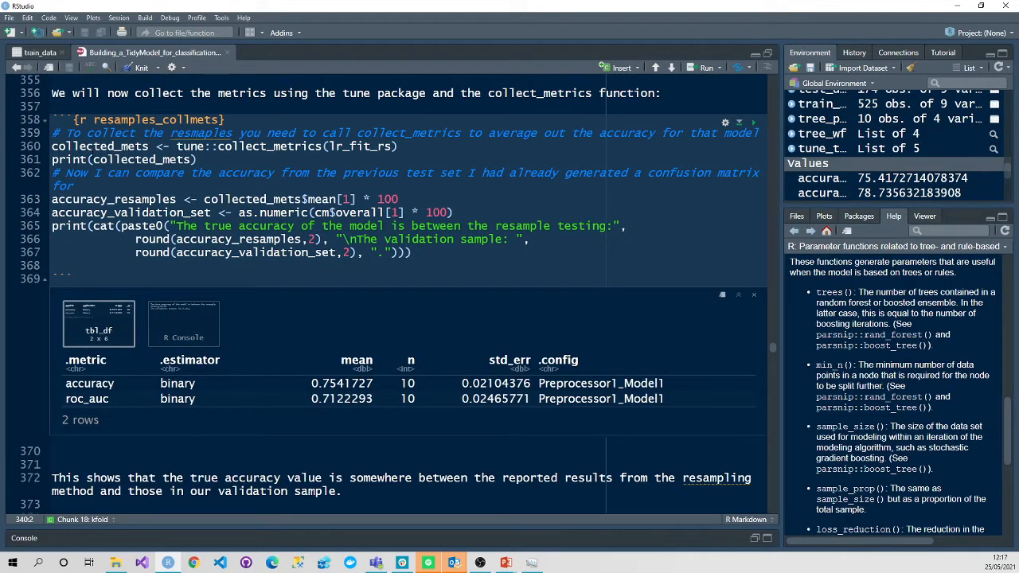
pyautogui.moveTo(99, 160); pyautogui.dragTo(137, 160)
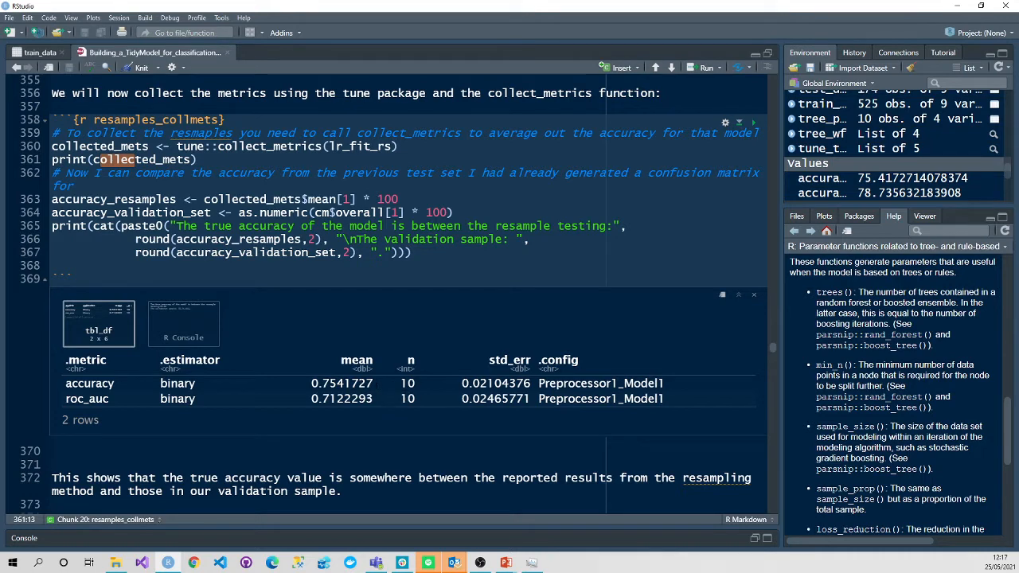
pyautogui.moveTo(374, 382); pyautogui.dragTo(295, 383)
pyautogui.doubleClick(342, 398)
pyautogui.click(356, 399)
pyautogui.click(181, 326)
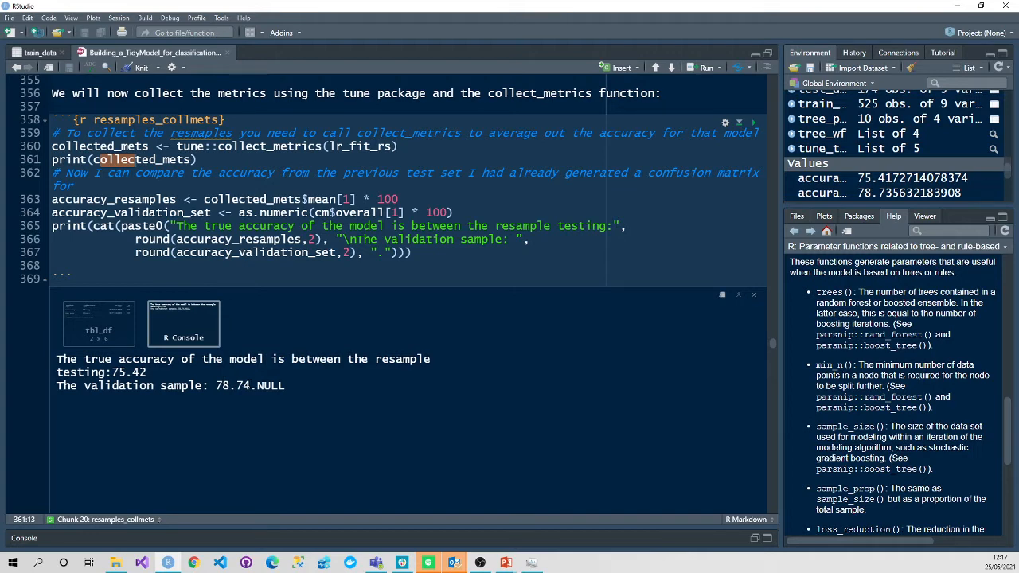
pyautogui.moveTo(252, 385); pyautogui.dragTo(221, 385)
pyautogui.scroll(-6, 398, 319)
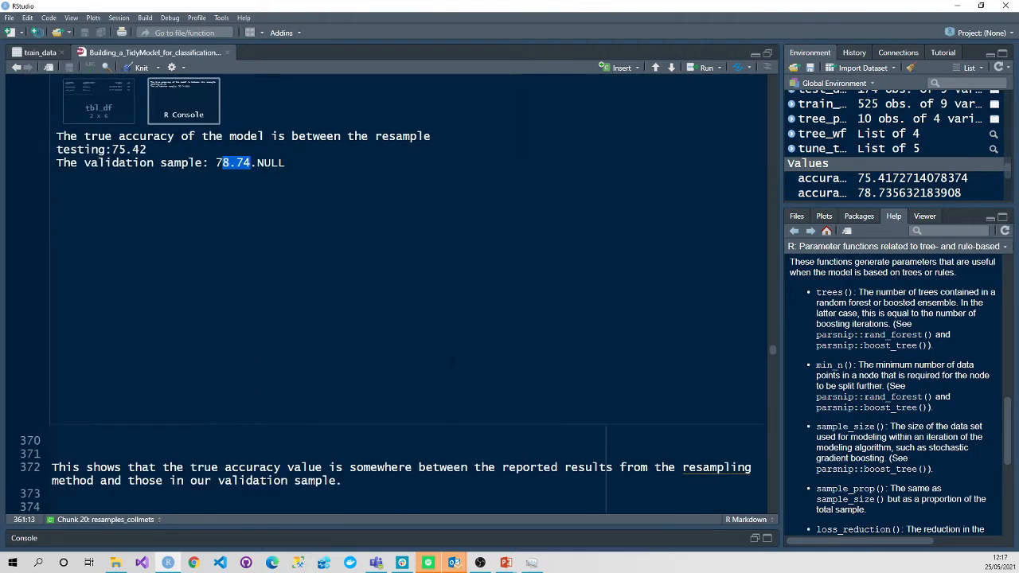
pyautogui.scroll(-1, 452, 362)
pyautogui.scroll(2, 452, 358)
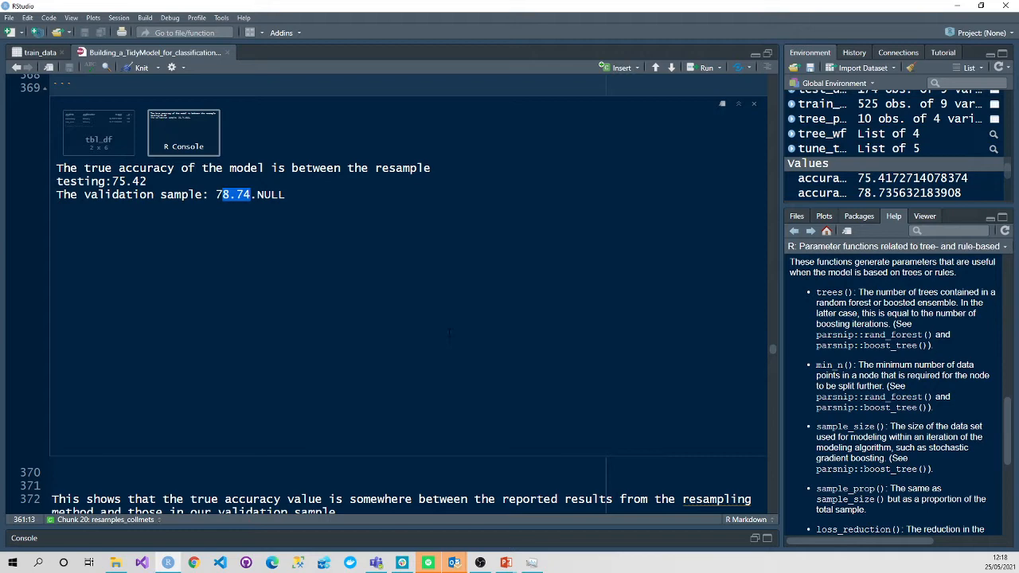
pyautogui.scroll(-3, 452, 326)
pyautogui.scroll(-5, 452, 327)
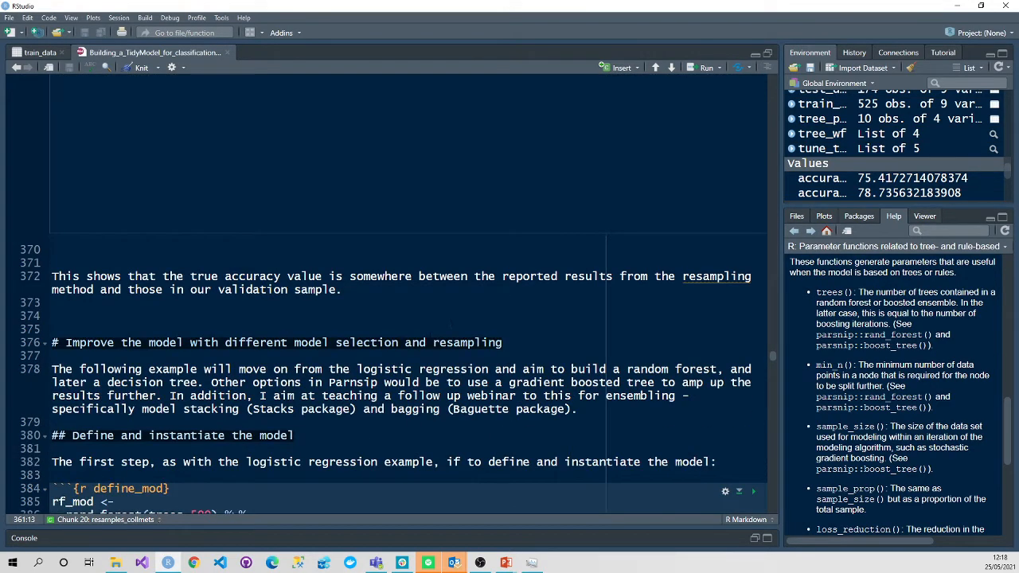
pyautogui.scroll(-2, 452, 326)
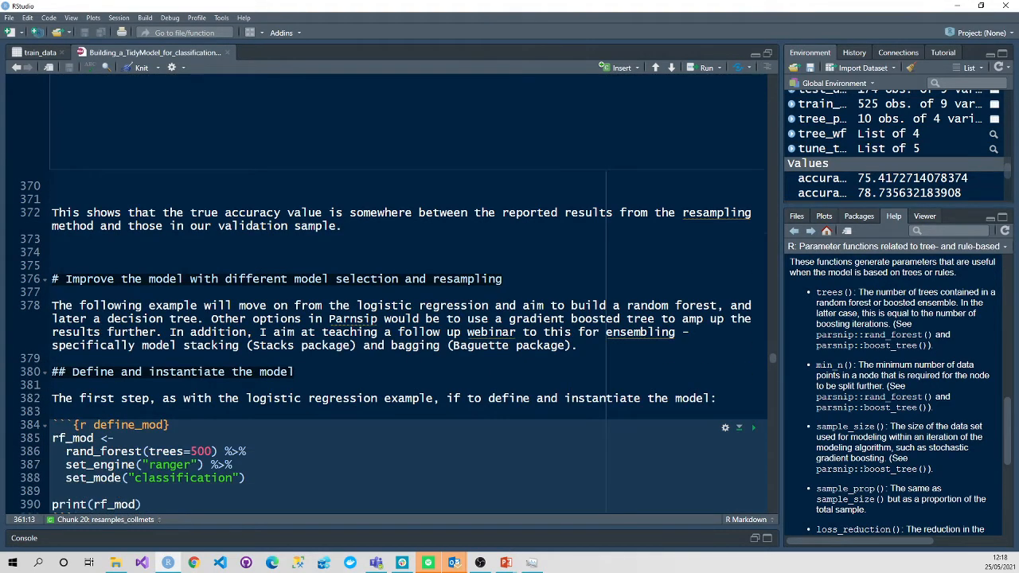
pyautogui.scroll(-2, 452, 326)
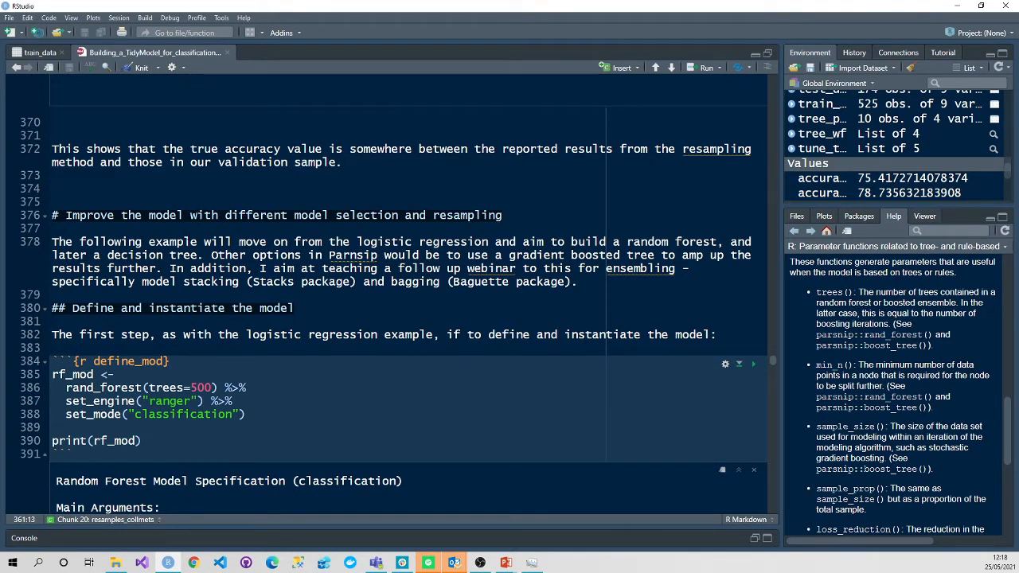
pyautogui.scroll(-2, 452, 326)
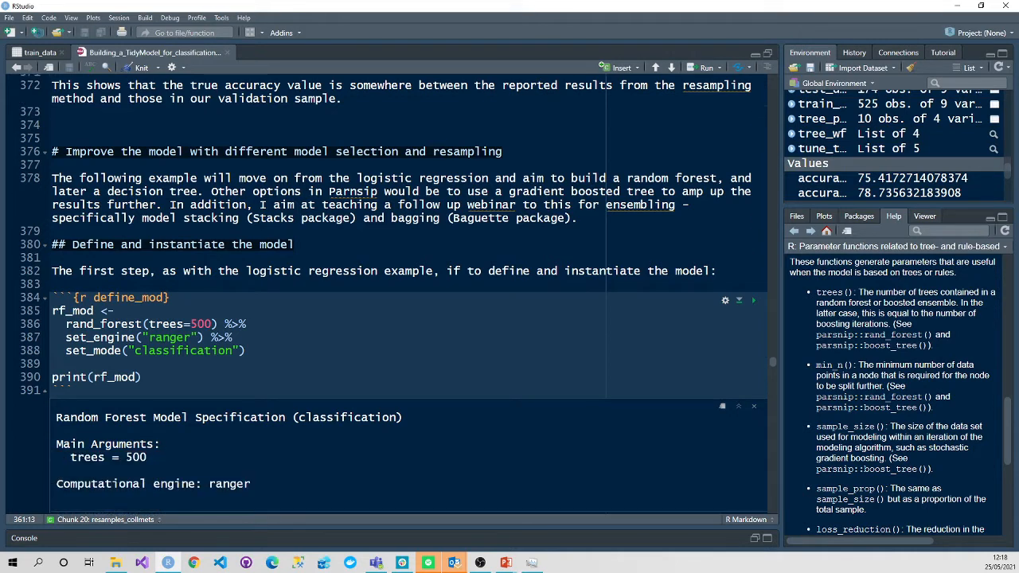
pyautogui.scroll(-2, 452, 326)
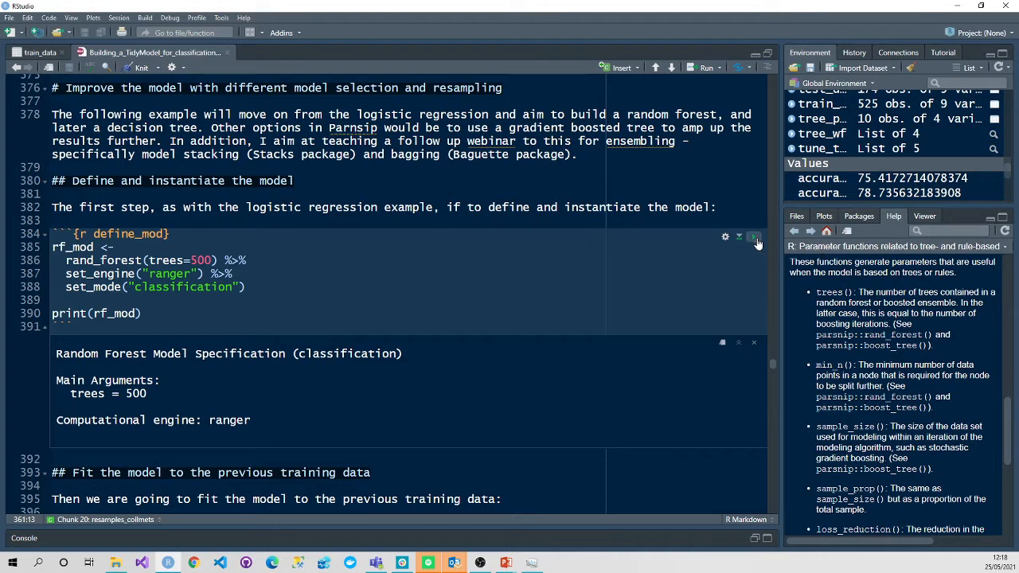
# Define rf_mod as a 500-tree ranger classification random forest
pyautogui.click(756, 239)
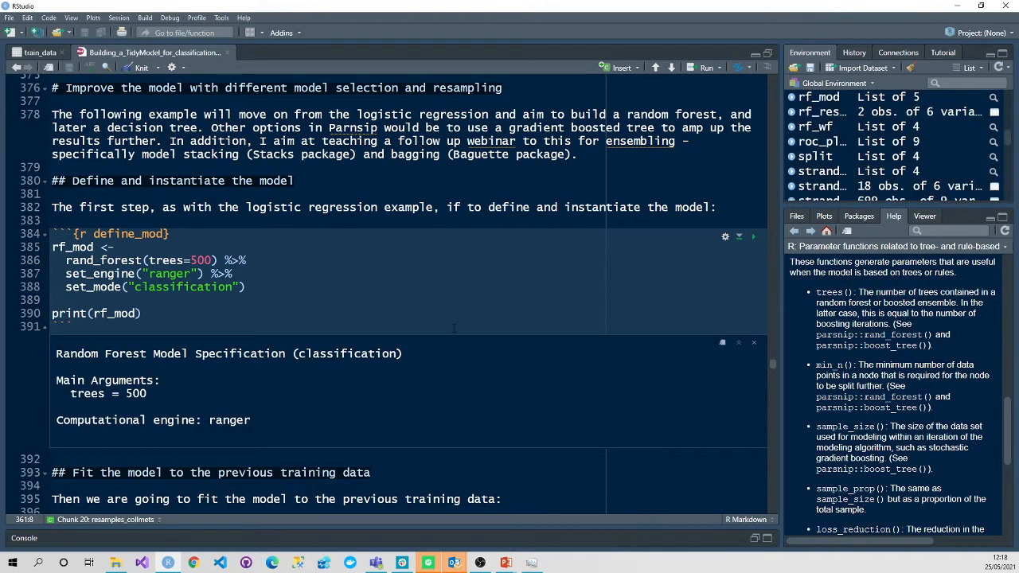
pyautogui.scroll(-2, 470, 375)
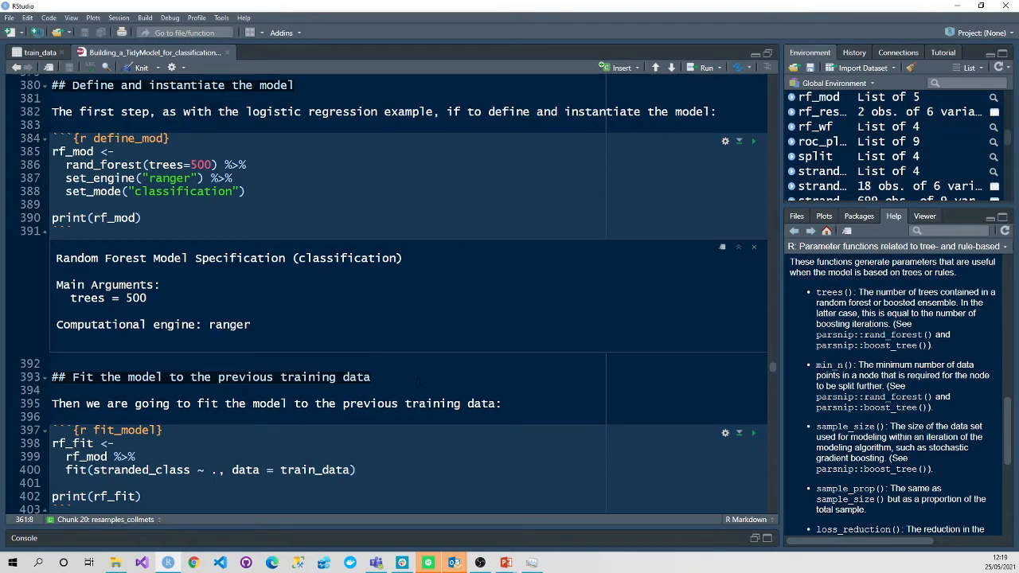
pyautogui.scroll(-4, 420, 381)
pyautogui.scroll(-1, 353, 349)
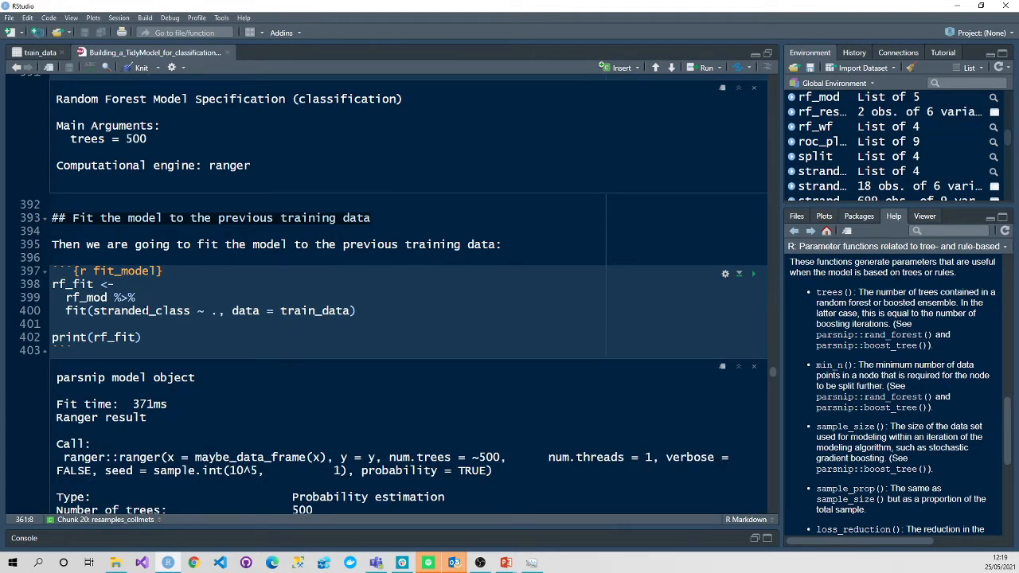
# Enlarge the Environment pane and fit the random forest to train_data as rf_fit
pyautogui.moveTo(890, 208); pyautogui.dragTo(881, 358)
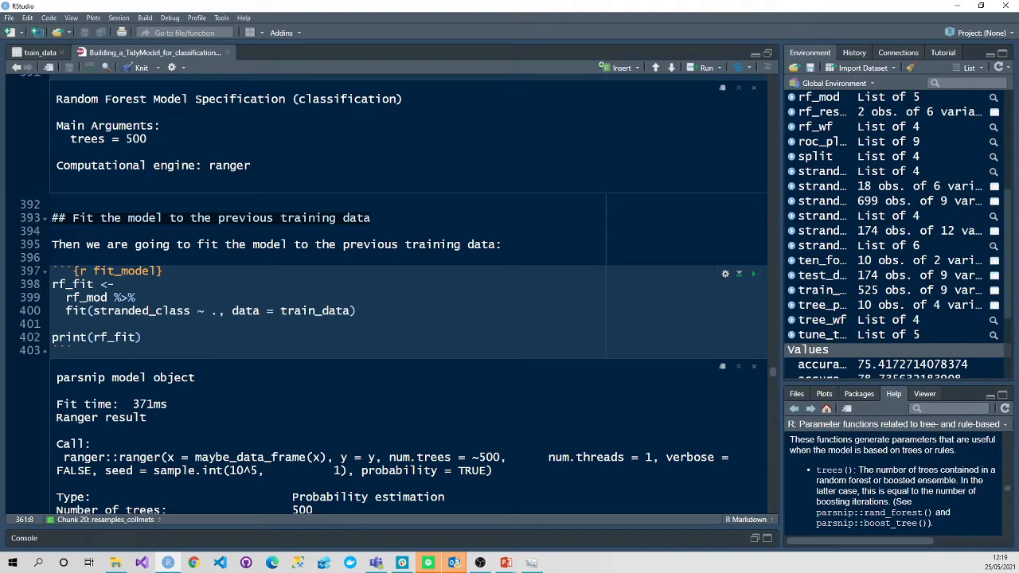
pyautogui.click(753, 273)
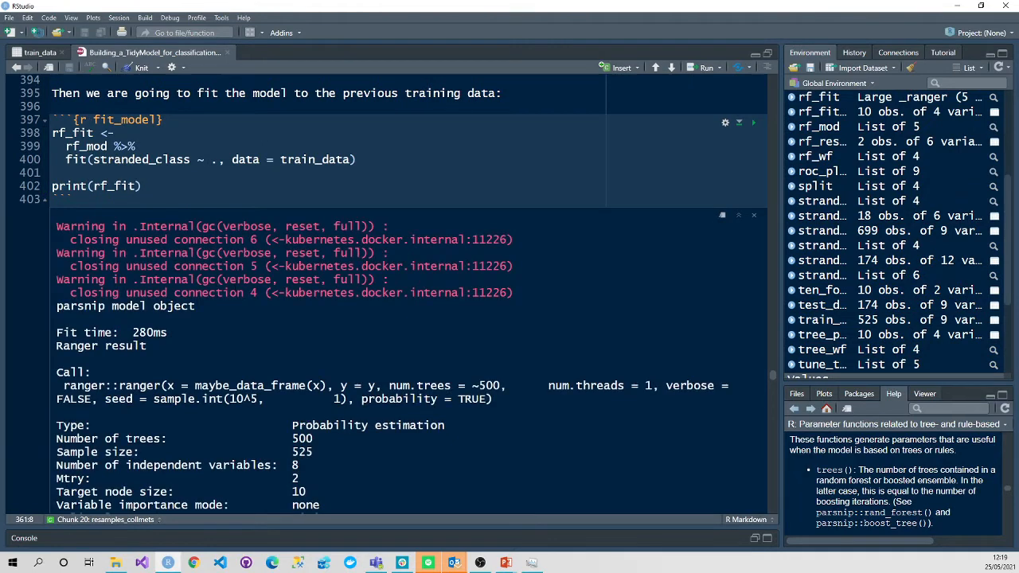
pyautogui.scroll(-6, 398, 318)
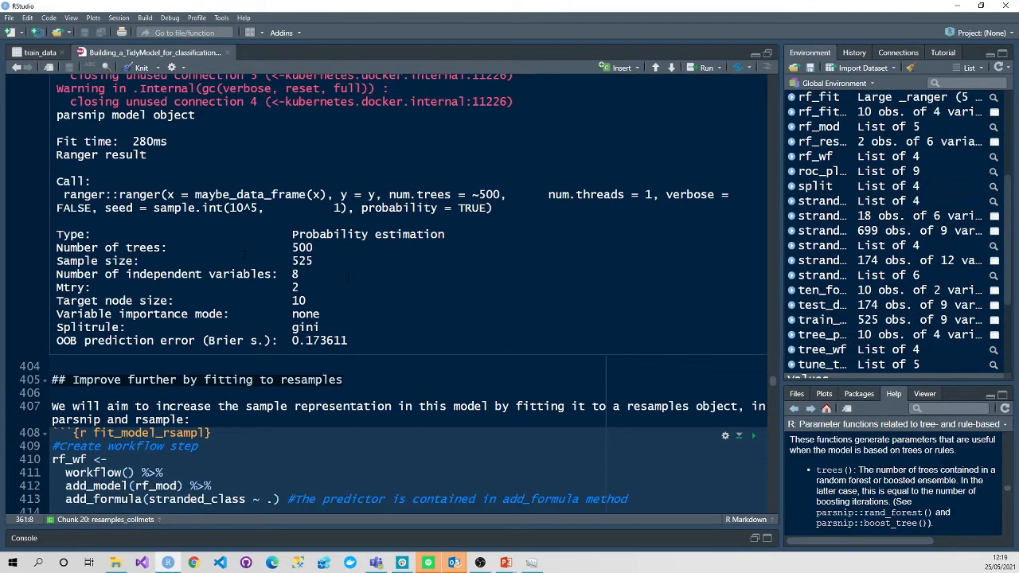
pyautogui.scroll(2, 398, 318)
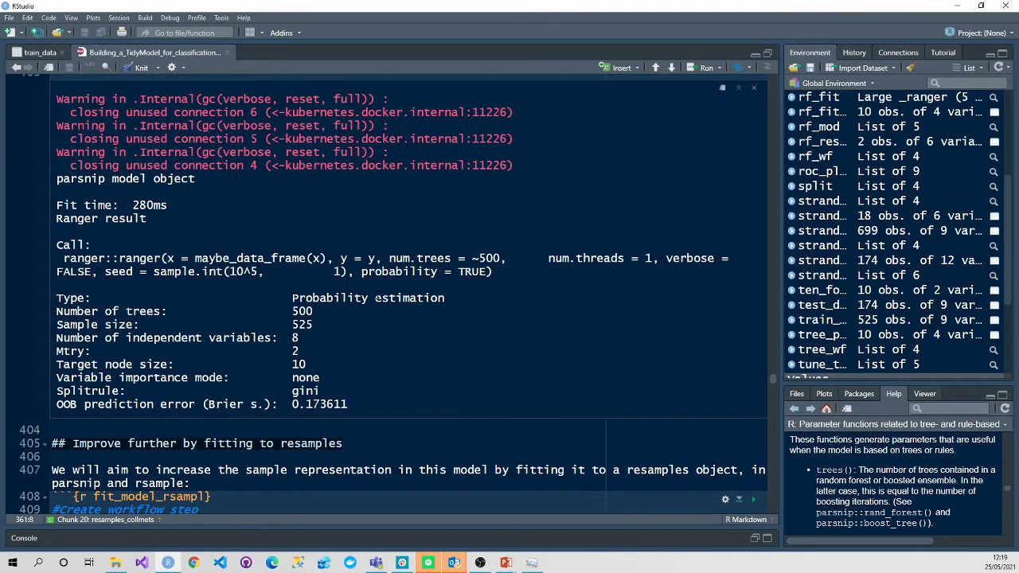
pyautogui.scroll(-3, 375, 298)
pyautogui.scroll(-2, 381, 293)
pyautogui.scroll(3, 381, 293)
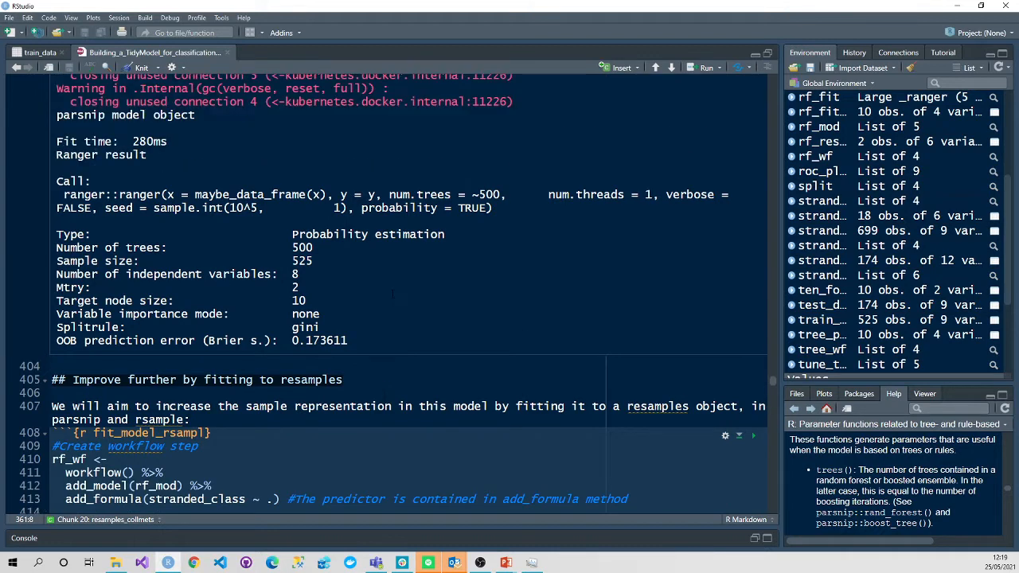
pyautogui.scroll(3, 381, 293)
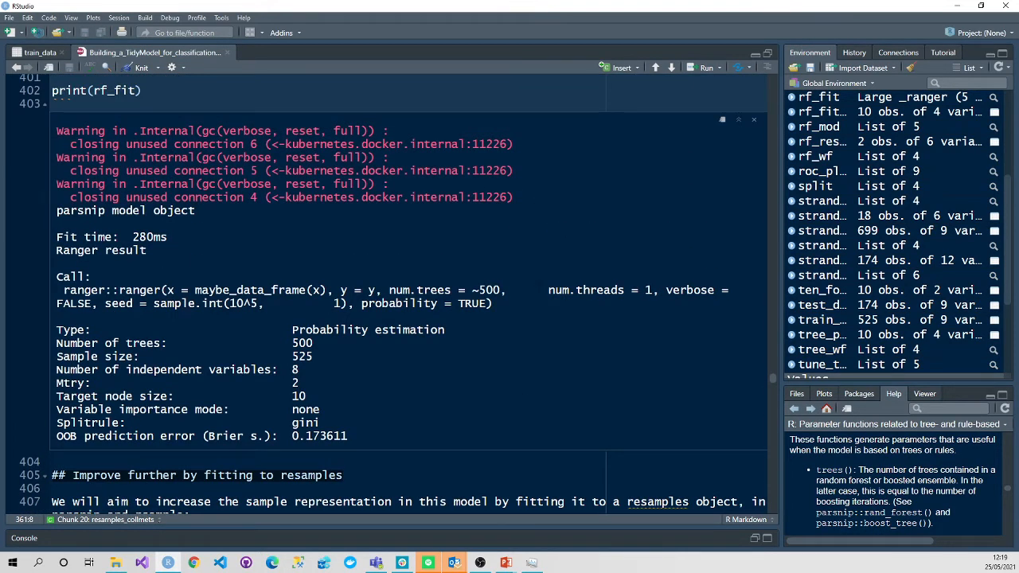
pyautogui.scroll(-3, 381, 293)
pyautogui.scroll(-2, 382, 293)
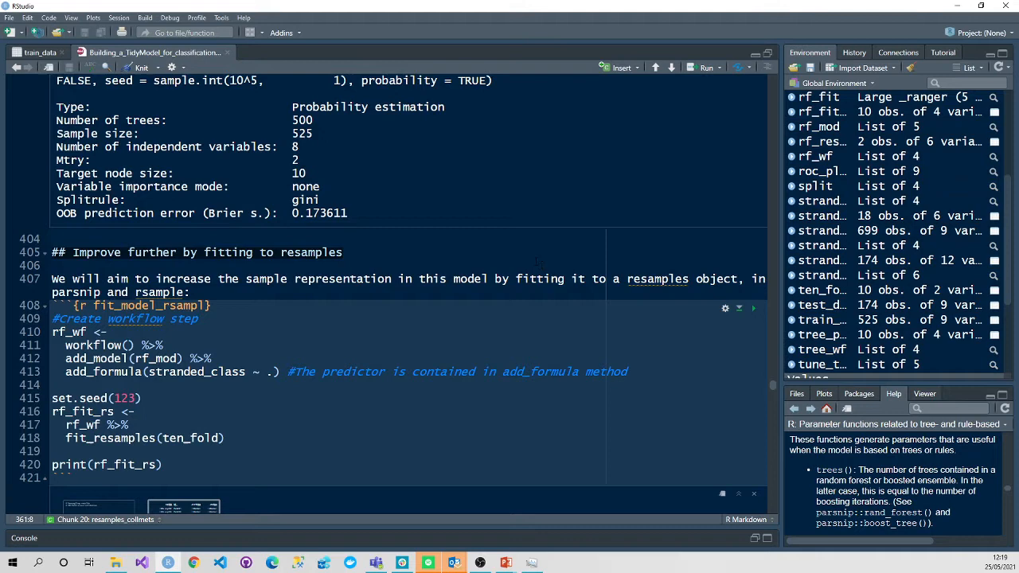
pyautogui.scroll(3, 398, 279)
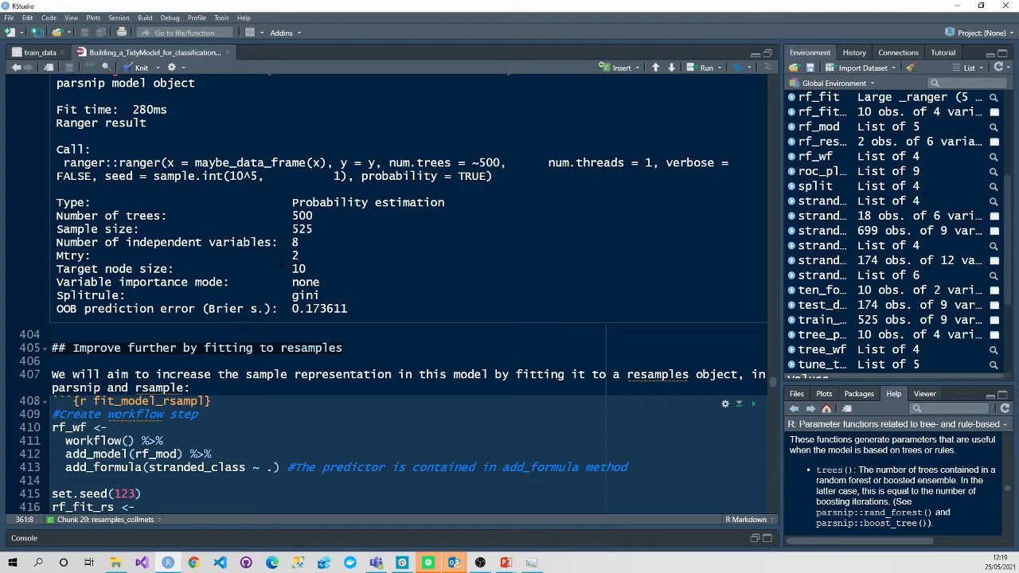
pyautogui.scroll(-2, 354, 271)
pyautogui.scroll(-2, 354, 271)
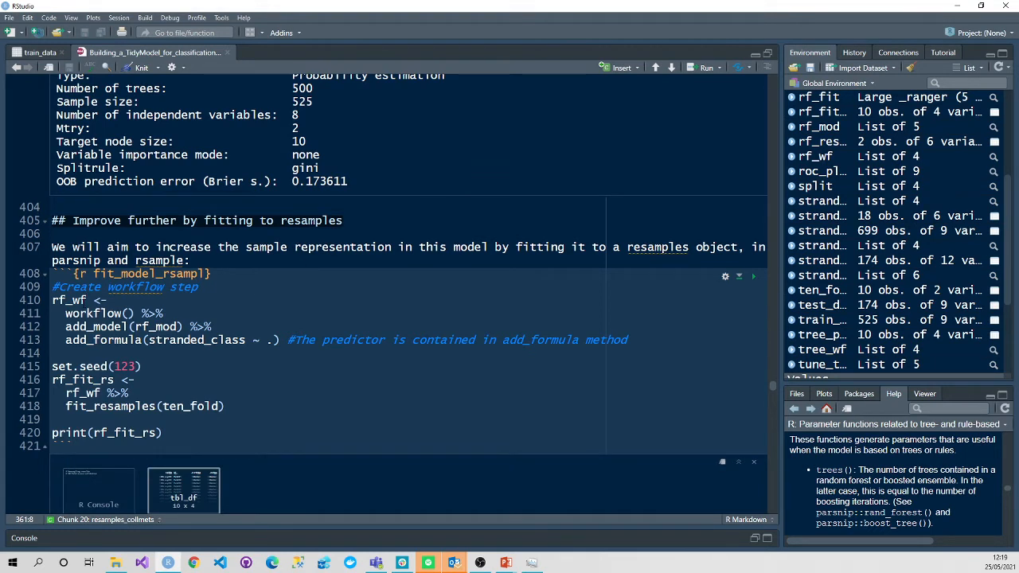
# Walk through workflow(), add_model(rf_mod) and the formula in the resamples chunk
pyautogui.moveTo(135, 313); pyautogui.dragTo(65, 313)
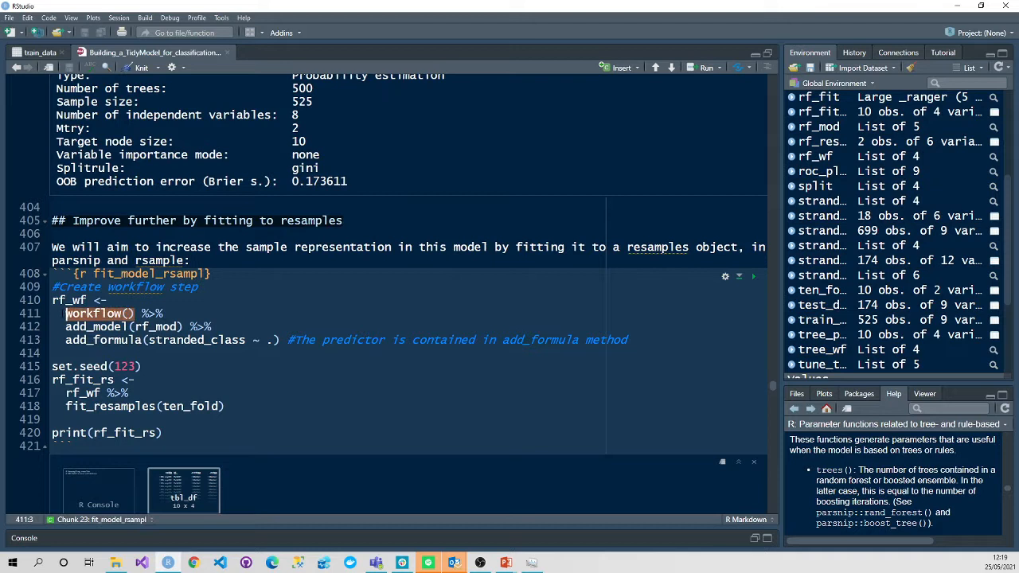
pyautogui.click(150, 313)
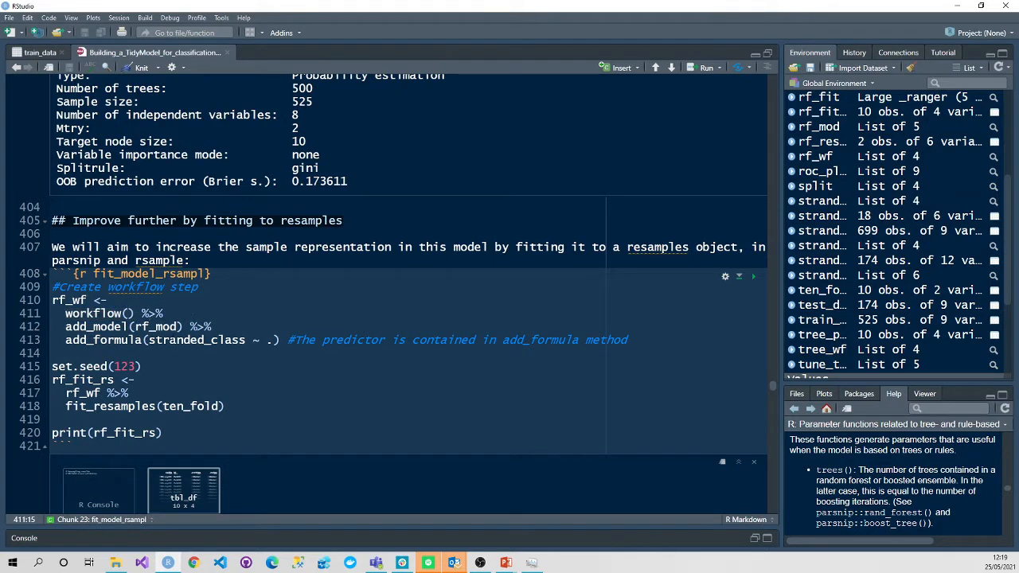
pyautogui.moveTo(129, 326); pyautogui.dragTo(67, 327)
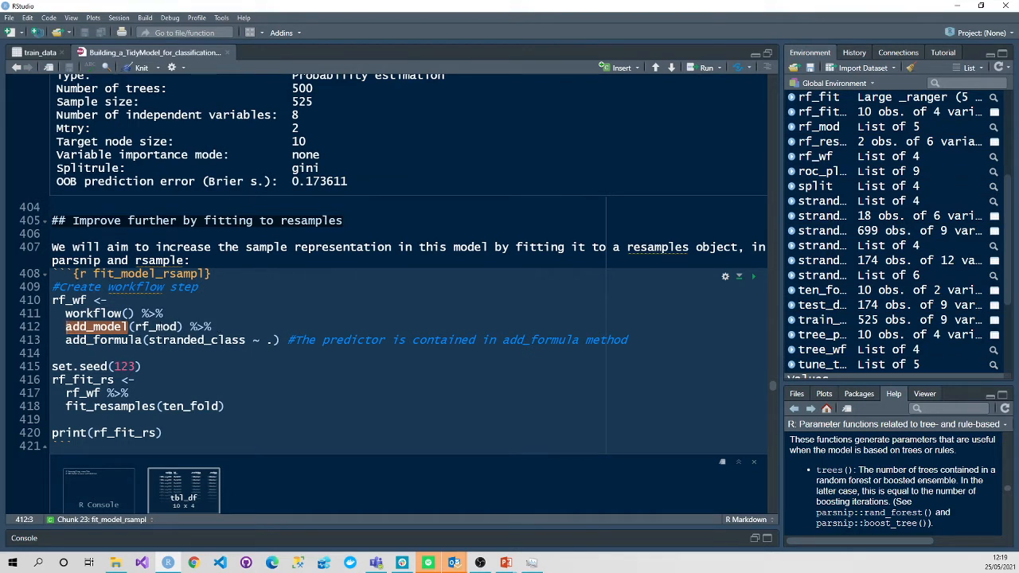
pyautogui.moveTo(212, 326); pyautogui.dragTo(191, 326)
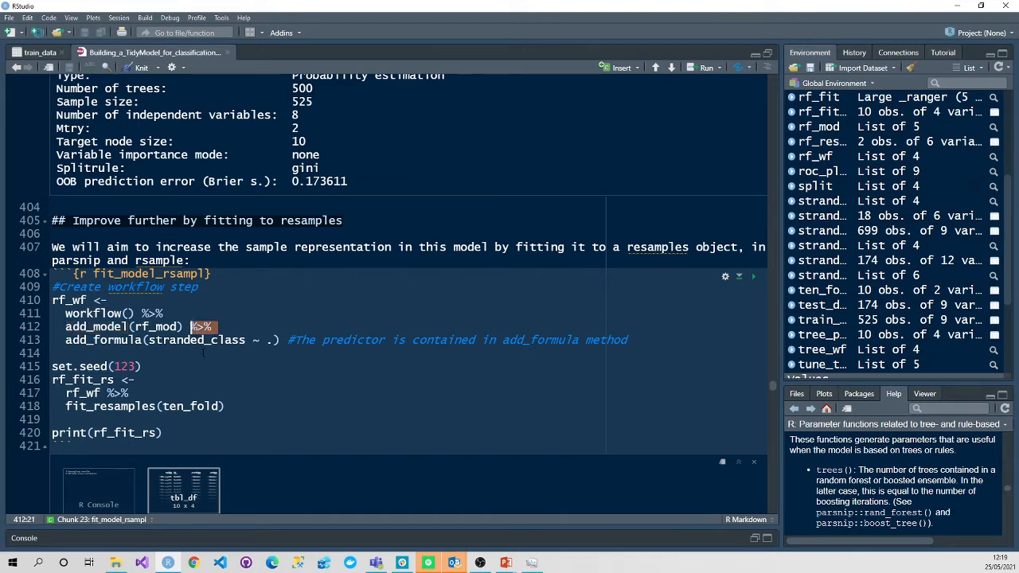
pyautogui.click(52, 352)
pyautogui.moveTo(248, 340); pyautogui.dragTo(53, 352)
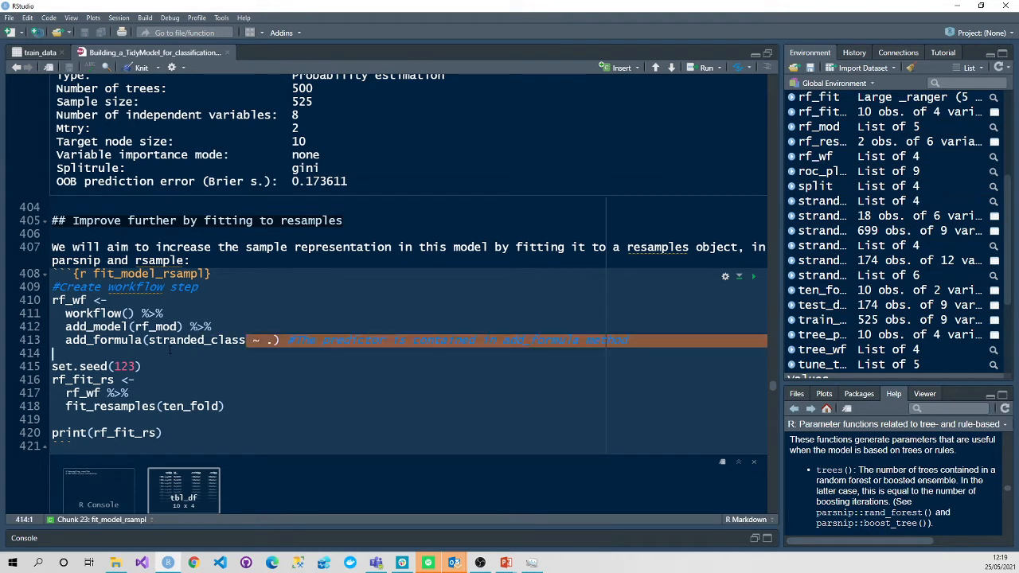
pyautogui.press('Up')
pyautogui.hotkey('ctrl', 'Right')
pyautogui.hotkey('ctrl', 'Right')
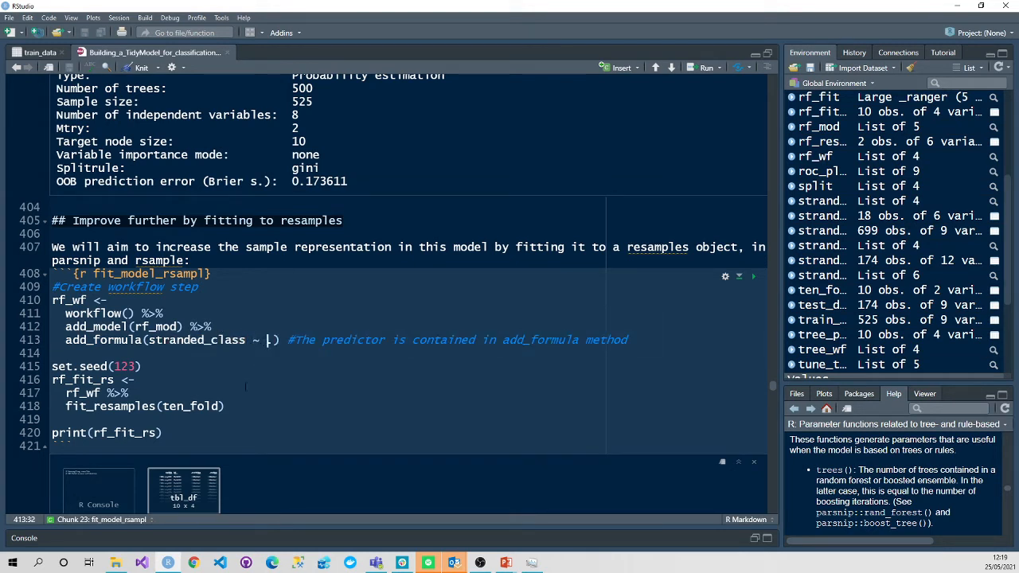
pyautogui.scroll(-3, 242, 376)
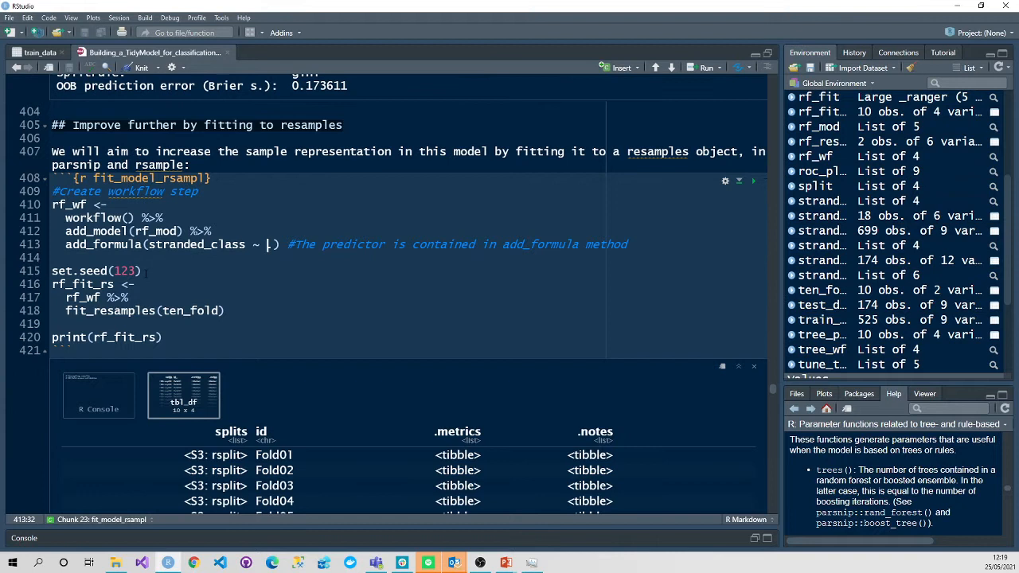
pyautogui.write('.')
pyautogui.moveTo(142, 271); pyautogui.dragTo(51, 270)
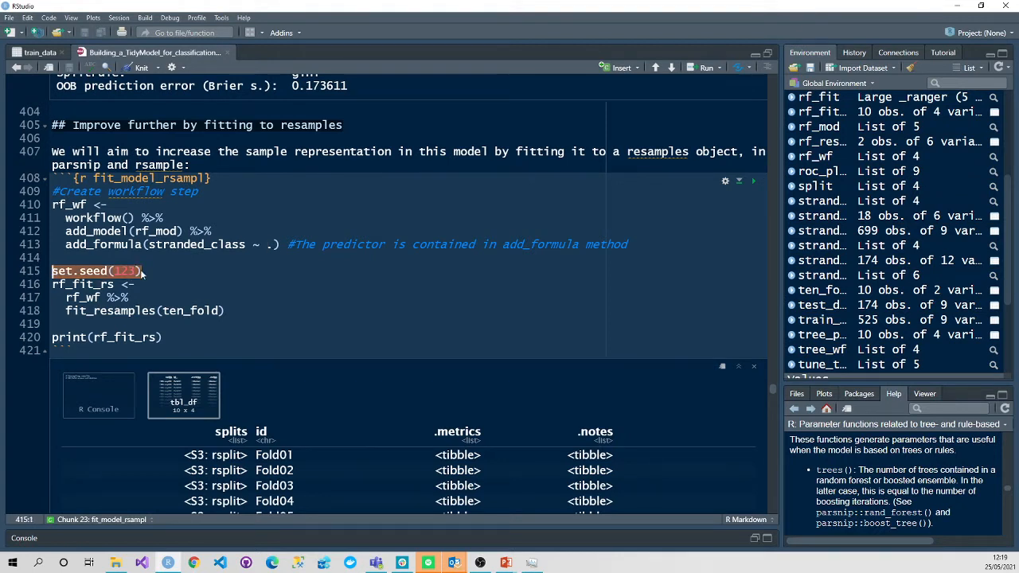
# Point out set.seed(123) and fit_resamples, then fit the workflow to the ten folds as rf_fit_rs
pyautogui.click(156, 272)
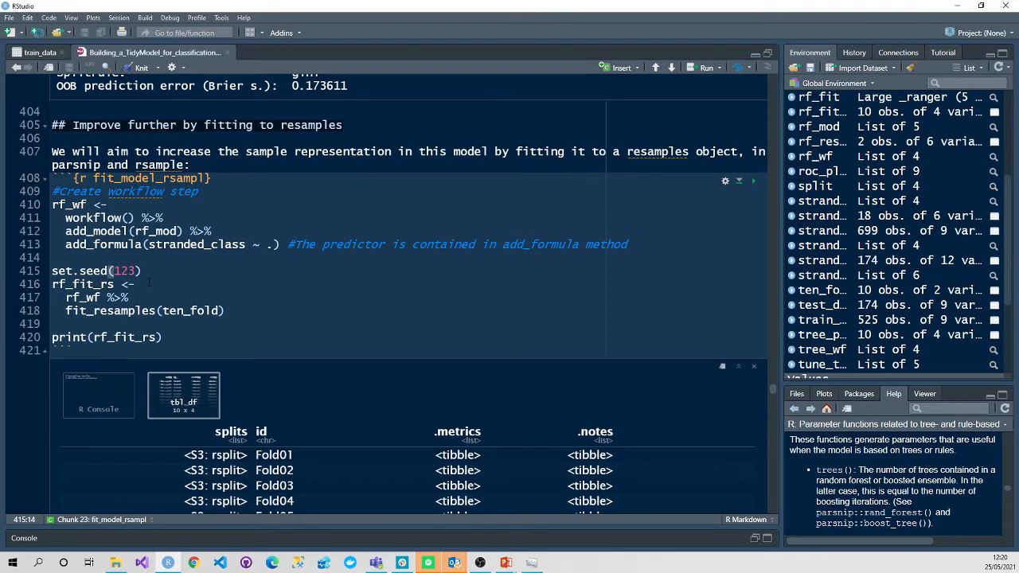
pyautogui.hotkey('shift', 'Left')
pyautogui.hotkey('shift', 'Left')
pyautogui.hotkey('shift', 'Left')
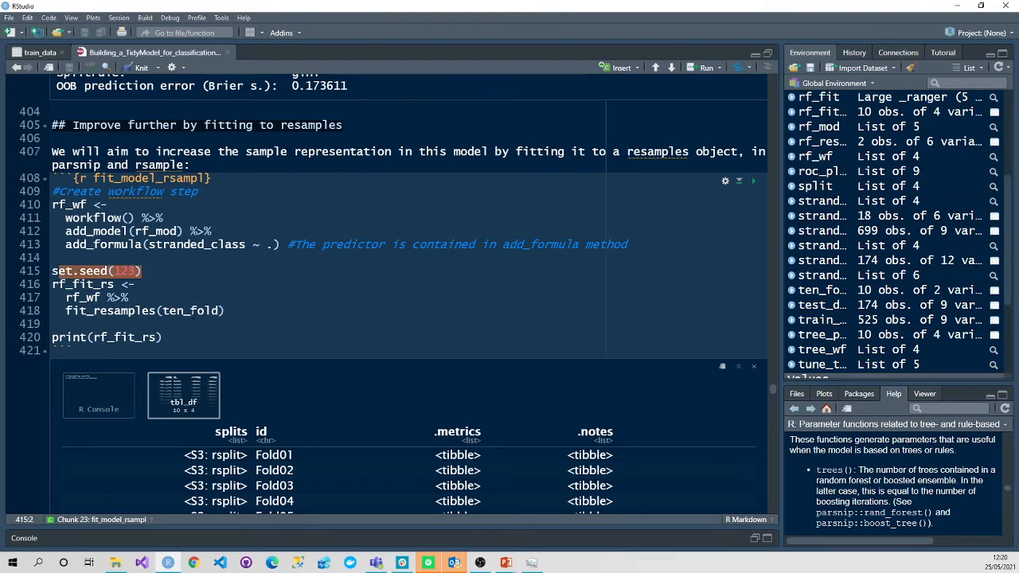
pyautogui.click(119, 311)
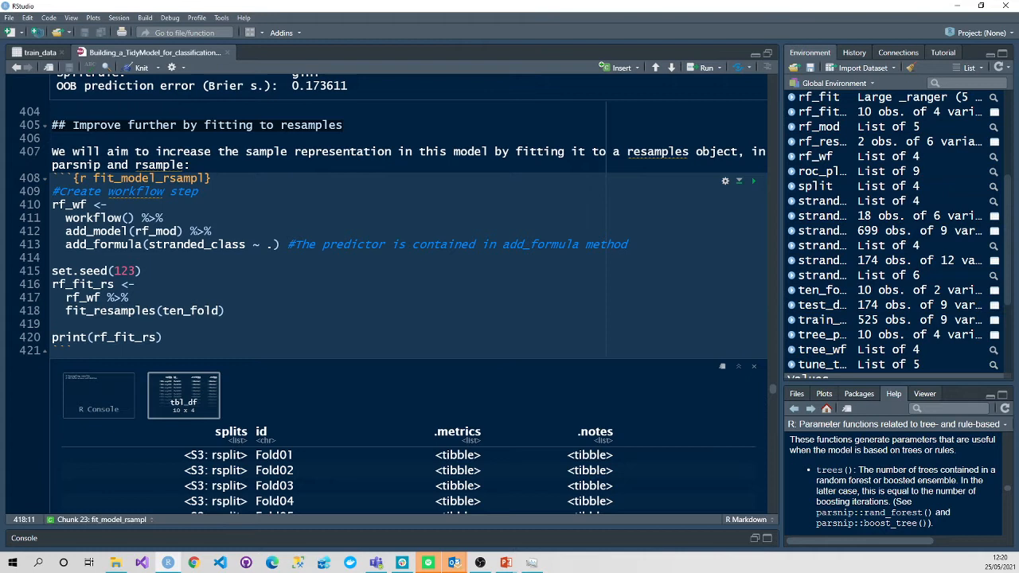
pyautogui.hotkey('ctrl', 'Right')
pyautogui.hotkey('shift', 'Left')
pyautogui.hotkey('shift', 'Left')
pyautogui.hotkey('shift', 'Left')
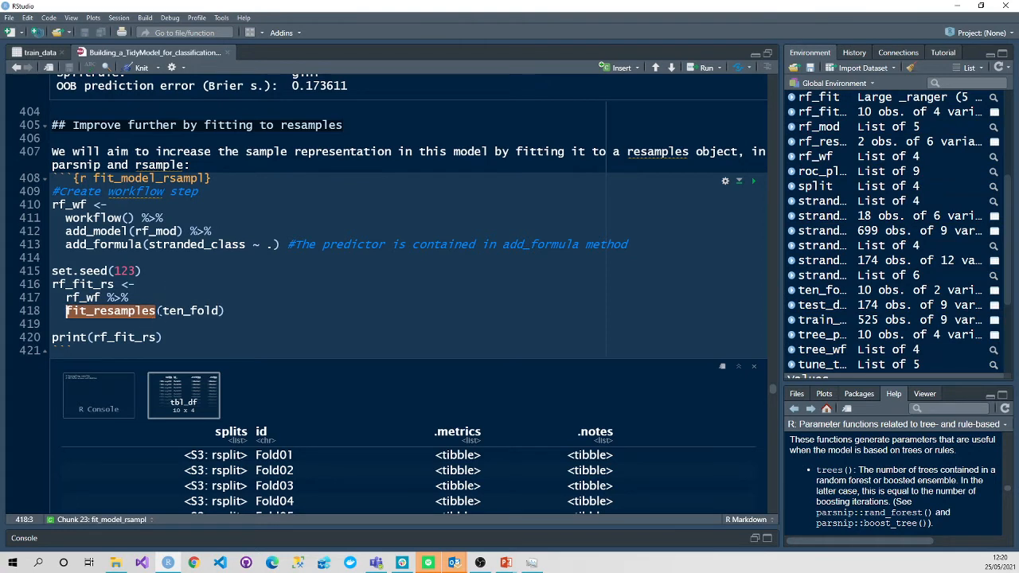
pyautogui.press('Right')
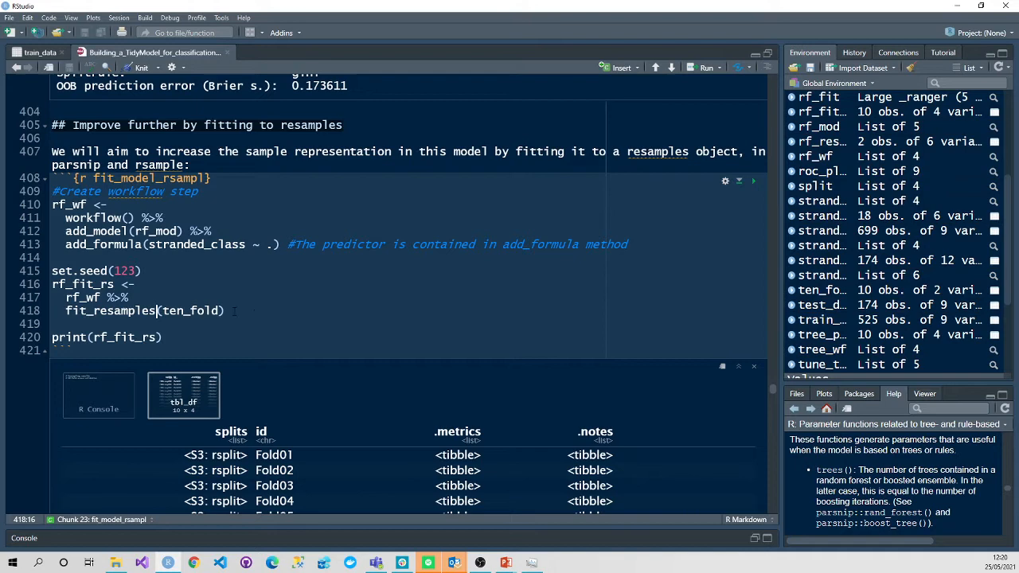
pyautogui.click(168, 338)
pyautogui.click(755, 182)
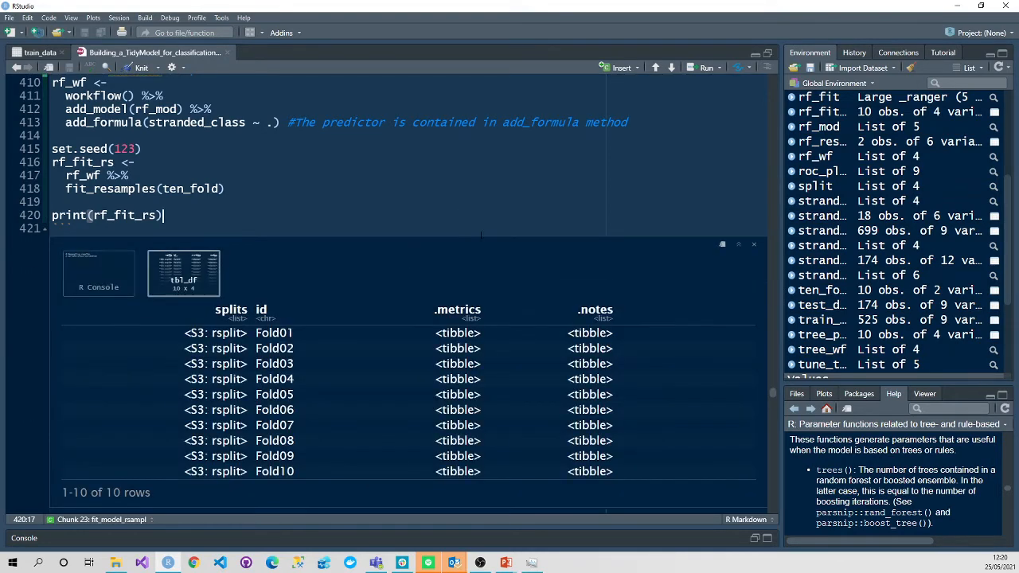
pyautogui.scroll(-2, 481, 234)
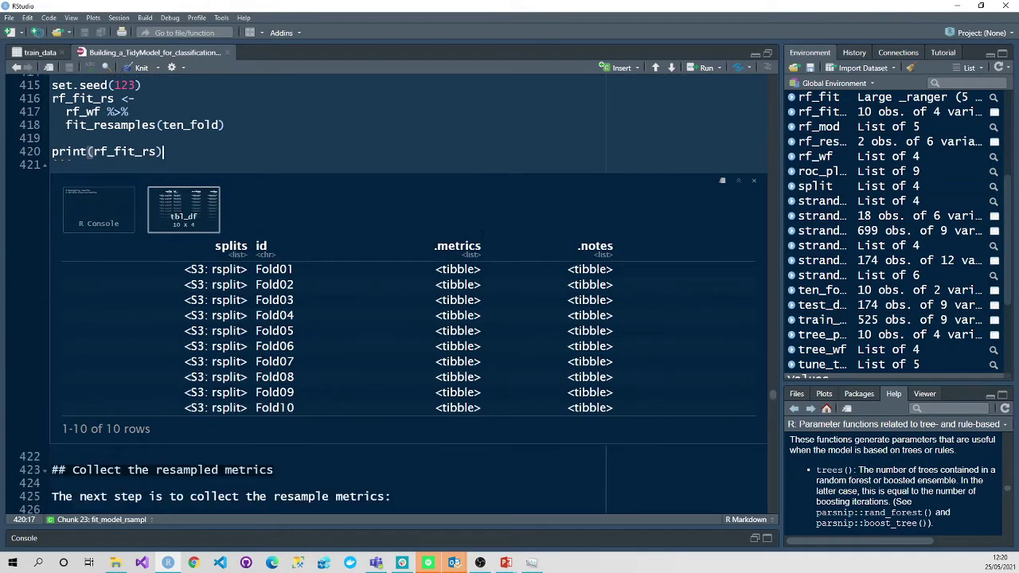
pyautogui.click(99, 211)
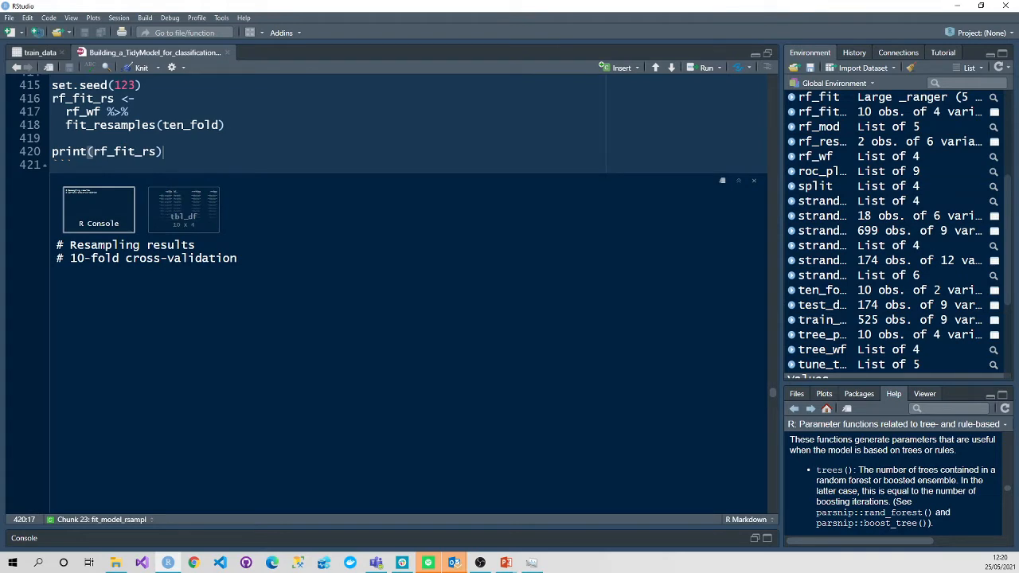
pyautogui.moveTo(105, 258); pyautogui.dragTo(243, 258)
pyautogui.click(170, 234)
pyautogui.click(197, 223)
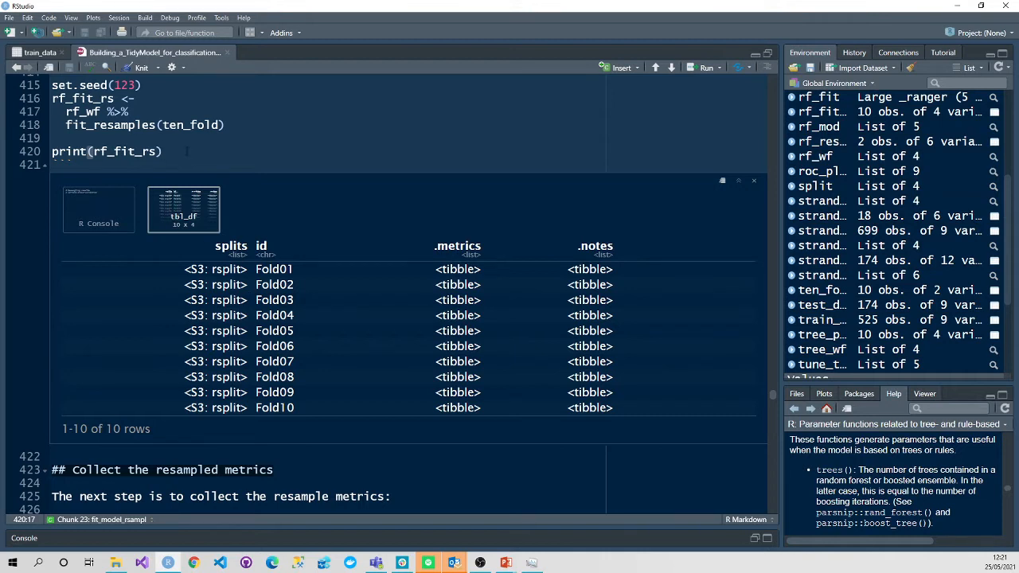
# Add rf_fit_rs$splits[1] with autocomplete and print the first split
pyautogui.press('Return')
pyautogui.write('rf')
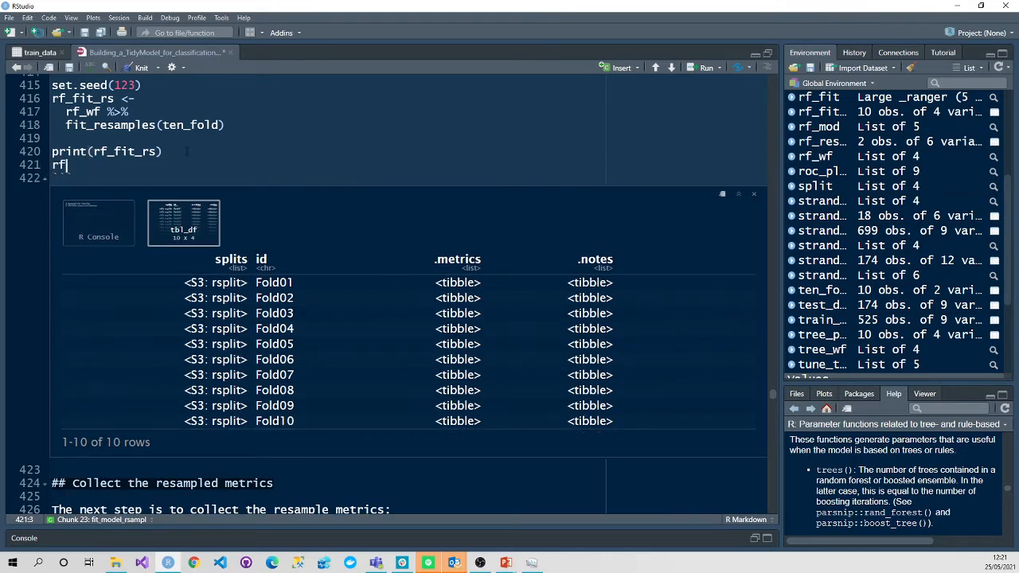
pyautogui.write('_fi')
pyautogui.press('Down')
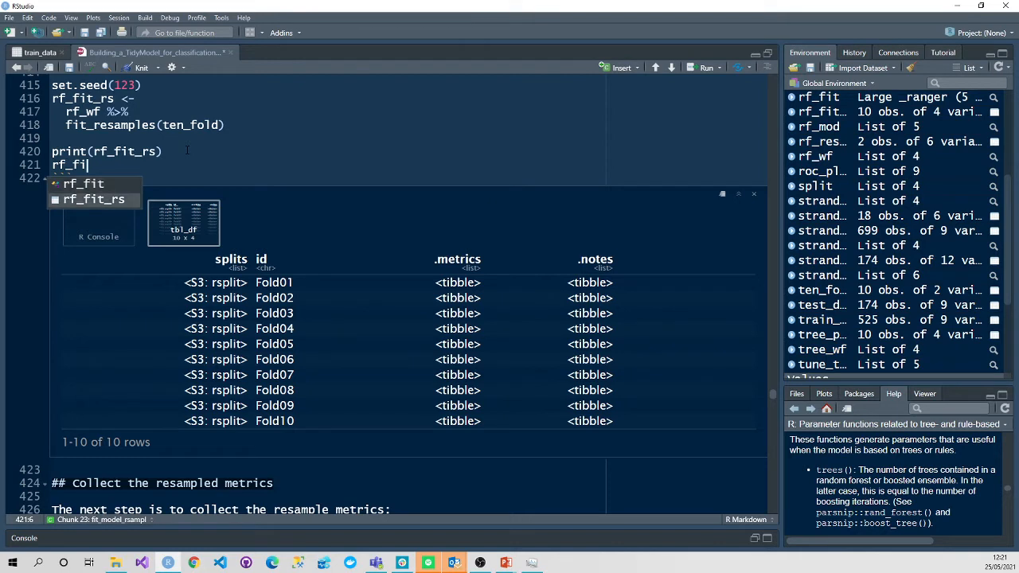
pyautogui.press('Tab')
pyautogui.write('$')
pyautogui.press('Down')
pyautogui.press('Down')
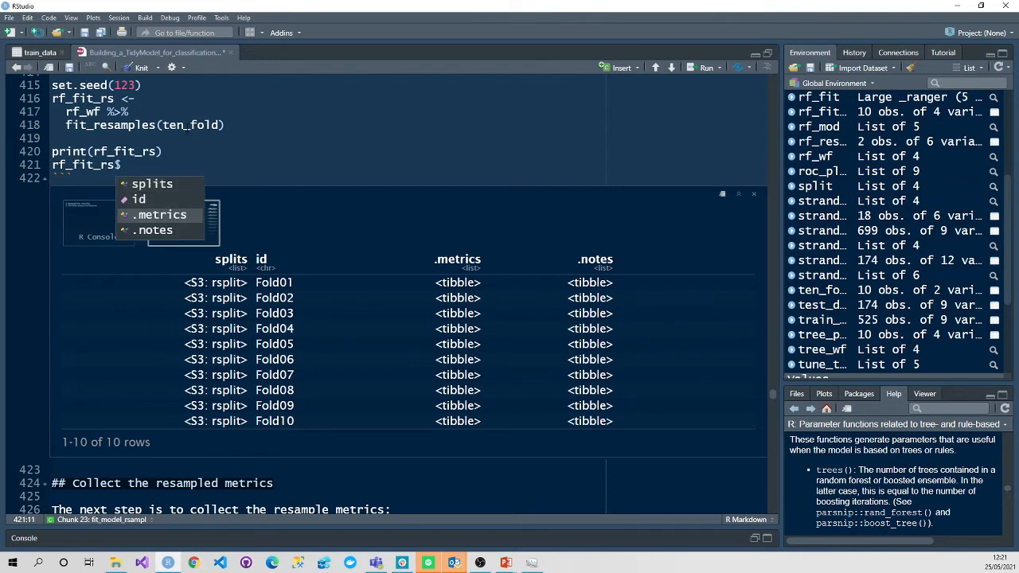
pyautogui.press('Up')
pyautogui.press('Up')
pyautogui.press('Tab')
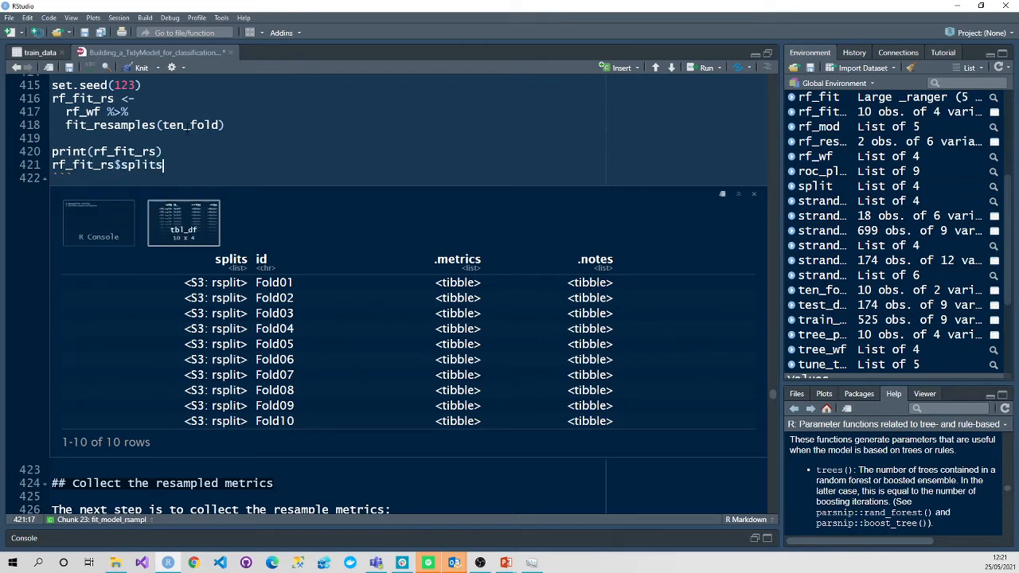
pyautogui.write('%')
pyautogui.press('BackSpace')
pyautogui.press('BackSpace')
pyautogui.write('[1]')
pyautogui.hotkey('ctrl', 'Return')
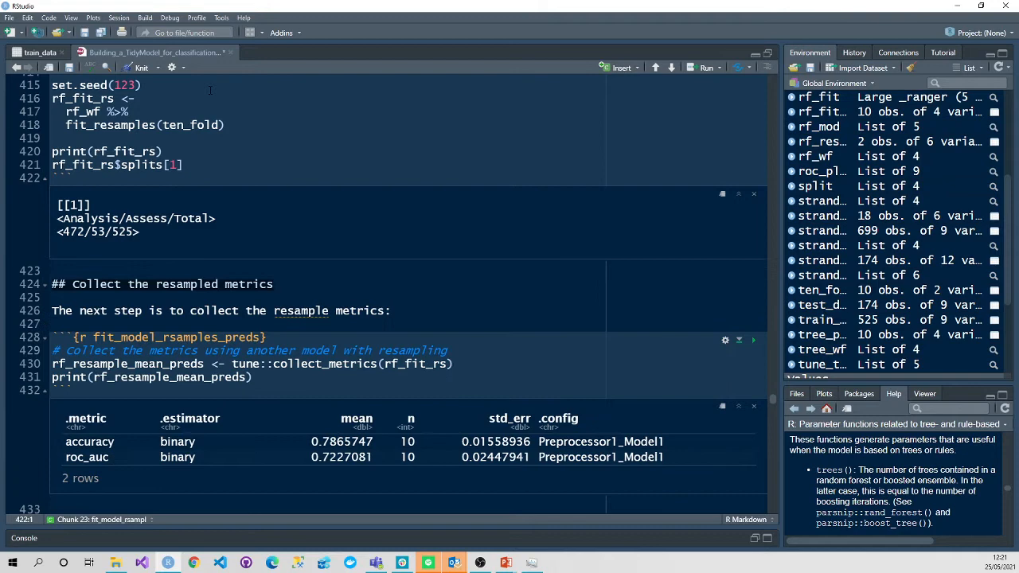
# Drop the index so rf_fit_rs$splits prints all ten 472/53/525 splits, then select that line
pyautogui.press('Left')
pyautogui.press('Left')
pyautogui.press('Delete')
pyautogui.press('BackSpace')
pyautogui.press('BackSpace')
pyautogui.hotkey('ctrl', 'Return')
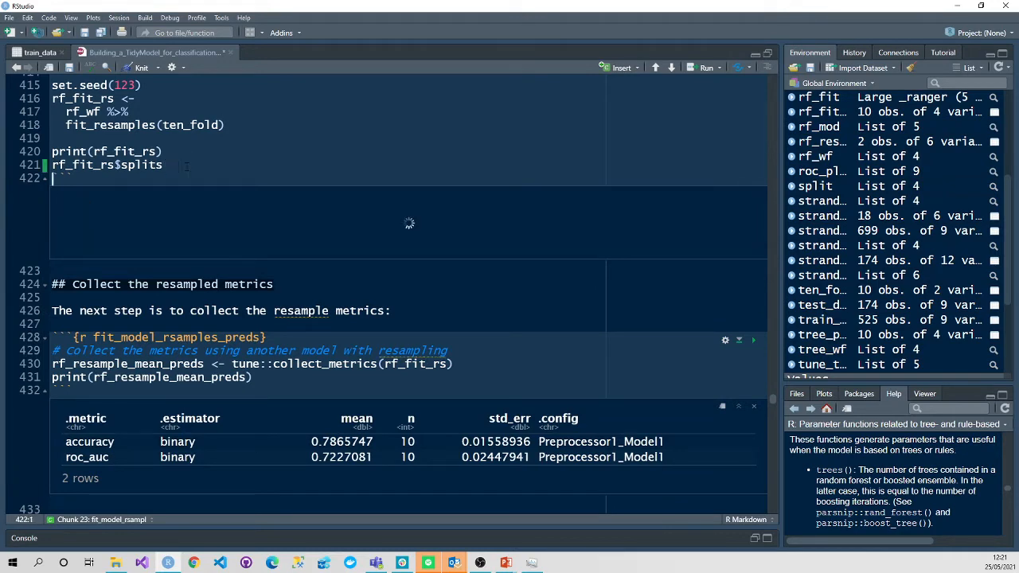
pyautogui.scroll(-3, 346, 312)
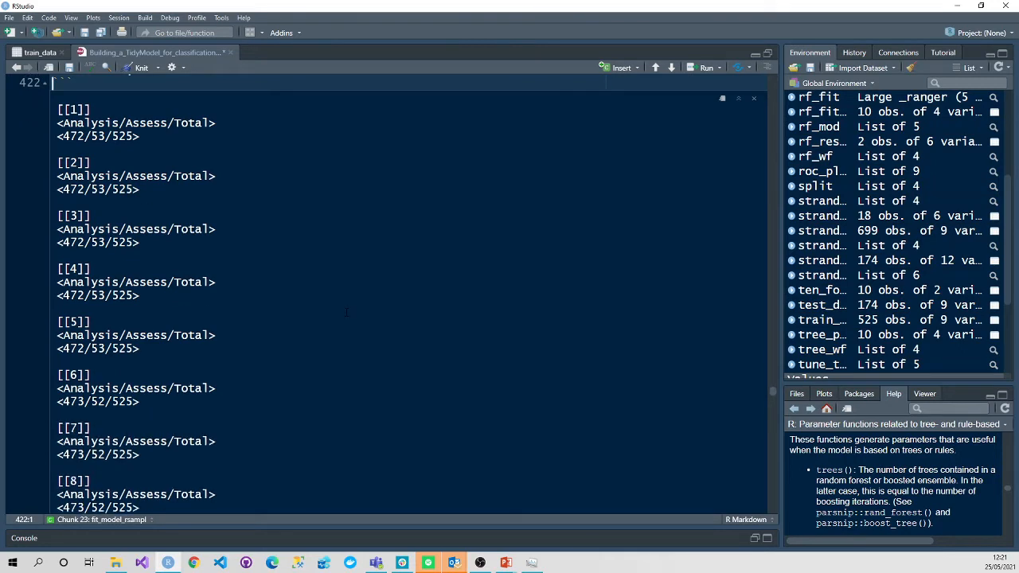
pyautogui.scroll(7, 346, 312)
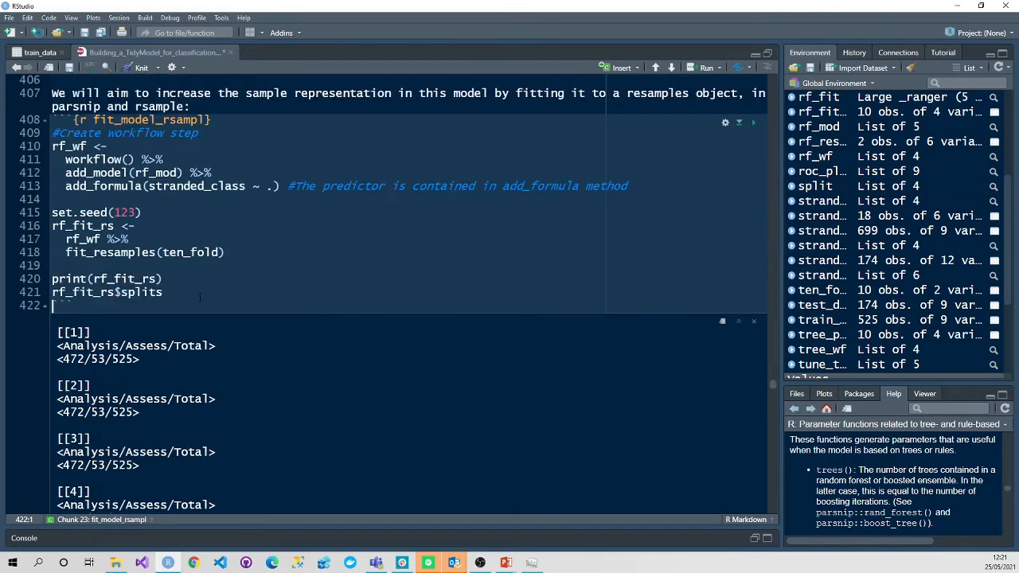
pyautogui.moveTo(163, 292); pyautogui.dragTo(52, 292)
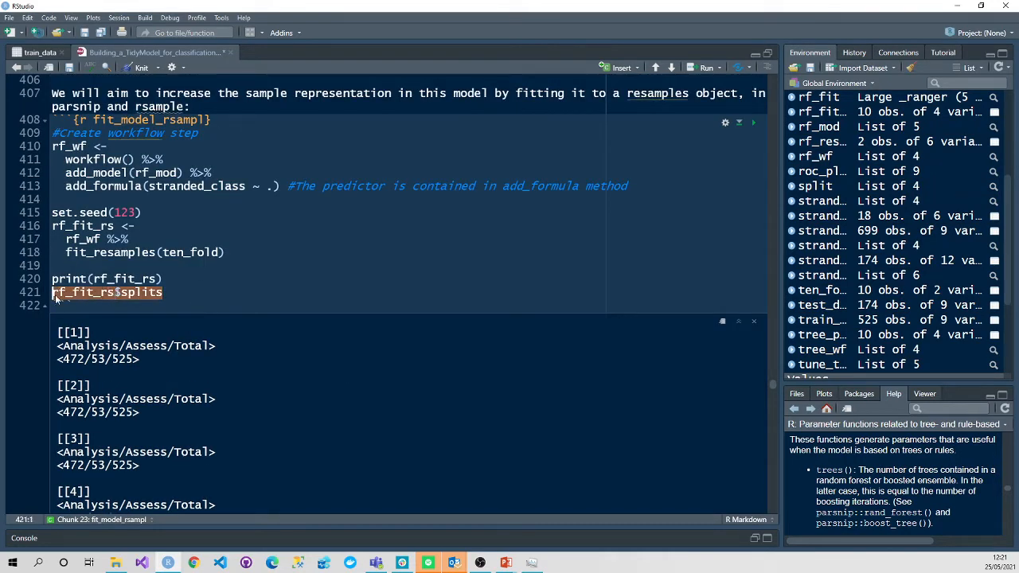
# Delete the splits line and rerun print(rf_fit_rs) to show the ten-fold table
pyautogui.press('BackSpace')
pyautogui.press('BackSpace')
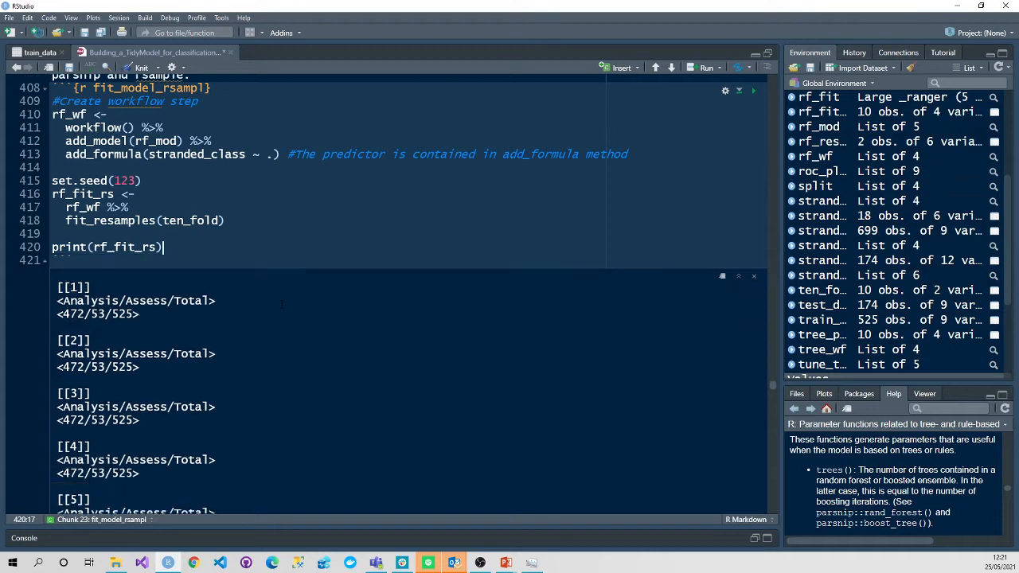
pyautogui.scroll(-5, 346, 312)
pyautogui.scroll(4, 346, 312)
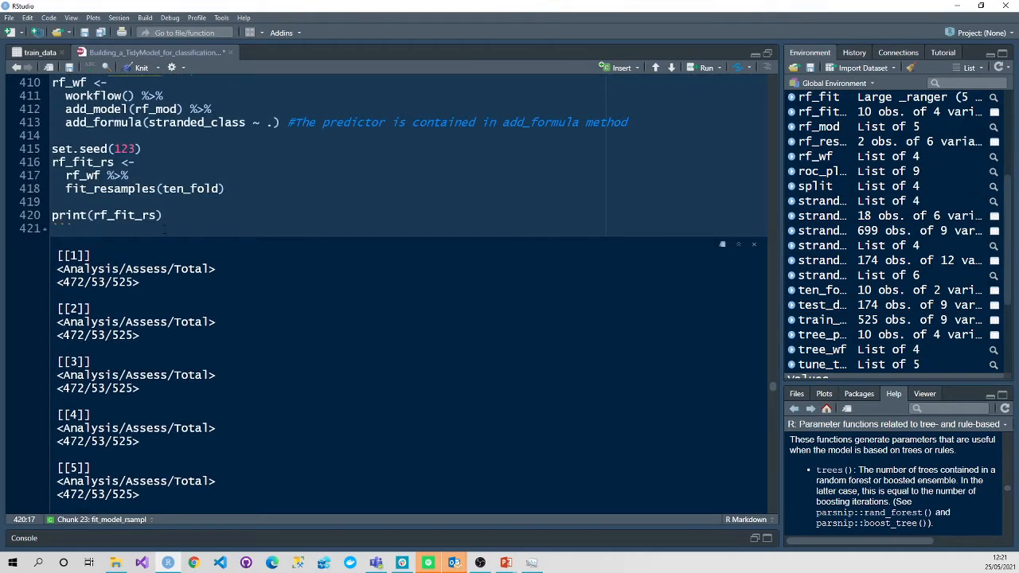
pyautogui.hotkey('shift', 'Home')
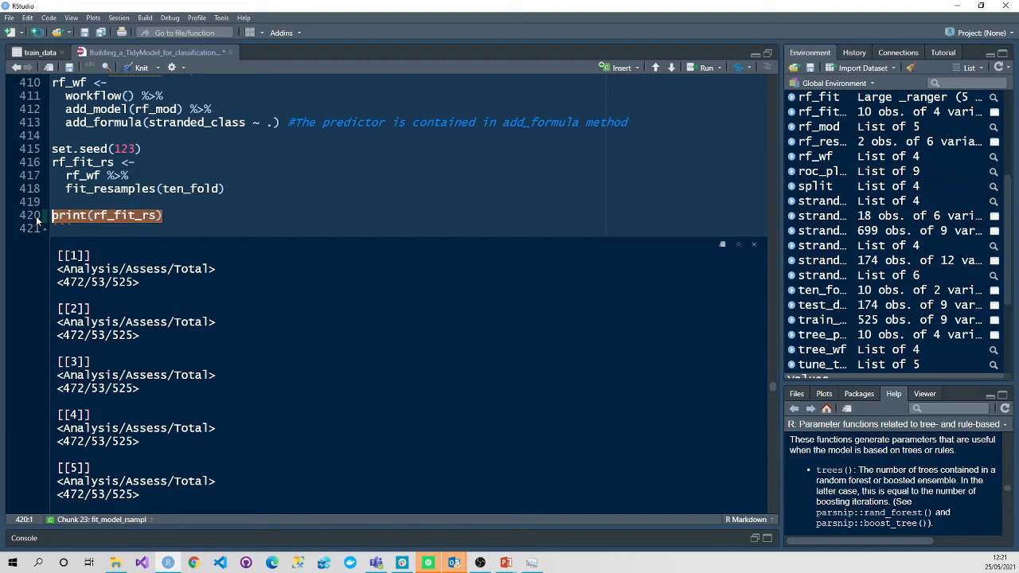
pyautogui.hotkey('ctrl', 'Return')
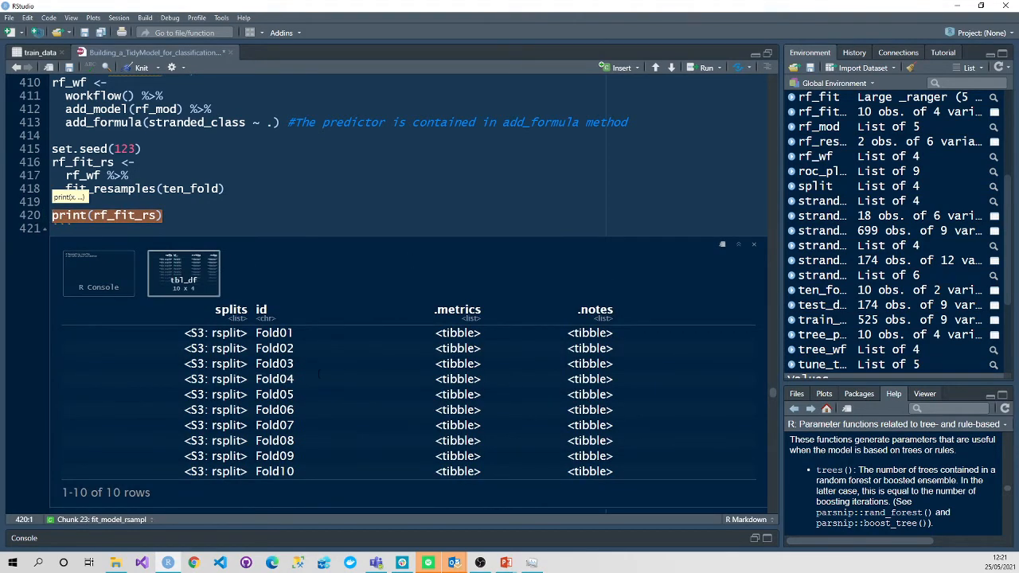
pyautogui.scroll(-3, 346, 311)
pyautogui.scroll(-4, 346, 312)
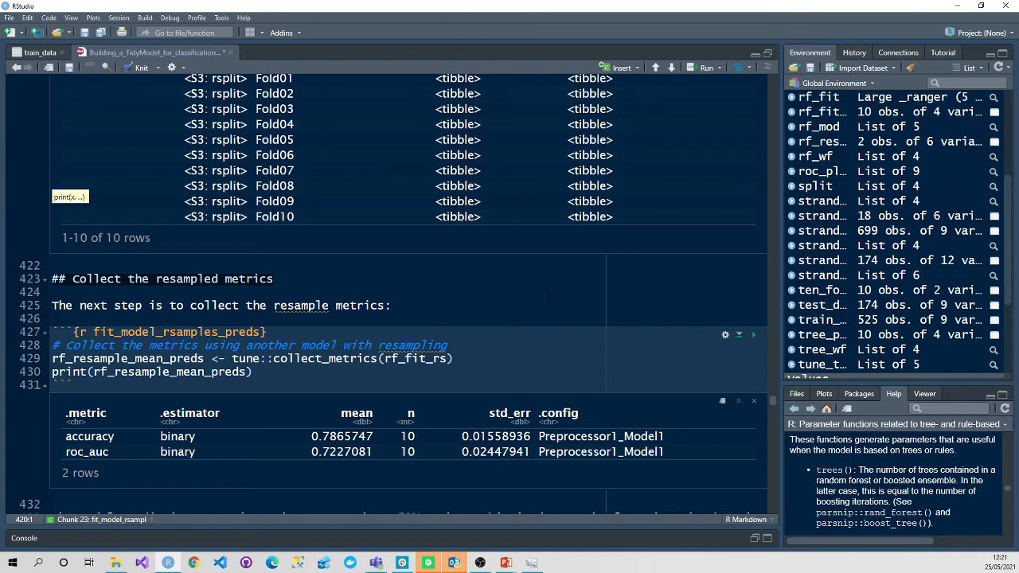
# Recollect resample metrics with mean accuracy 0.7865747, then point out decision_tree below
pyautogui.click(753, 334)
pyautogui.moveTo(318, 436); pyautogui.dragTo(373, 436)
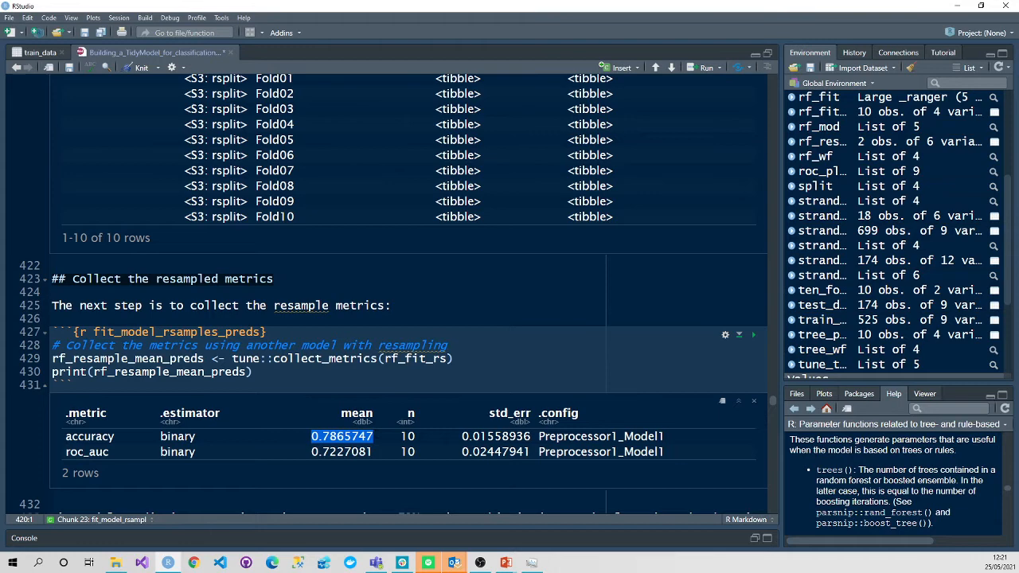
pyautogui.scroll(-3, 398, 318)
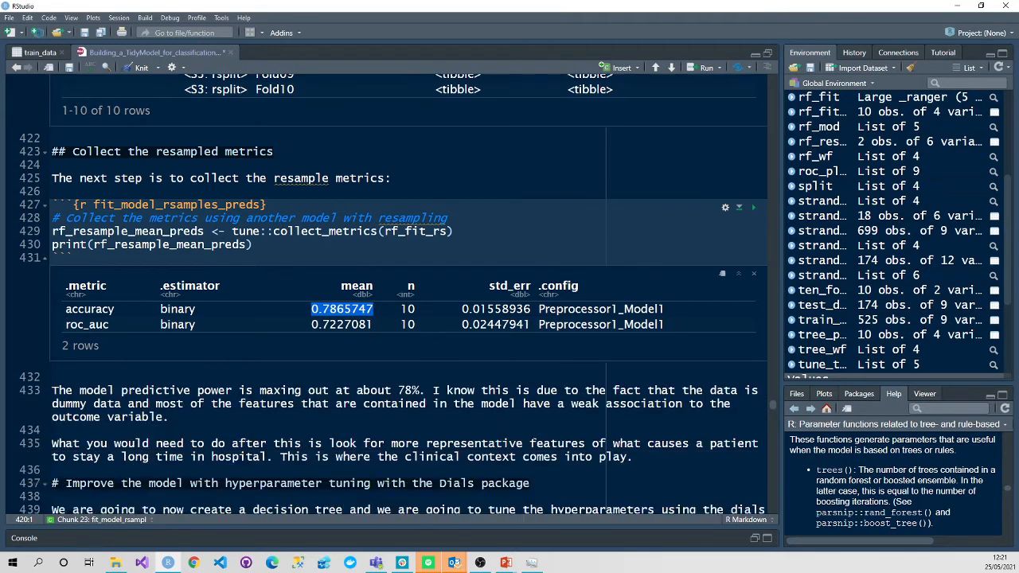
pyautogui.scroll(-2, 398, 319)
pyautogui.scroll(-3, 398, 319)
pyautogui.scroll(-2, 398, 319)
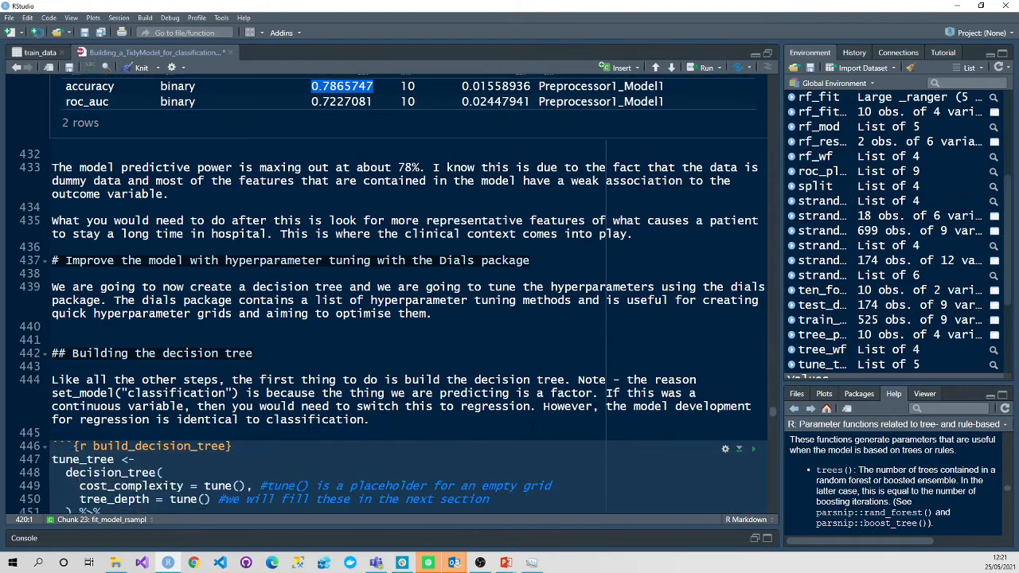
pyautogui.scroll(-3, 398, 318)
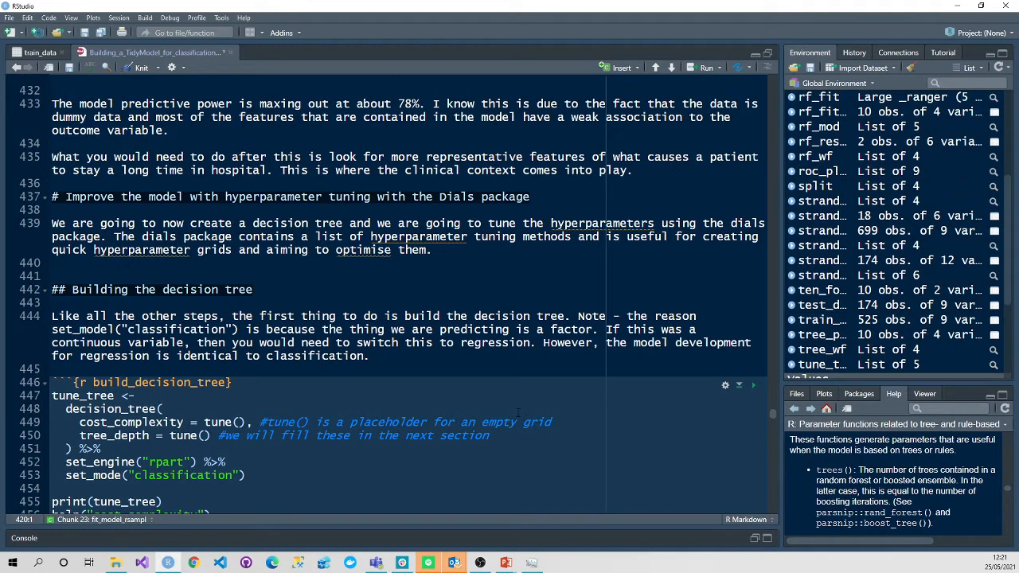
pyautogui.scroll(1, 498, 400)
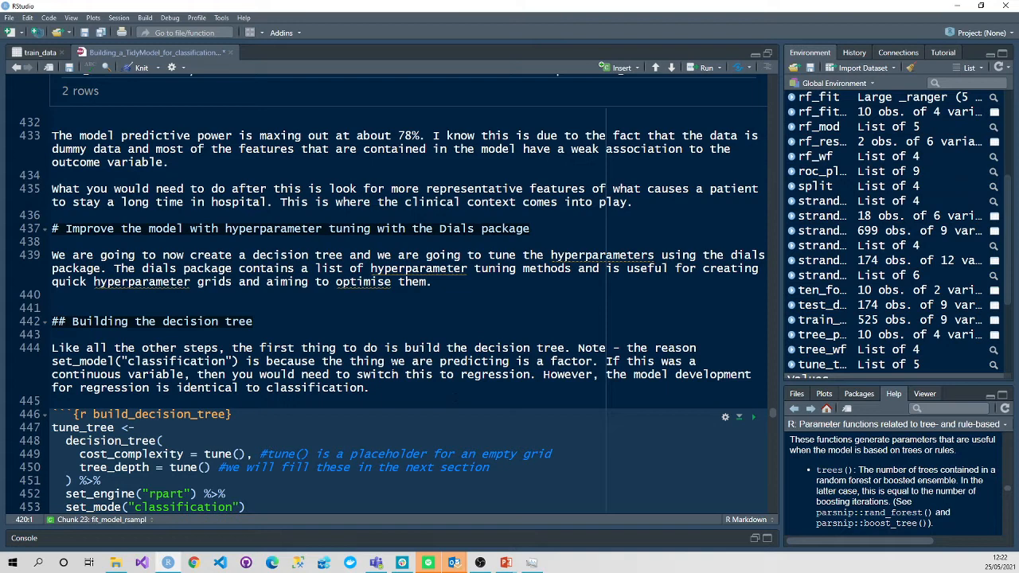
pyautogui.scroll(-2, 388, 357)
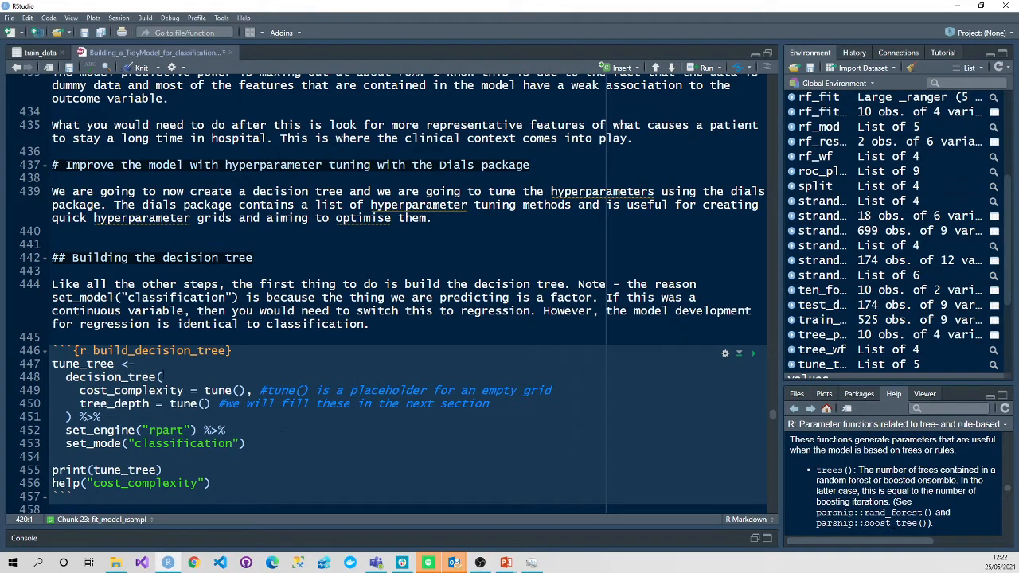
pyautogui.moveTo(155, 376); pyautogui.dragTo(80, 377)
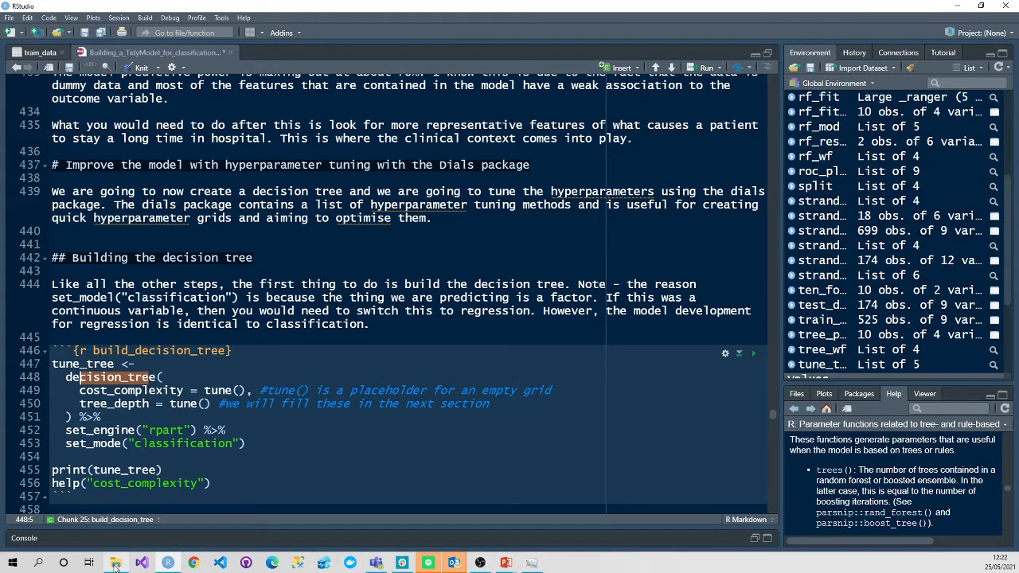
pyautogui.moveTo(116, 562)
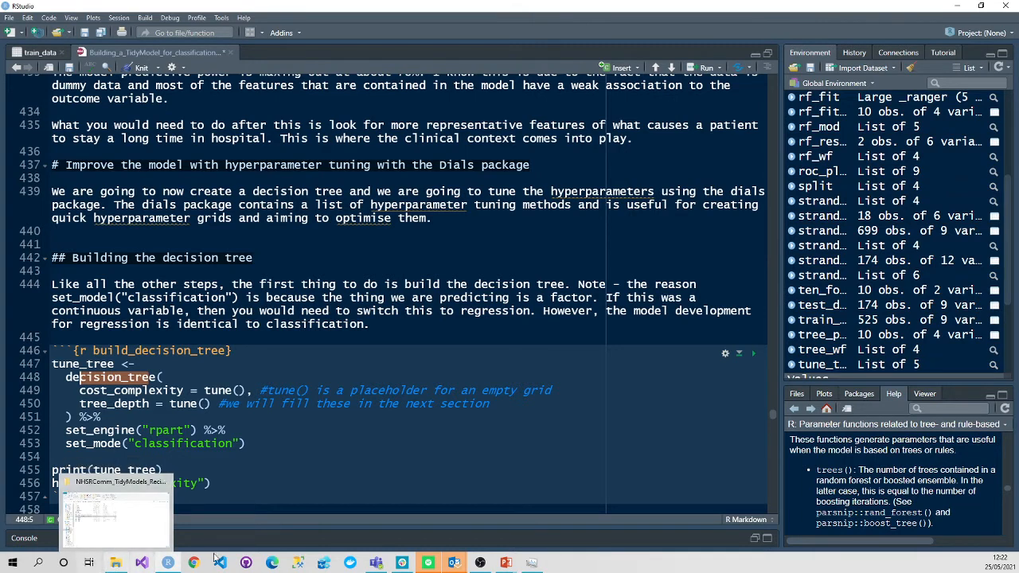
pyautogui.click(53, 244)
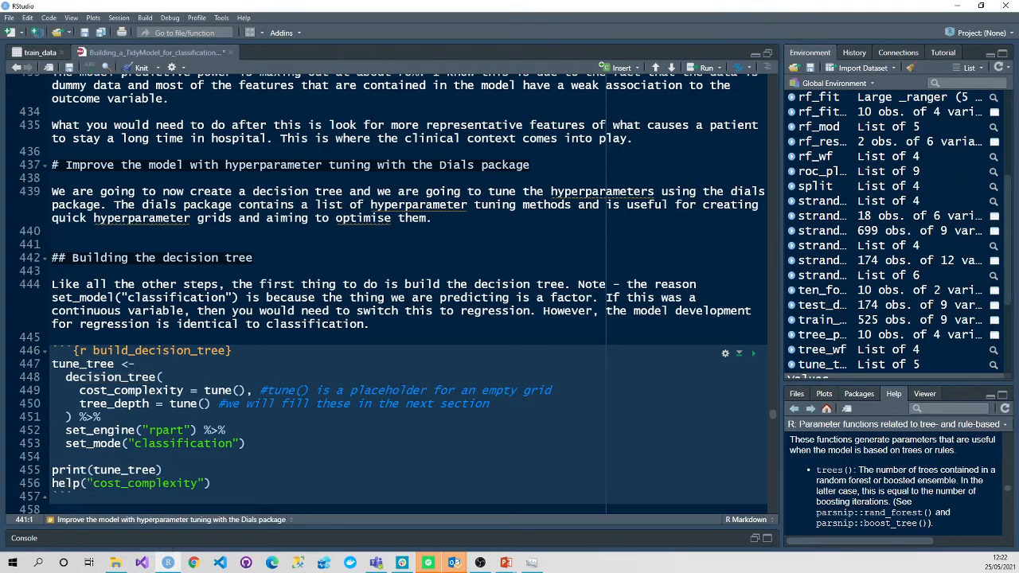
pyautogui.click(115, 563)
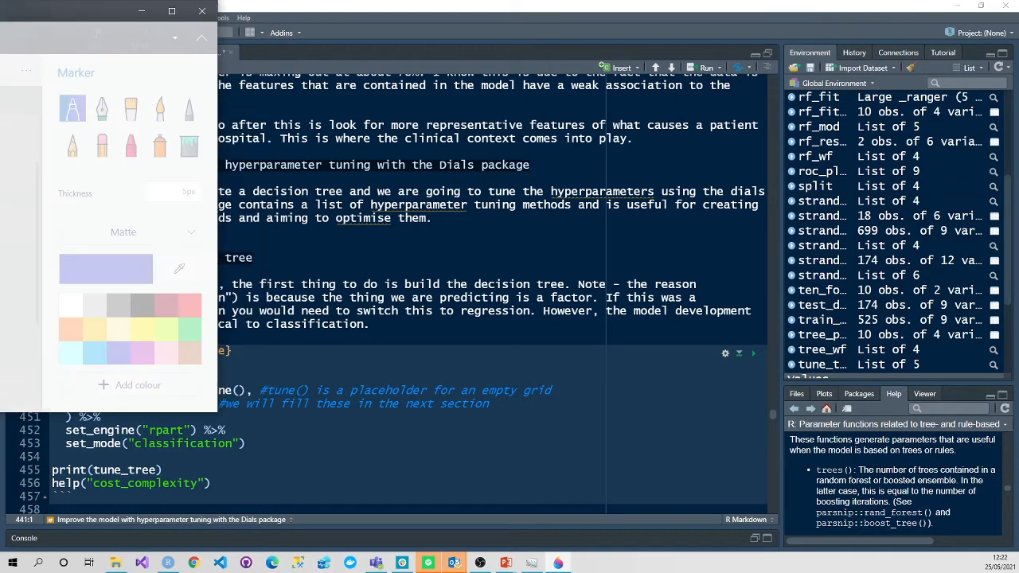
pyautogui.moveTo(136, 8); pyautogui.dragTo(476, 64)
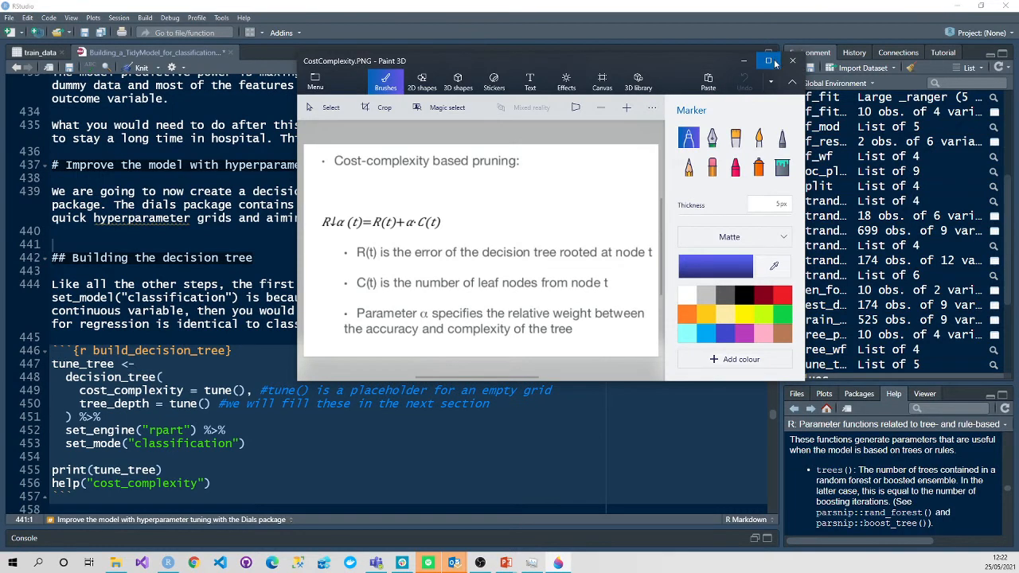
pyautogui.click(768, 60)
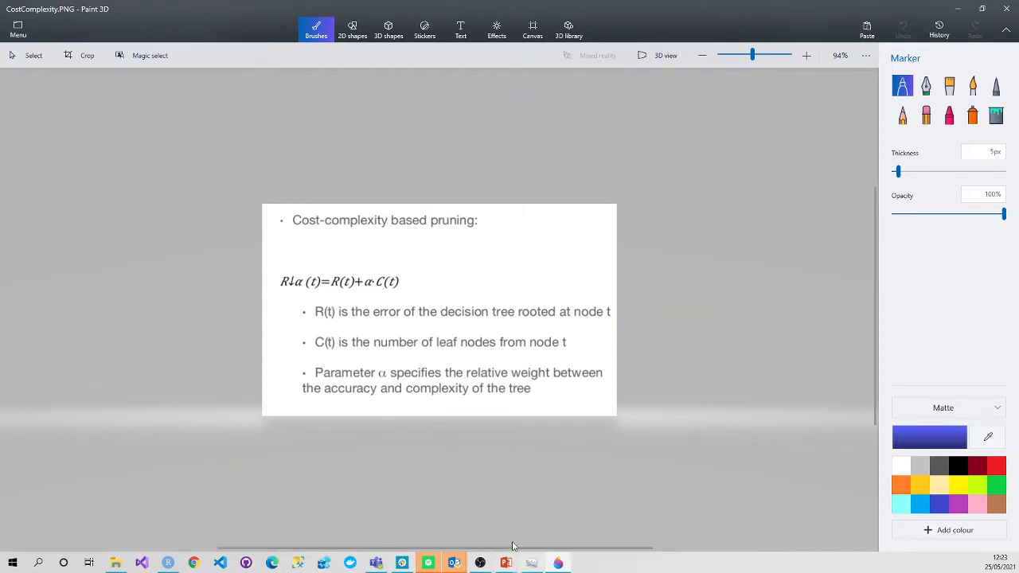
pyautogui.click(168, 562)
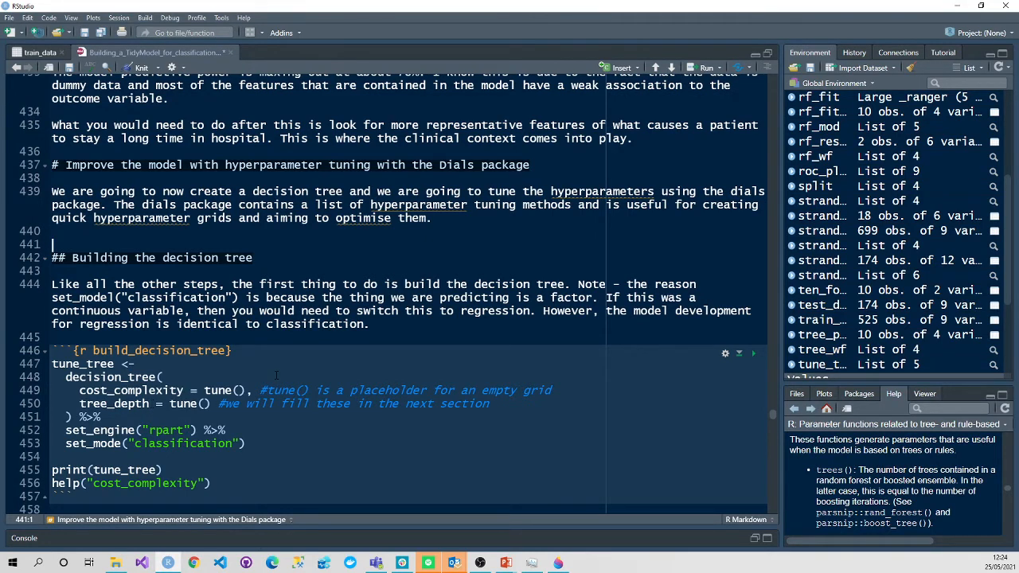
pyautogui.scroll(-2, 276, 375)
pyautogui.scroll(-2, 276, 375)
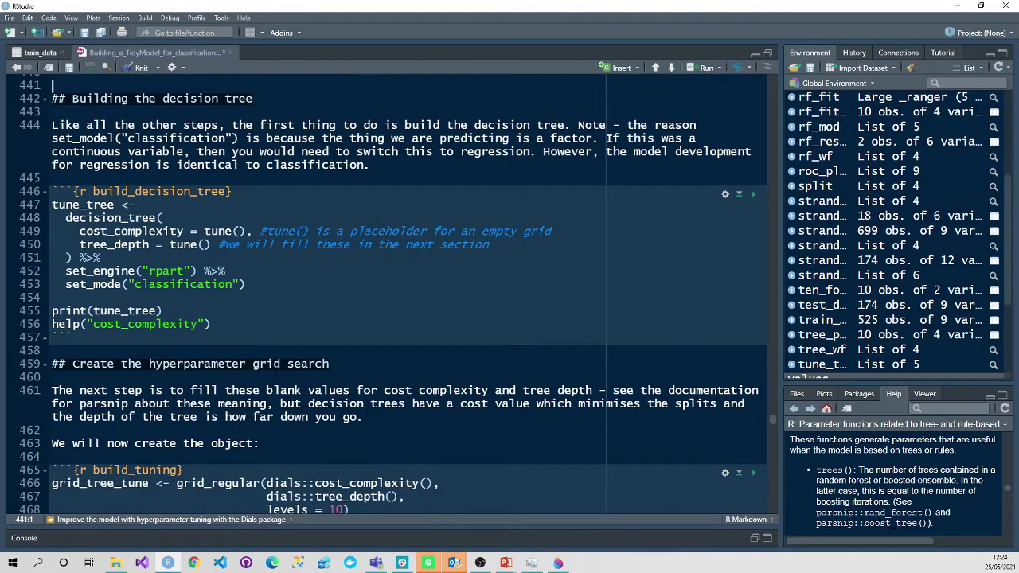
# Delete help("cost_complexity") and run tune_tree, a classification spec with tune() placeholders
pyautogui.click(753, 194)
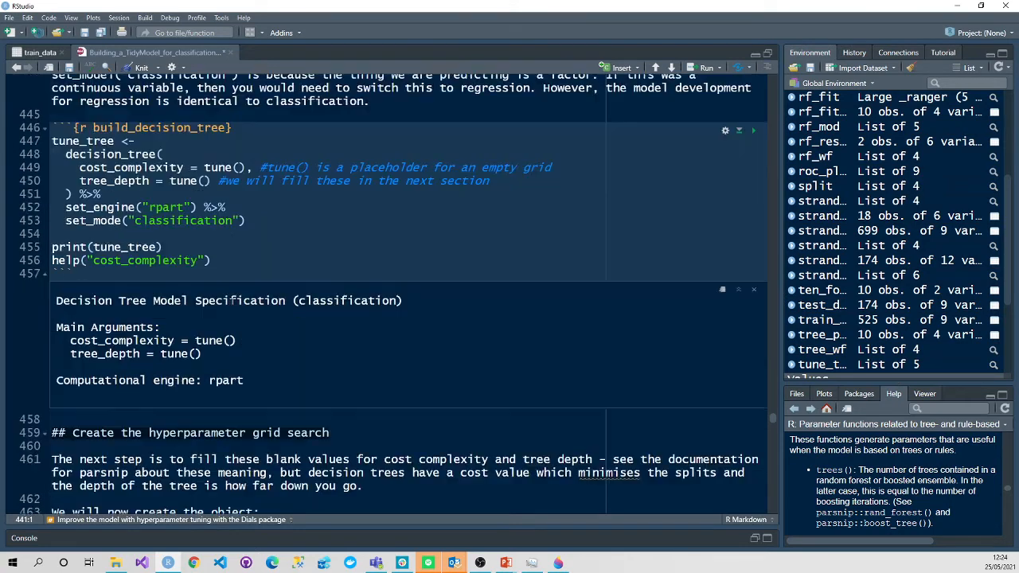
pyautogui.scroll(-3, 226, 299)
pyautogui.scroll(-3, 227, 299)
pyautogui.scroll(-3, 226, 299)
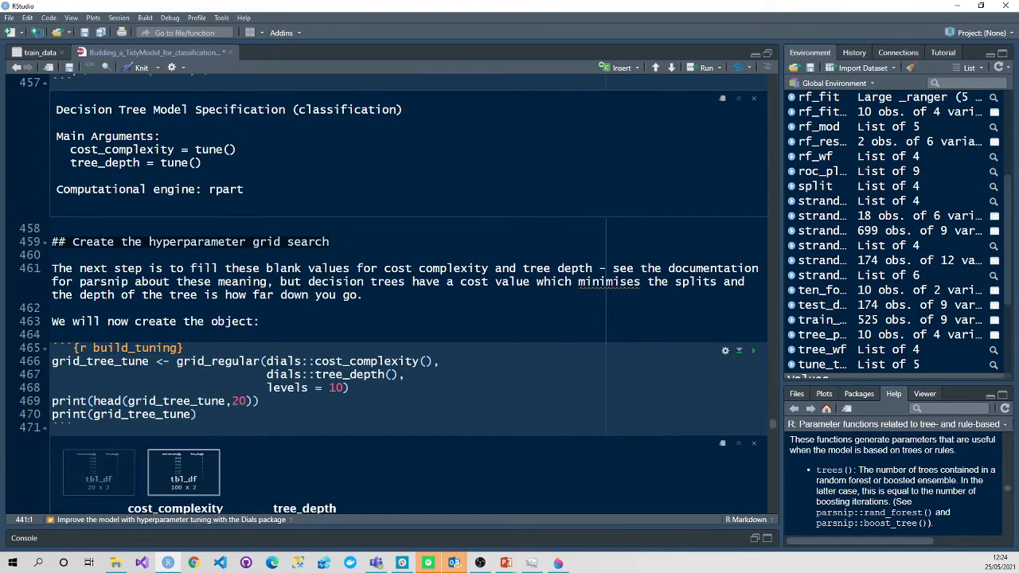
pyautogui.scroll(-2, 229, 293)
pyautogui.scroll(3, 228, 293)
pyautogui.scroll(3, 228, 292)
pyautogui.scroll(3, 228, 293)
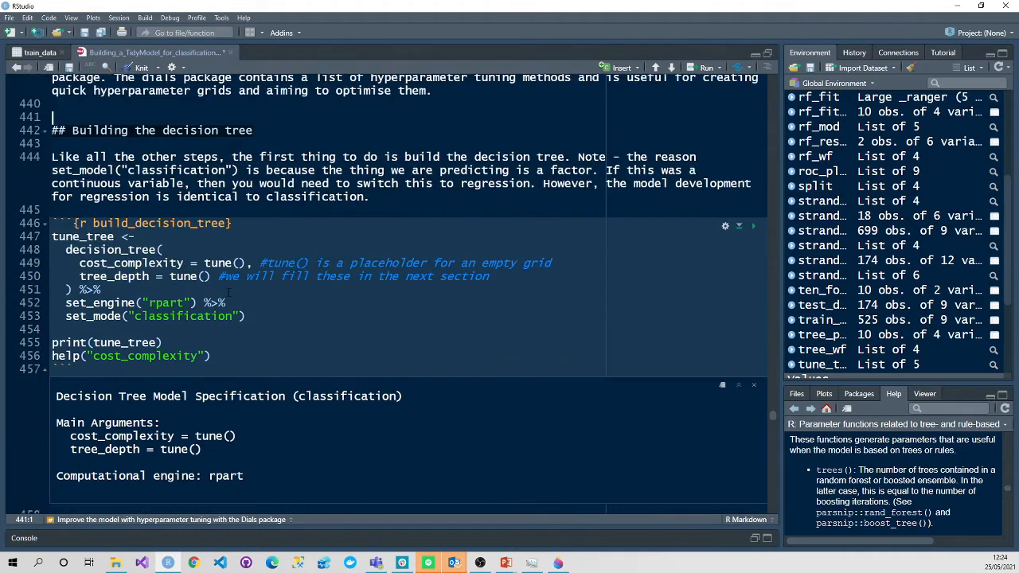
pyautogui.scroll(-3, 228, 292)
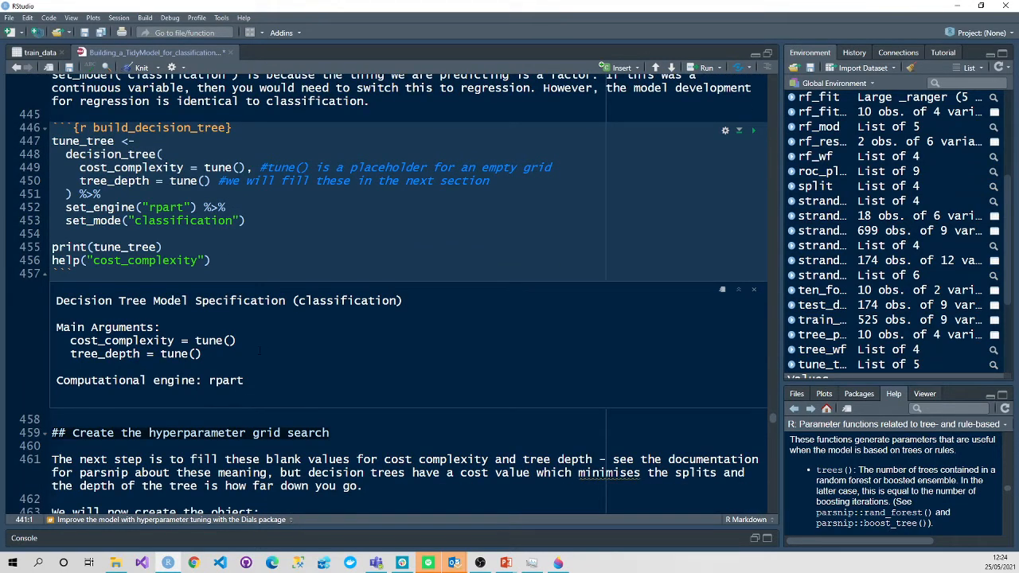
pyautogui.moveTo(211, 260); pyautogui.dragTo(49, 263)
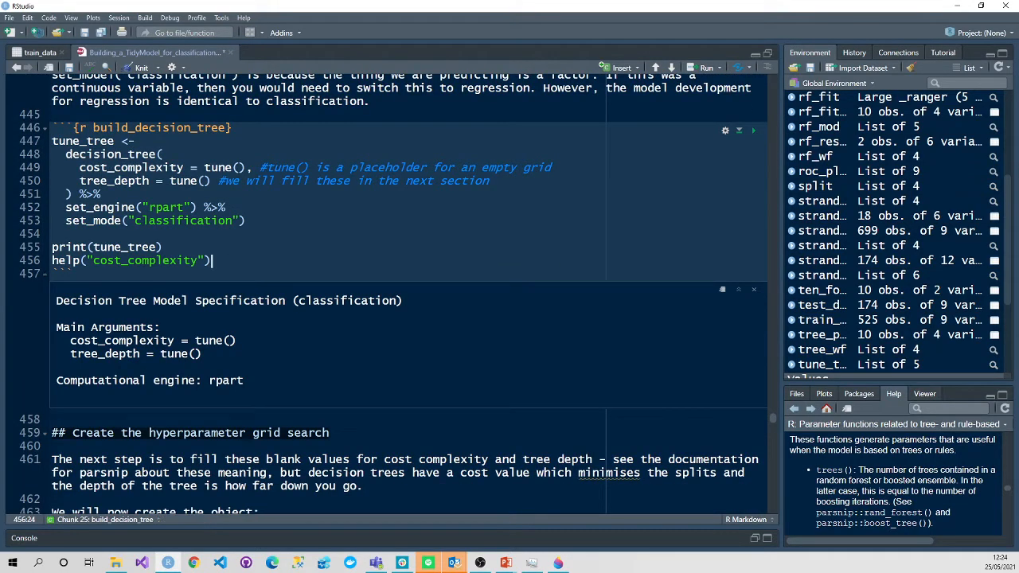
pyautogui.press('Delete')
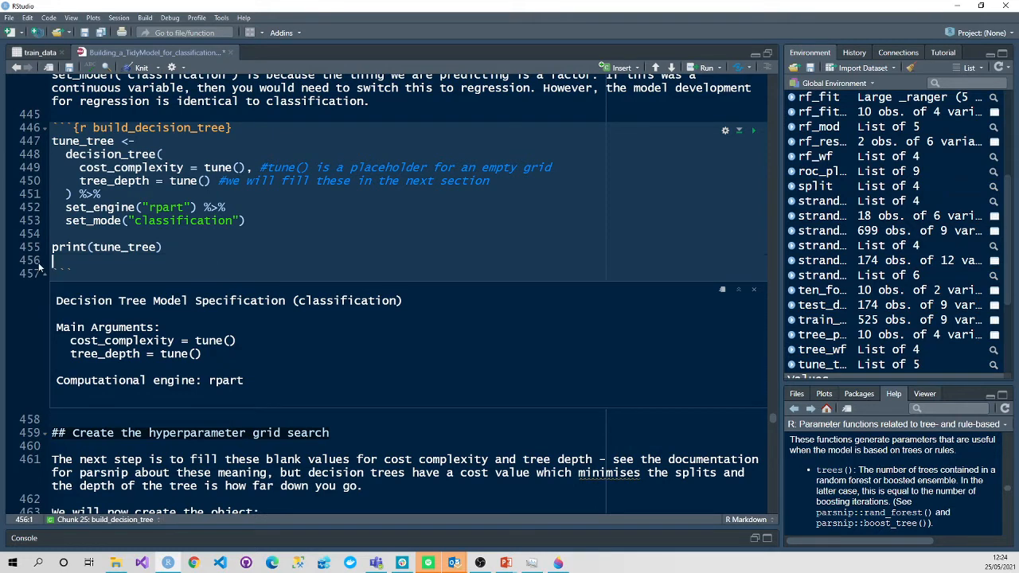
pyautogui.click(753, 130)
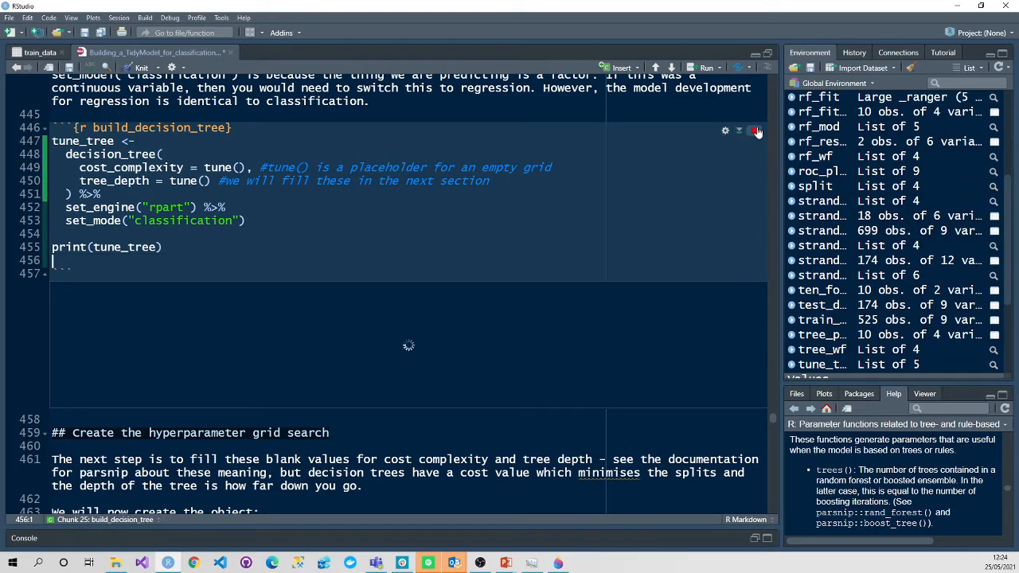
pyautogui.scroll(-5, 347, 350)
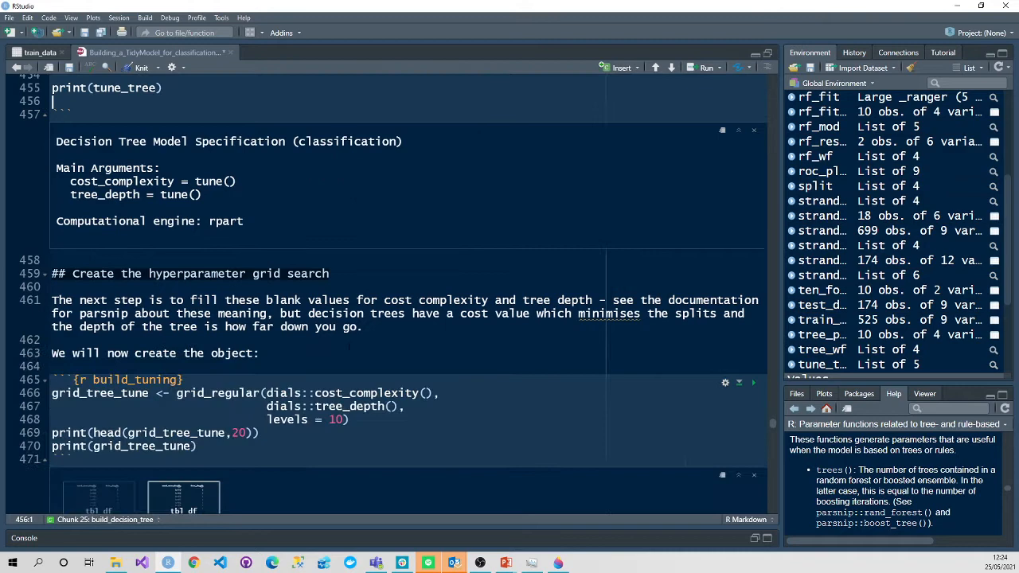
pyautogui.scroll(-2, 346, 351)
pyautogui.scroll(2, 226, 375)
pyautogui.scroll(2, 226, 375)
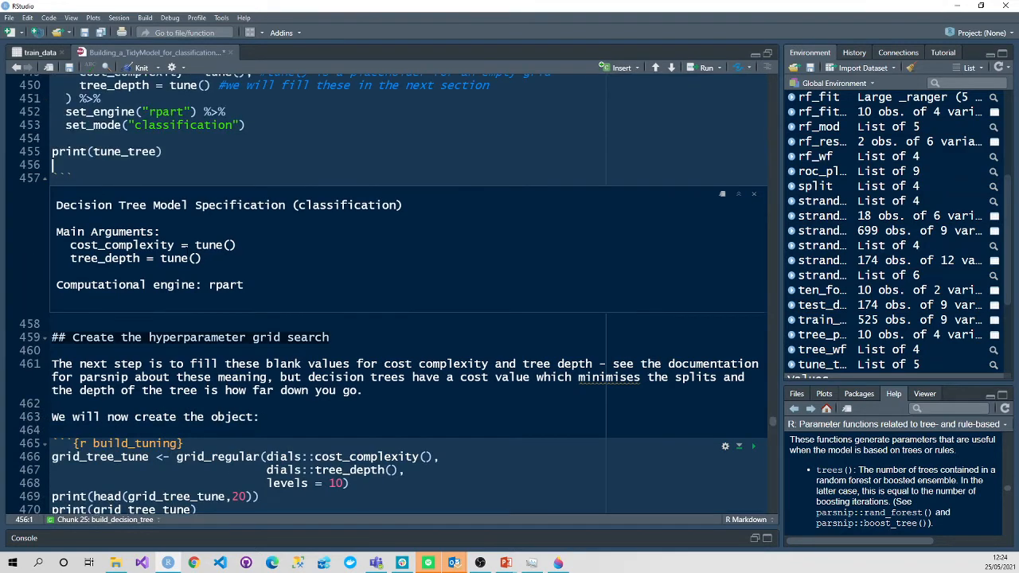
pyautogui.scroll(2, 226, 375)
pyautogui.scroll(1, 226, 375)
pyautogui.scroll(-4, 256, 329)
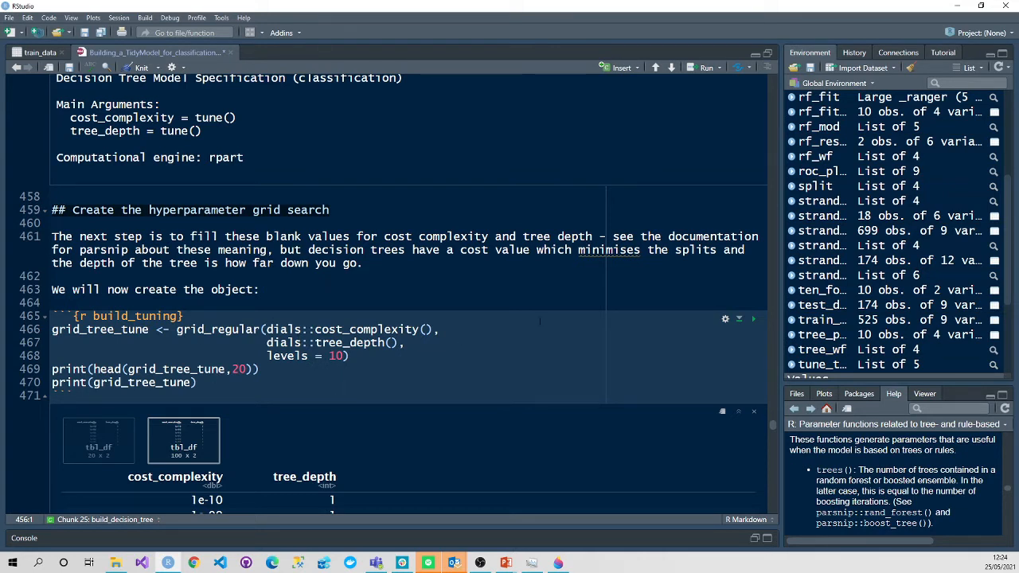
# Build grid_tree_tune, a 100-row regular grid, noting the smallest cost_complexity 1e-10
pyautogui.click(752, 318)
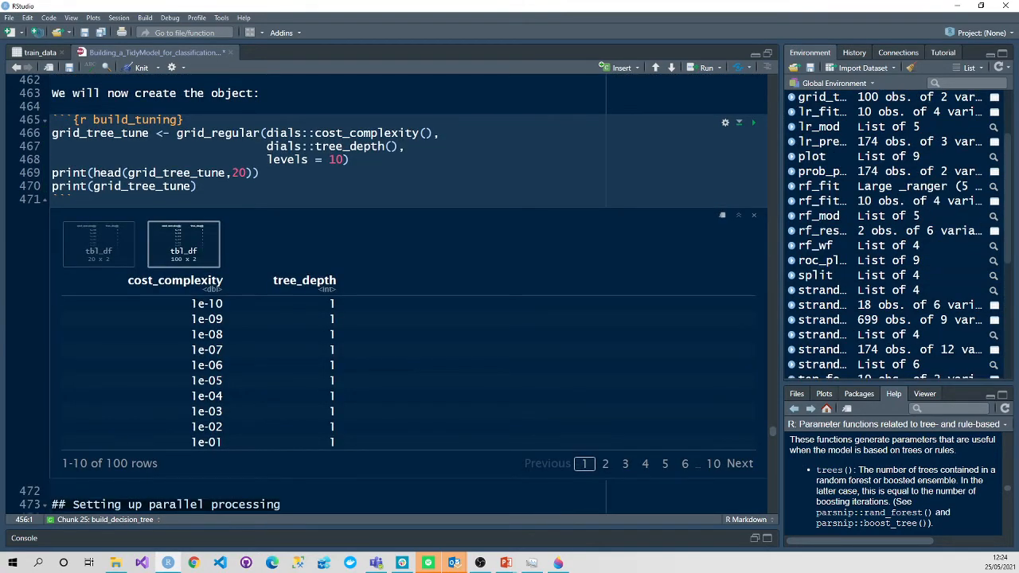
pyautogui.doubleClick(207, 303)
pyautogui.click(331, 303)
# Page through the grid rows to the last ten and back, noting the 20 in head()
pyautogui.click(644, 463)
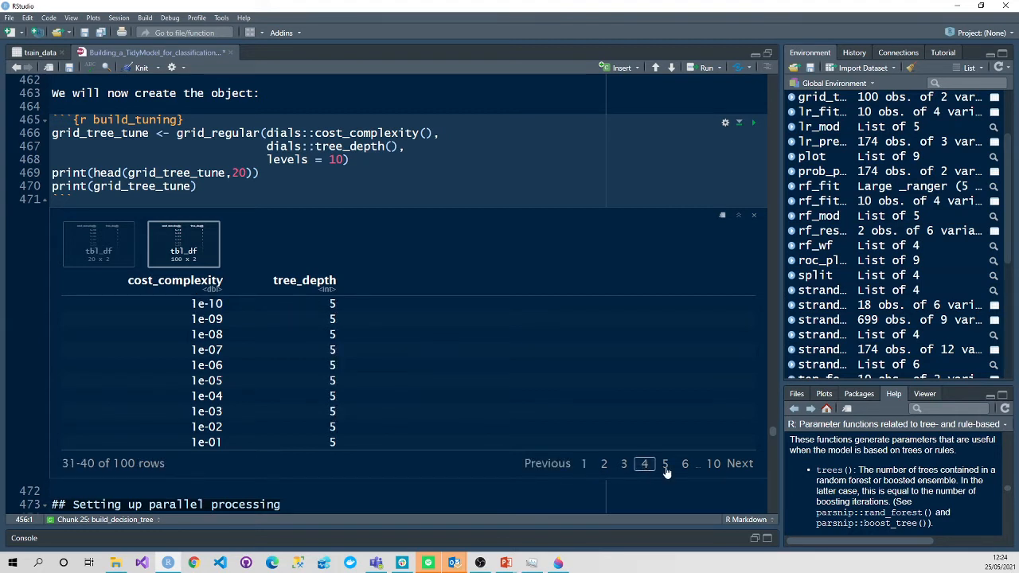
pyautogui.click(665, 463)
pyautogui.click(680, 463)
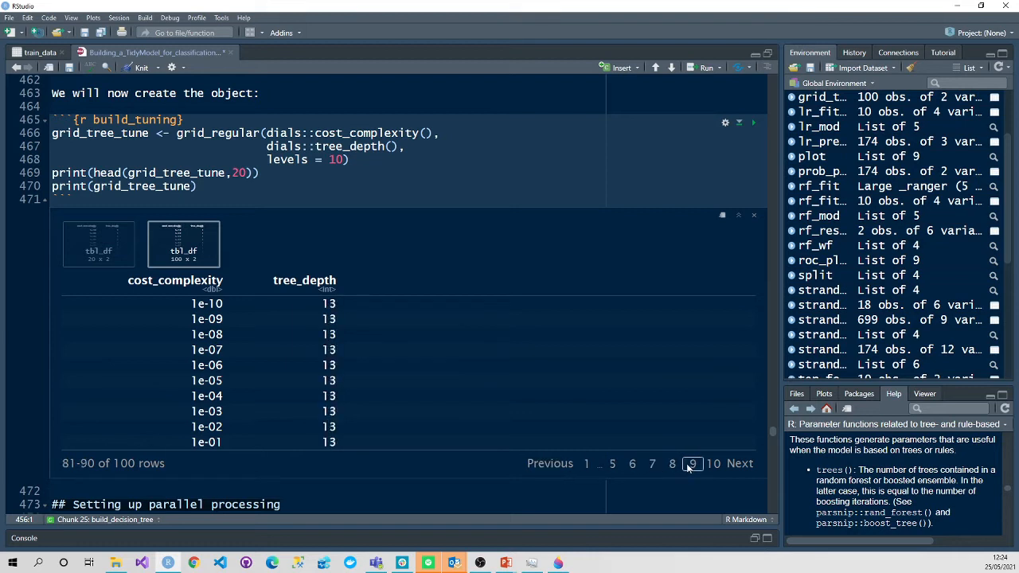
pyautogui.click(712, 463)
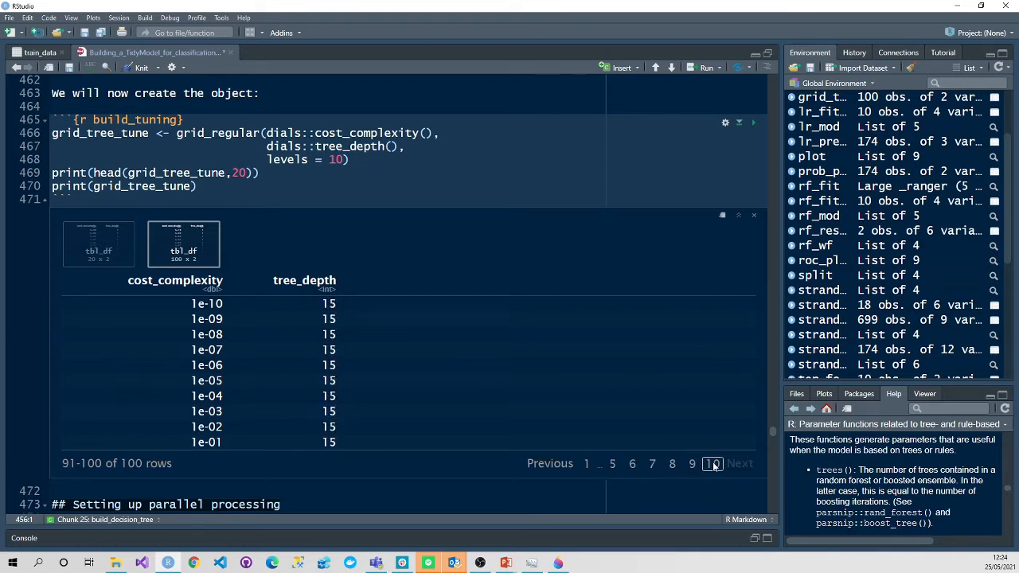
pyautogui.doubleClick(237, 173)
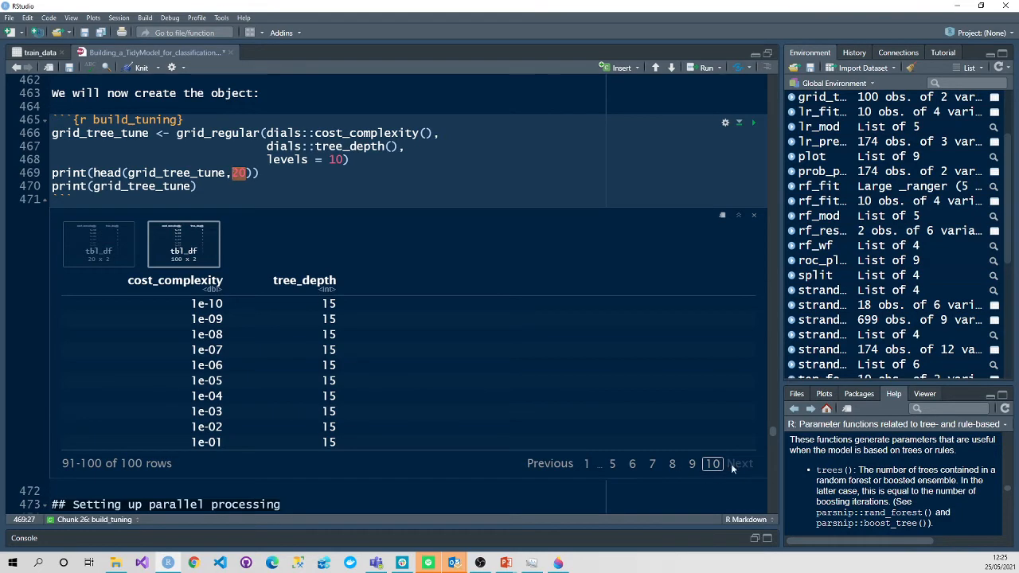
pyautogui.click(692, 463)
pyautogui.click(652, 463)
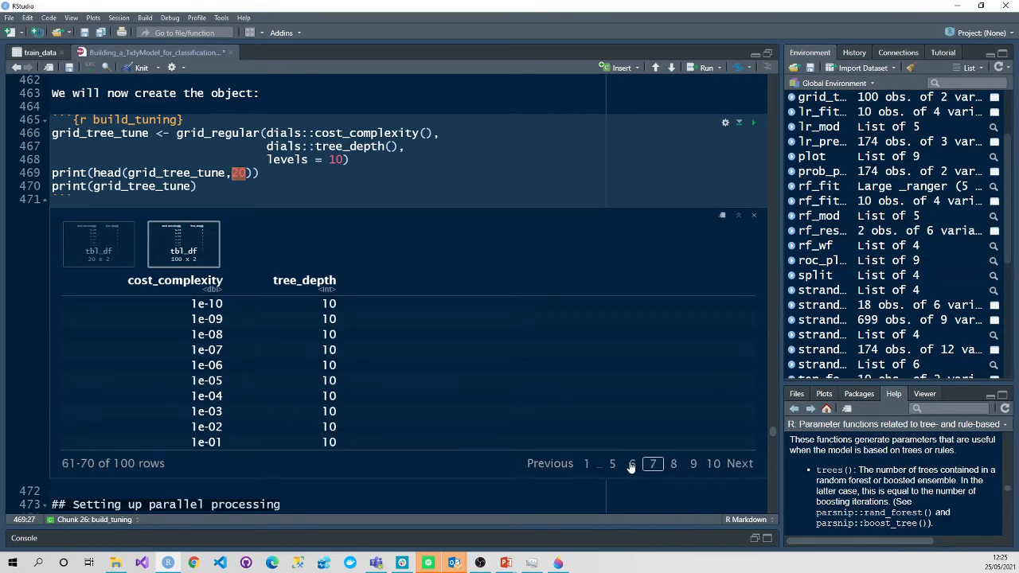
pyautogui.scroll(-2, 652, 358)
pyautogui.scroll(-3, 651, 358)
pyautogui.scroll(-3, 652, 358)
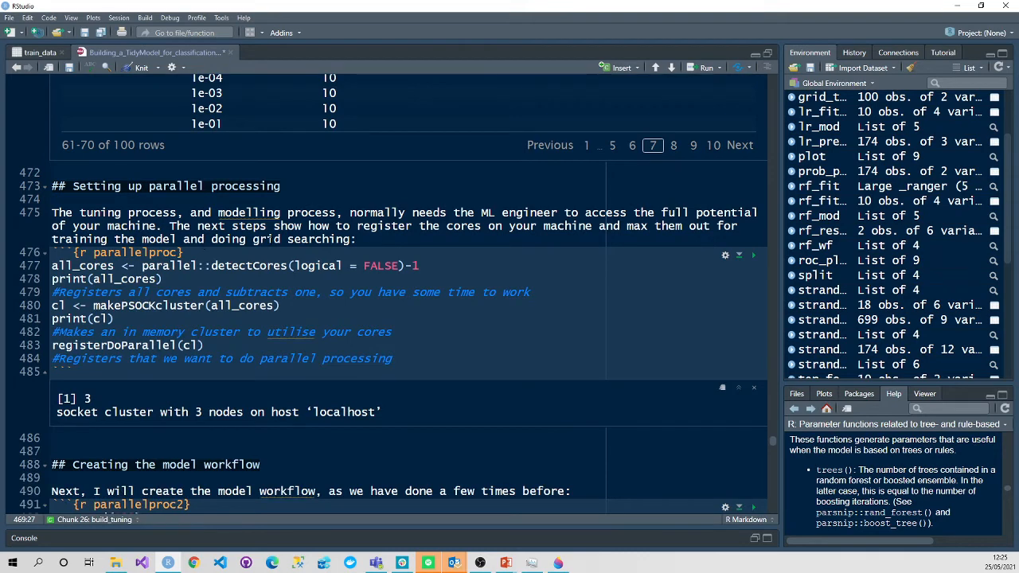
# Run the detectCores lines 477-478 on their own to count the available cores
pyautogui.moveTo(162, 265); pyautogui.dragTo(227, 265)
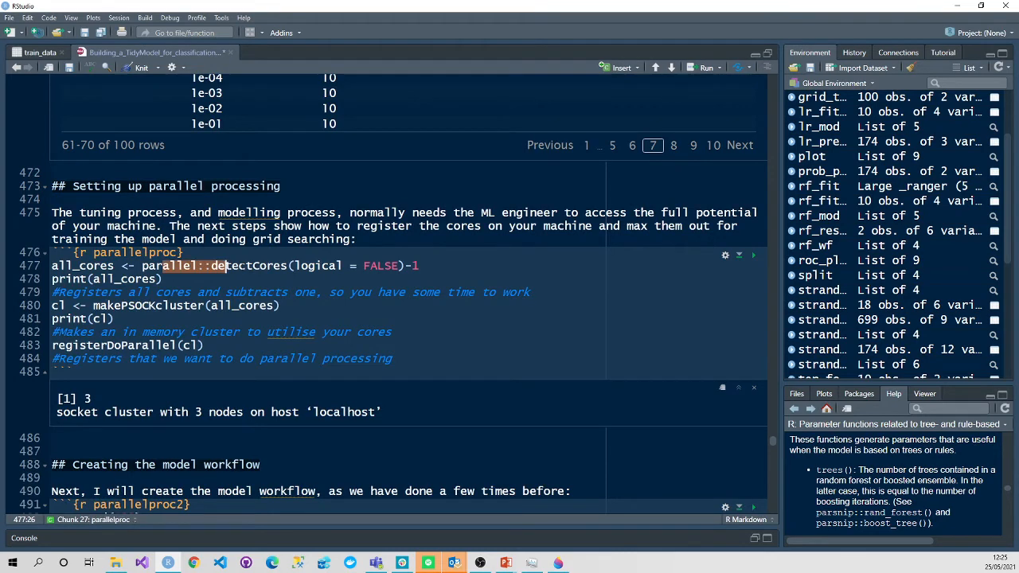
pyautogui.click(253, 265)
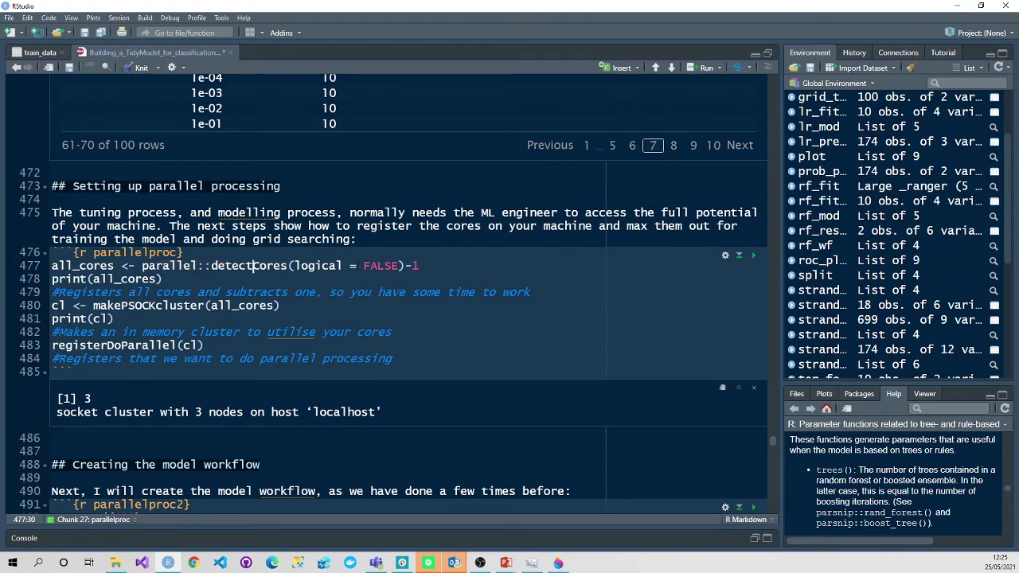
pyautogui.click(433, 265)
pyautogui.moveTo(163, 278); pyautogui.dragTo(51, 265)
pyautogui.hotkey('ctrl', 'Return')
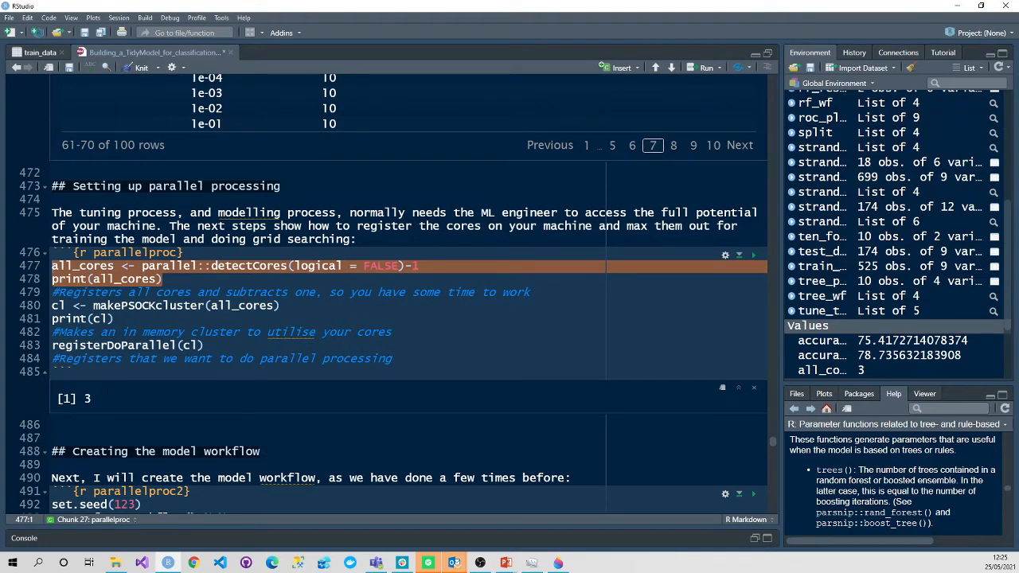
# Run the whole parallelproc chunk to register the 3-node socket cluster, then save the notebook
pyautogui.click(398, 305)
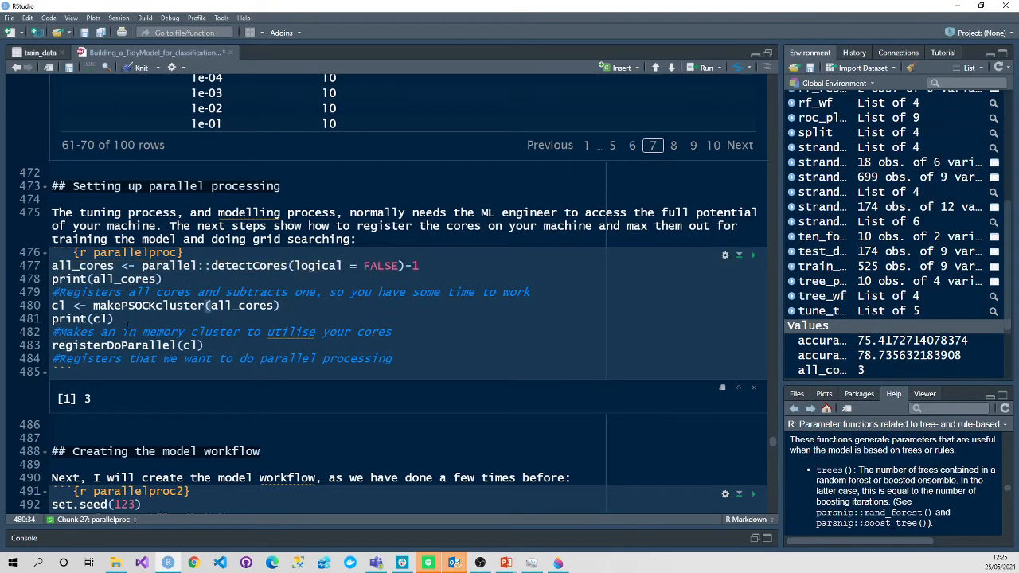
pyautogui.moveTo(114, 318); pyautogui.dragTo(52, 305)
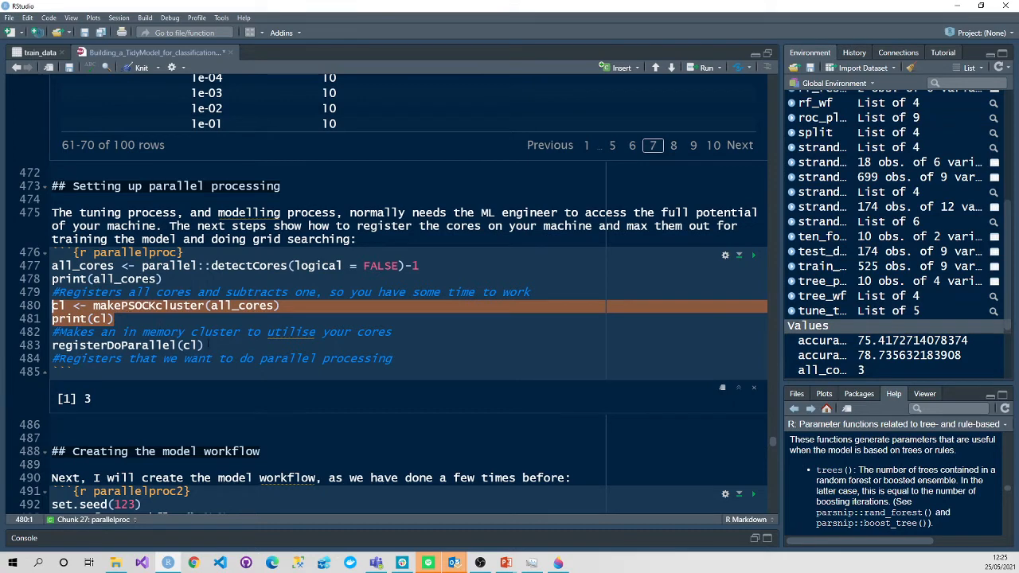
pyautogui.click(220, 346)
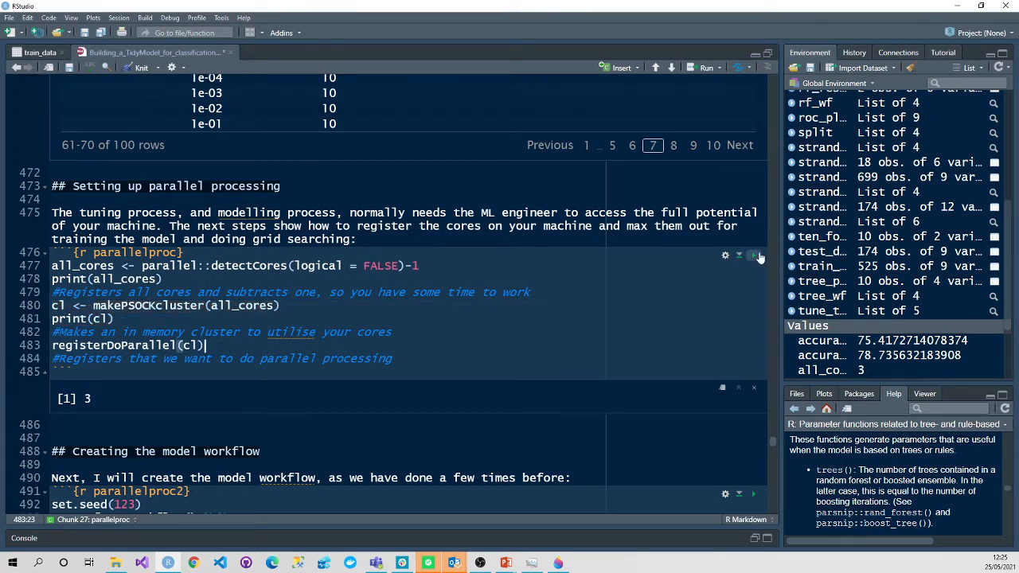
pyautogui.click(752, 255)
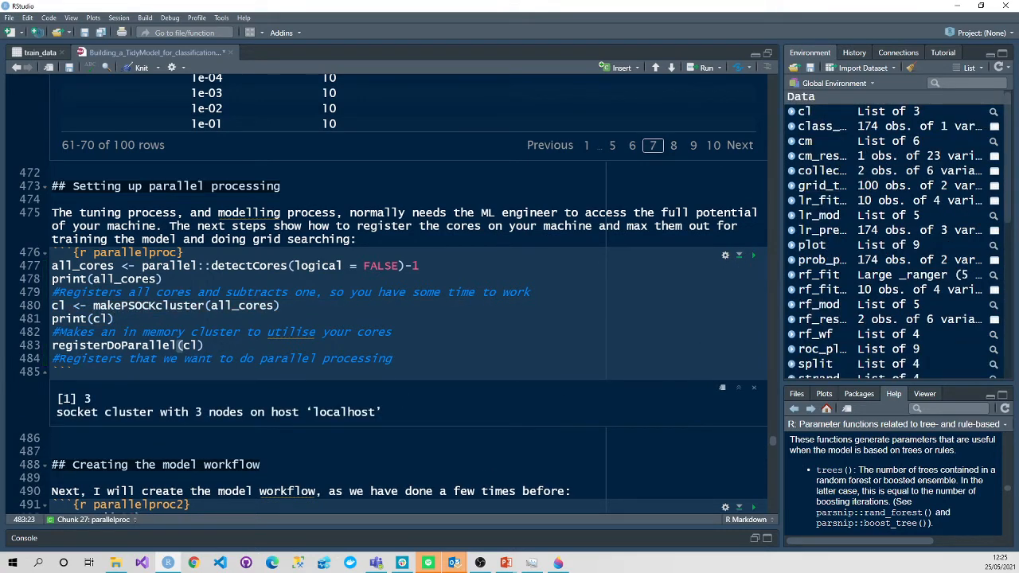
pyautogui.scroll(-3, 325, 363)
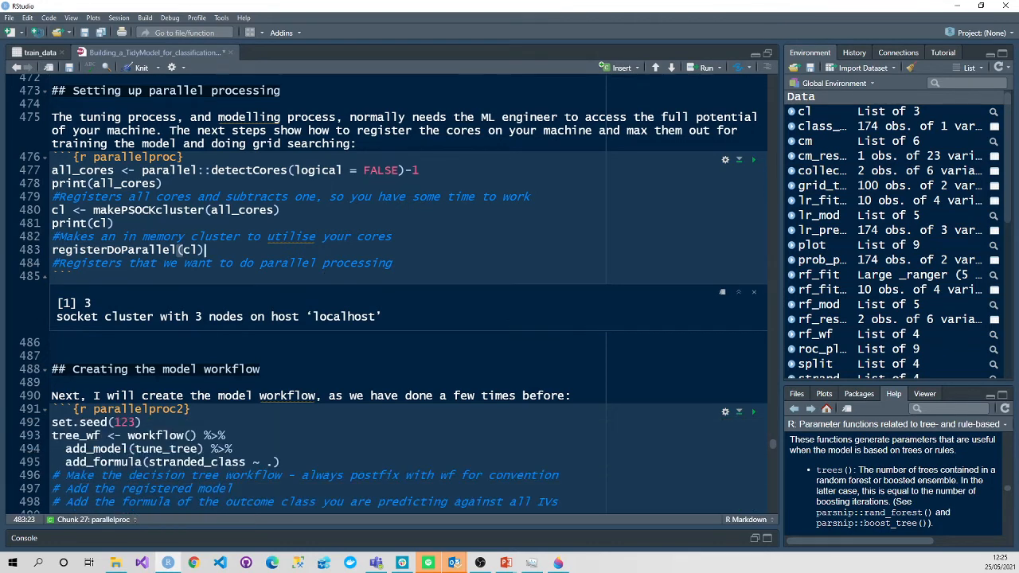
pyautogui.scroll(-2, 325, 363)
pyautogui.scroll(-3, 325, 363)
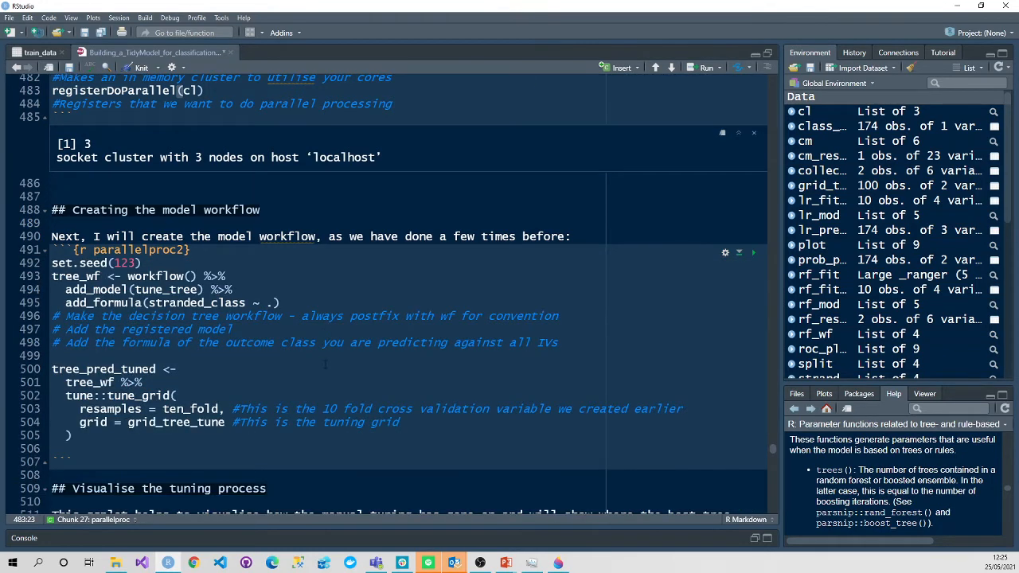
pyautogui.scroll(-3, 334, 393)
pyautogui.scroll(-1, 334, 392)
pyautogui.scroll(2, 334, 393)
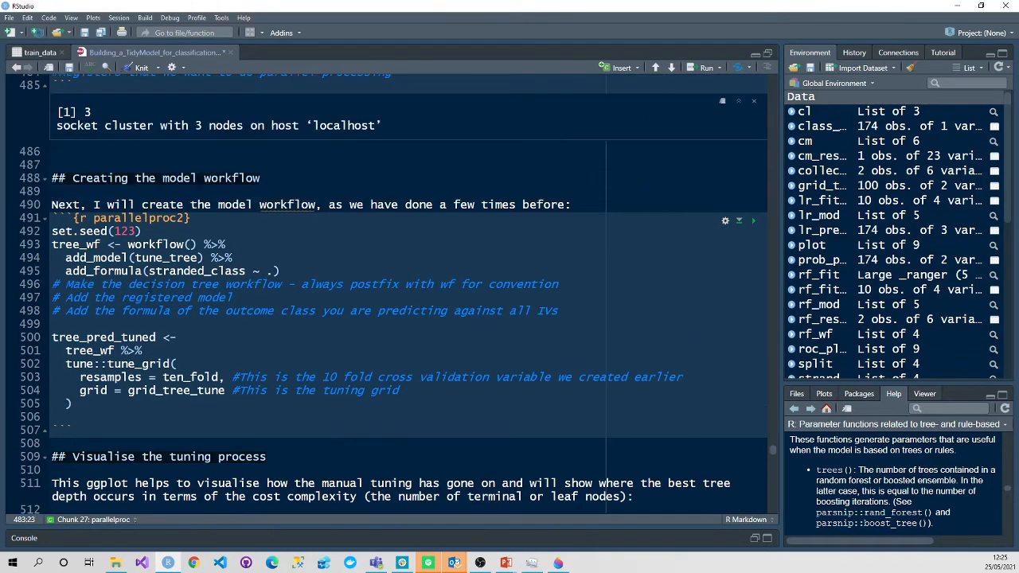
pyautogui.click(72, 70)
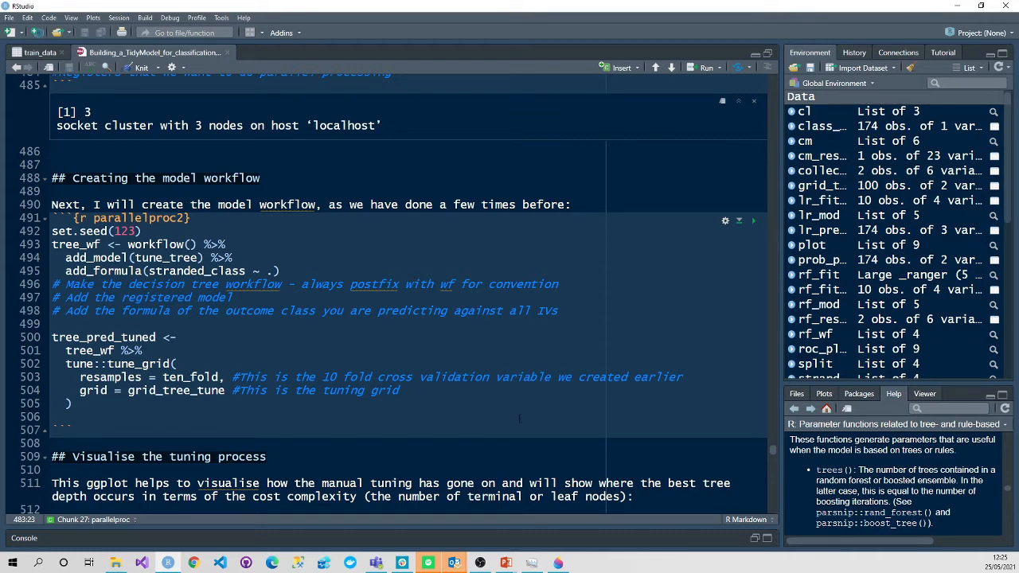
pyautogui.scroll(-2, 499, 376)
pyautogui.scroll(-3, 505, 334)
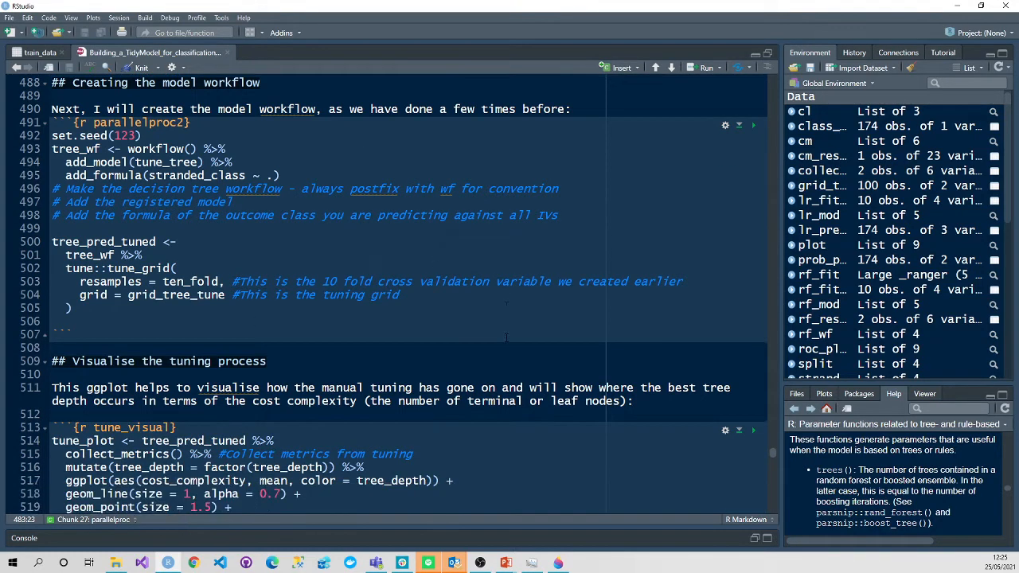
pyautogui.scroll(-3, 505, 333)
pyautogui.scroll(3, 506, 333)
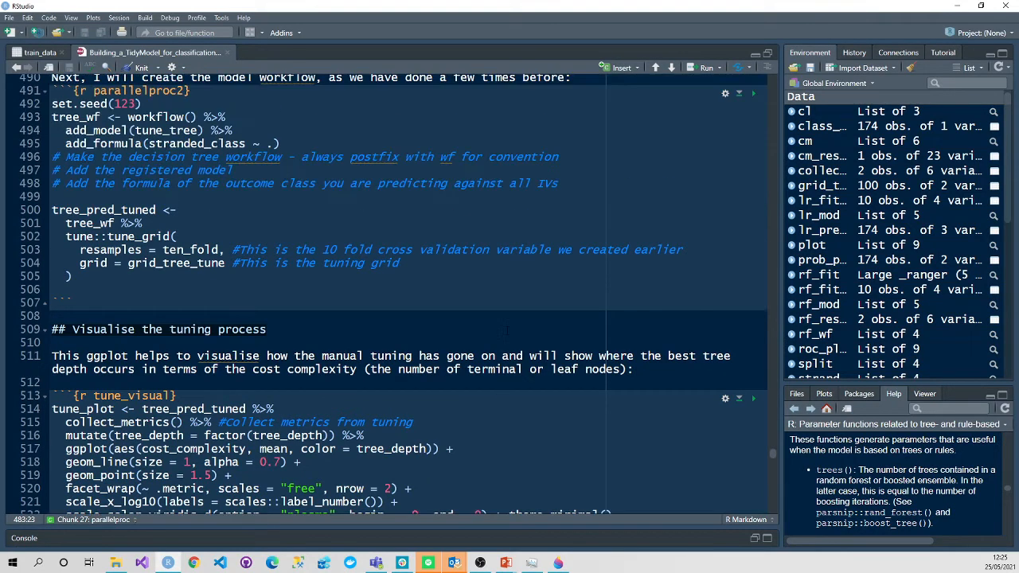
pyautogui.scroll(1, 505, 334)
pyautogui.scroll(1, 463, 334)
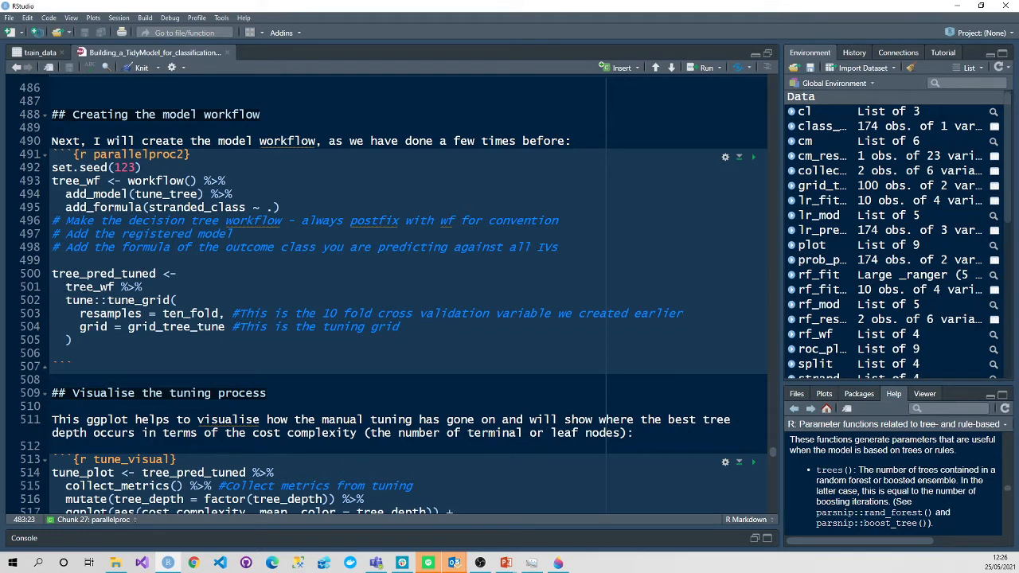
pyautogui.moveTo(65, 287); pyautogui.dragTo(88, 287)
pyautogui.click(105, 300)
pyautogui.moveTo(105, 300); pyautogui.dragTo(172, 300)
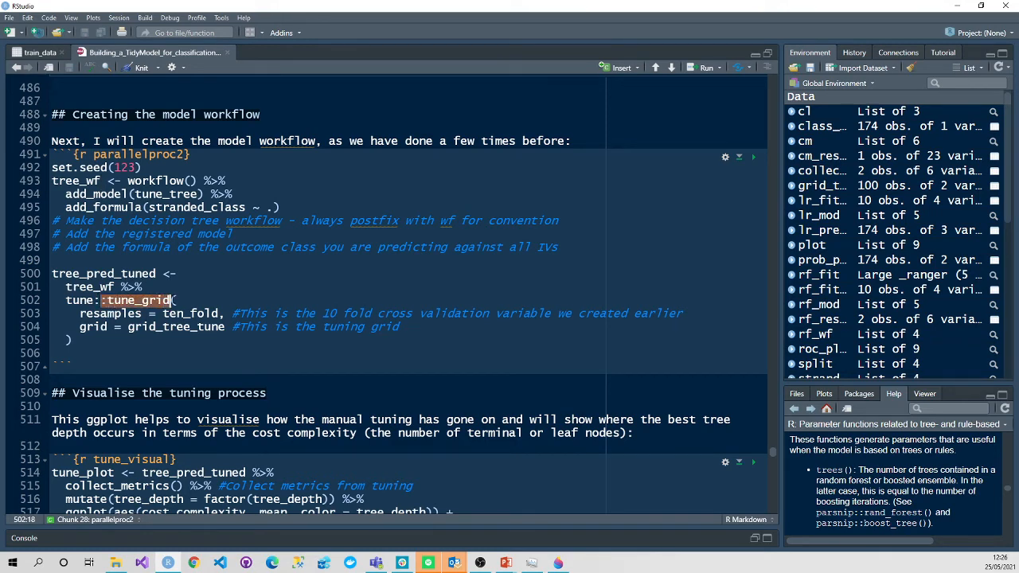
pyautogui.click(176, 300)
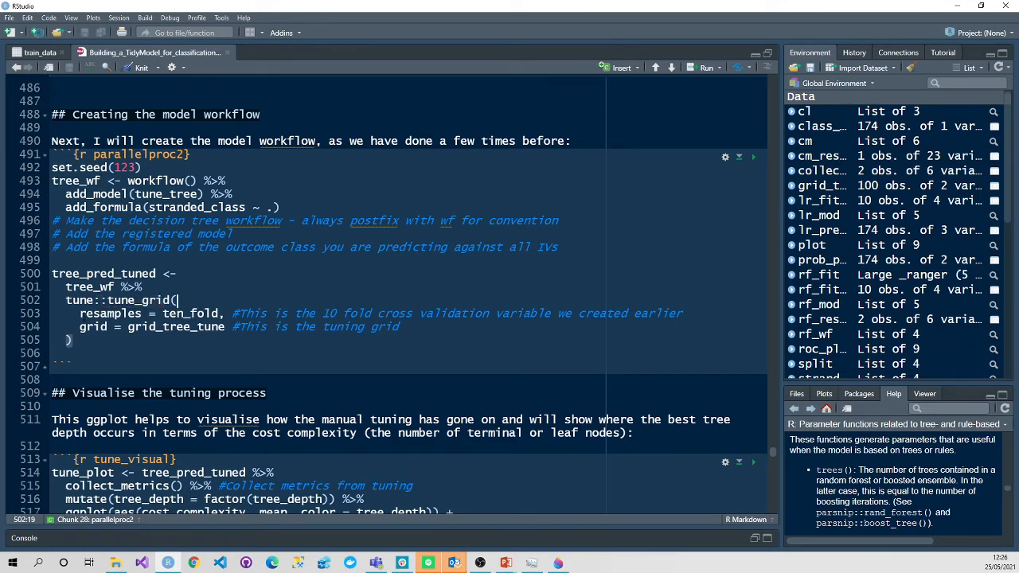
pyautogui.moveTo(92, 312); pyautogui.dragTo(206, 313)
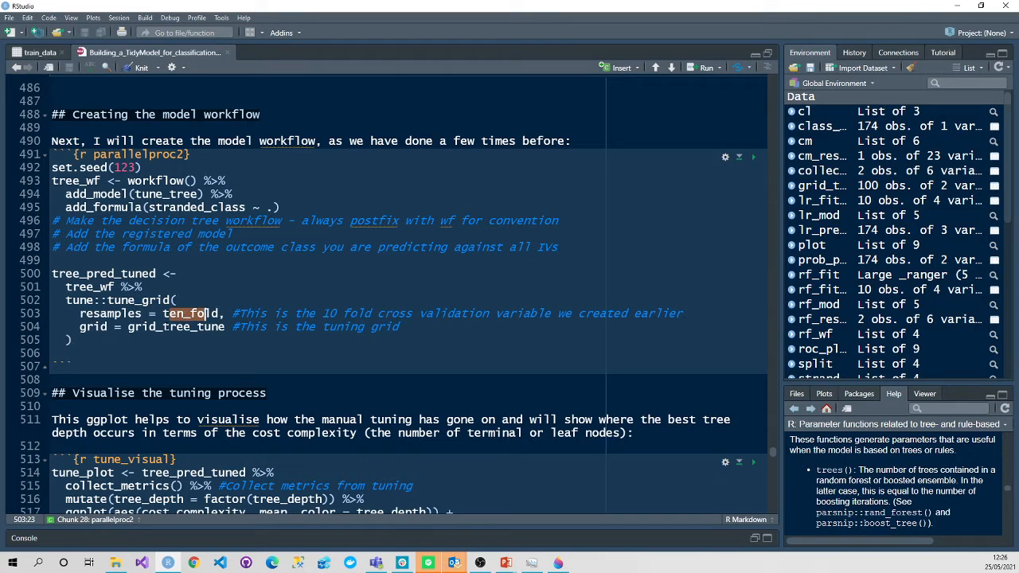
pyautogui.moveTo(127, 326); pyautogui.dragTo(227, 326)
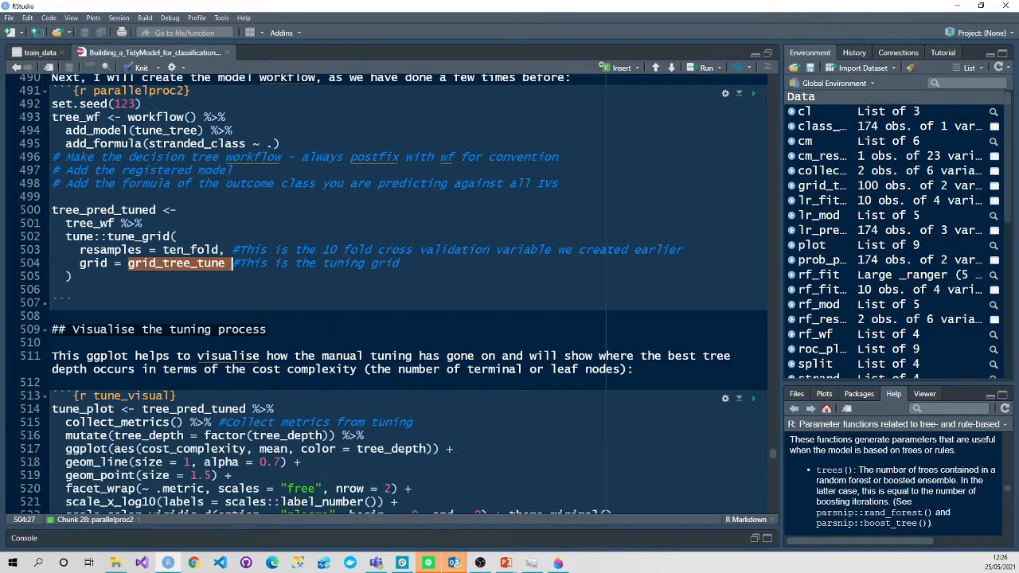
pyautogui.scroll(-3, 329, 340)
pyautogui.scroll(-2, 328, 341)
# Run the tune_visual chunk and show the accuracy and roc_auc plot across tree depths
pyautogui.click(752, 272)
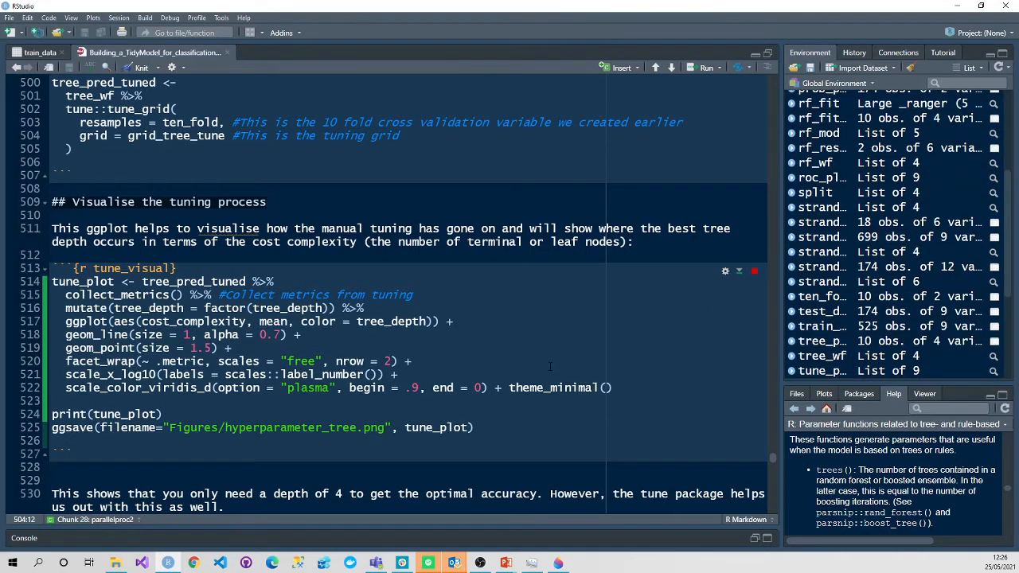
pyautogui.scroll(-3, 408, 340)
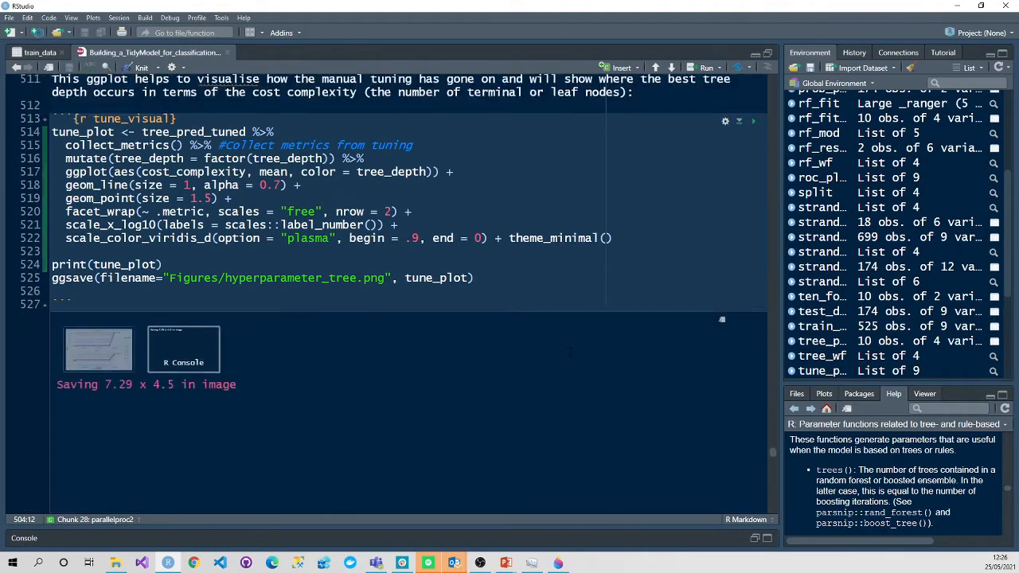
pyautogui.click(99, 350)
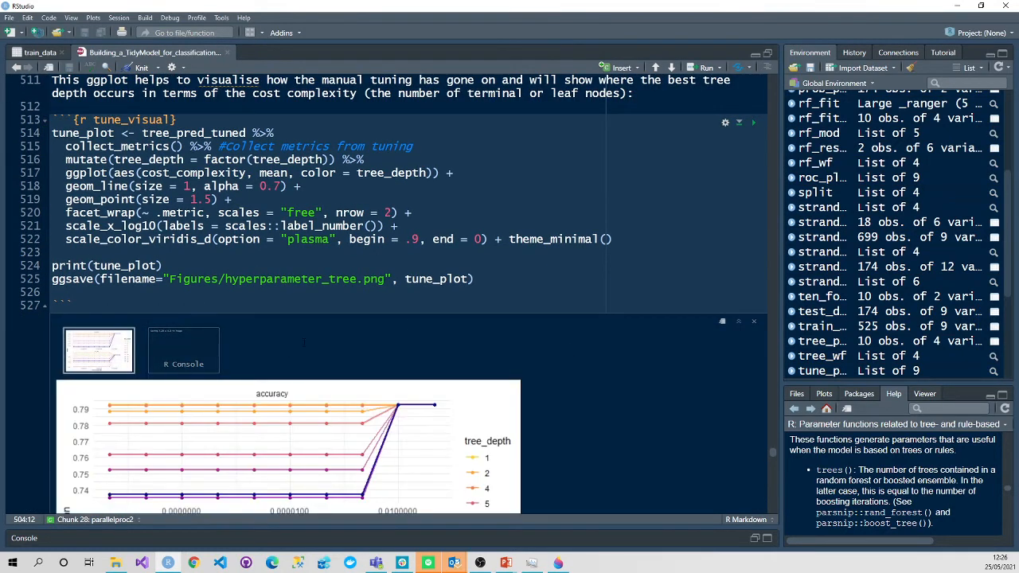
pyautogui.scroll(-4, 442, 298)
pyautogui.scroll(-2, 442, 298)
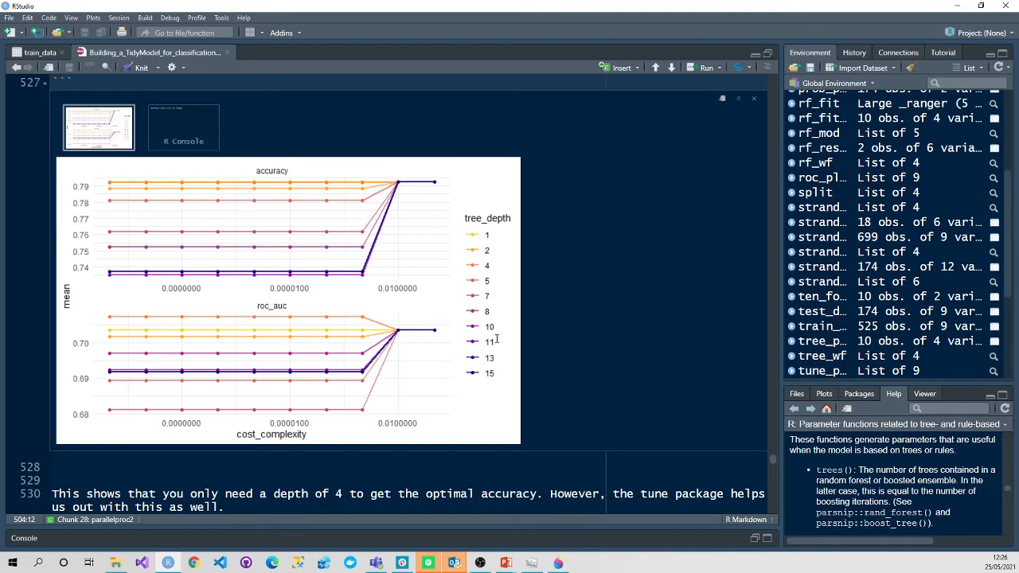
pyautogui.scroll(-2, 509, 318)
pyautogui.scroll(2, 509, 319)
pyautogui.scroll(-3, 528, 274)
pyautogui.scroll(-2, 528, 274)
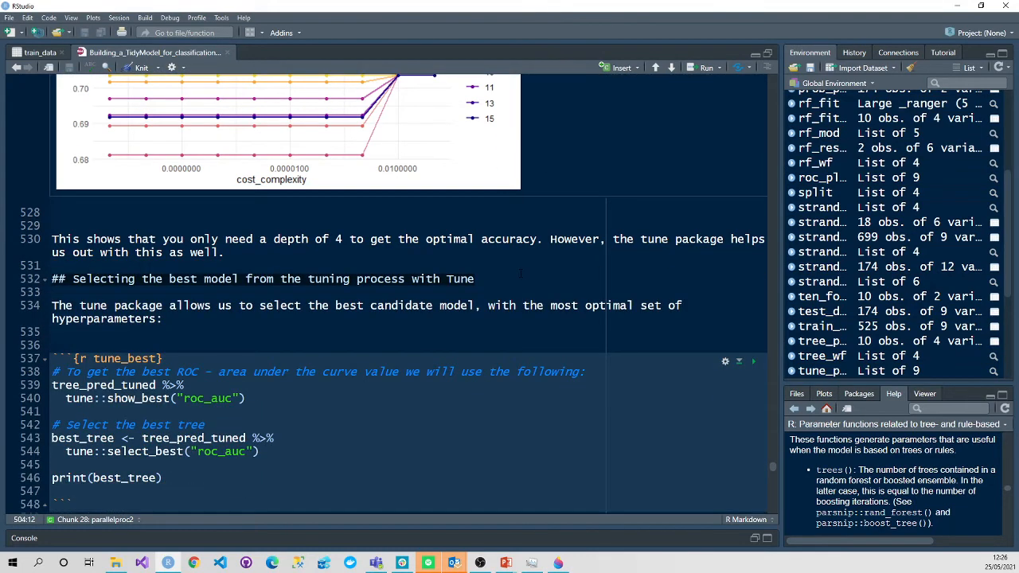
pyautogui.scroll(-3, 528, 274)
pyautogui.scroll(4, 503, 264)
pyautogui.scroll(-3, 503, 264)
pyautogui.scroll(-3, 503, 264)
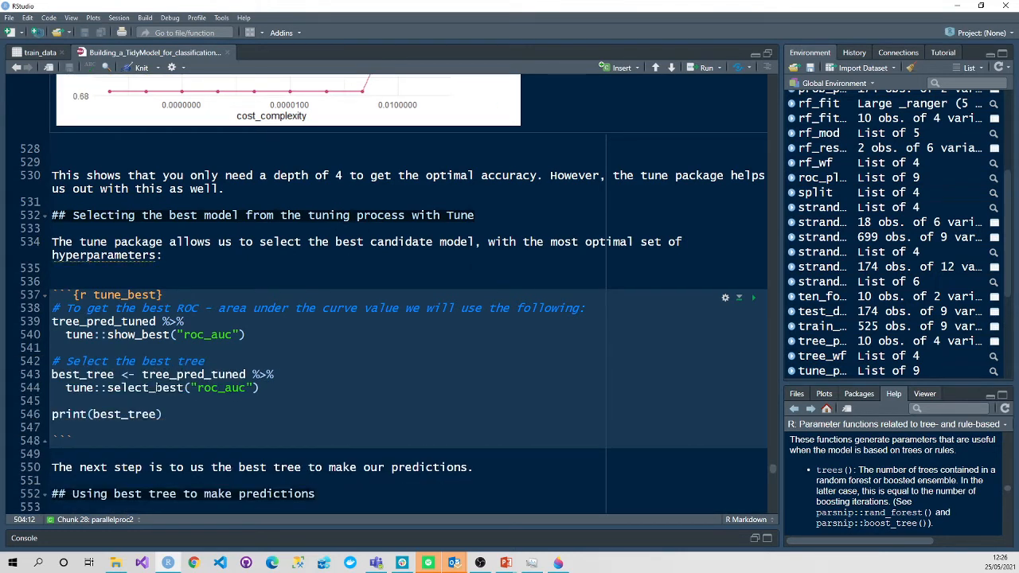
# Run the tune_best chunk and view the five best roc_auc results from show_best
pyautogui.moveTo(207, 334); pyautogui.dragTo(239, 334)
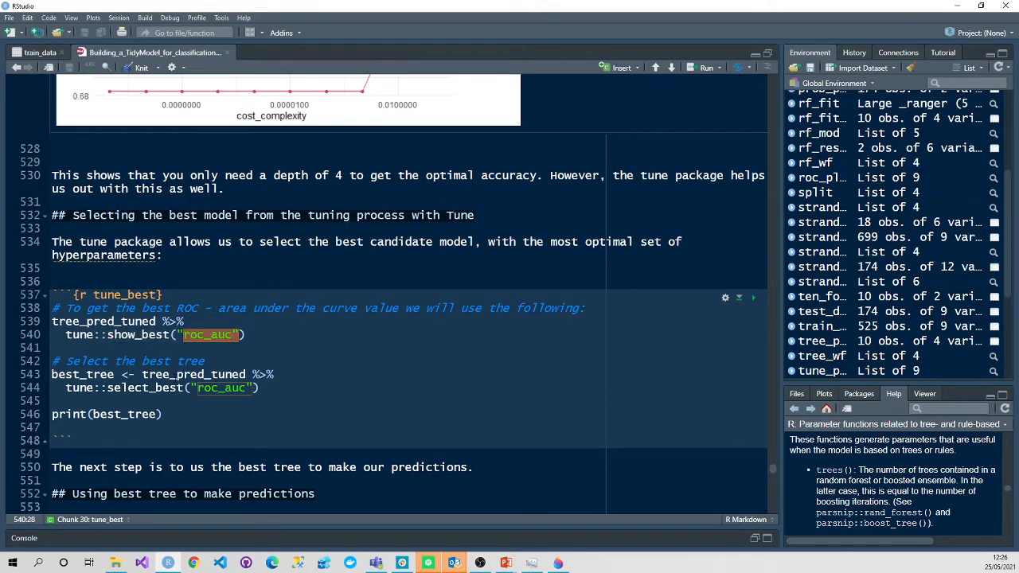
pyautogui.moveTo(208, 374); pyautogui.dragTo(239, 374)
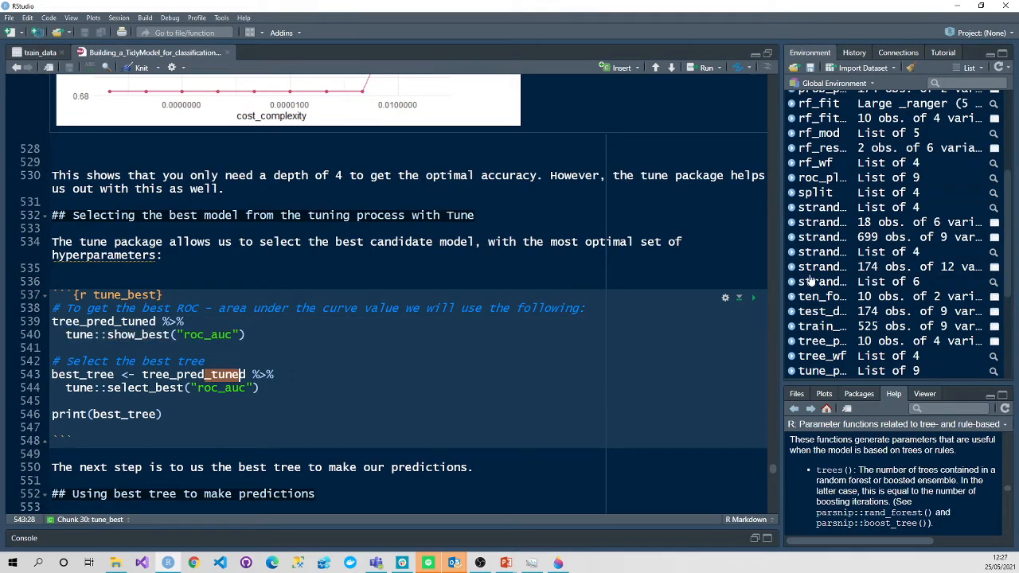
pyautogui.click(754, 298)
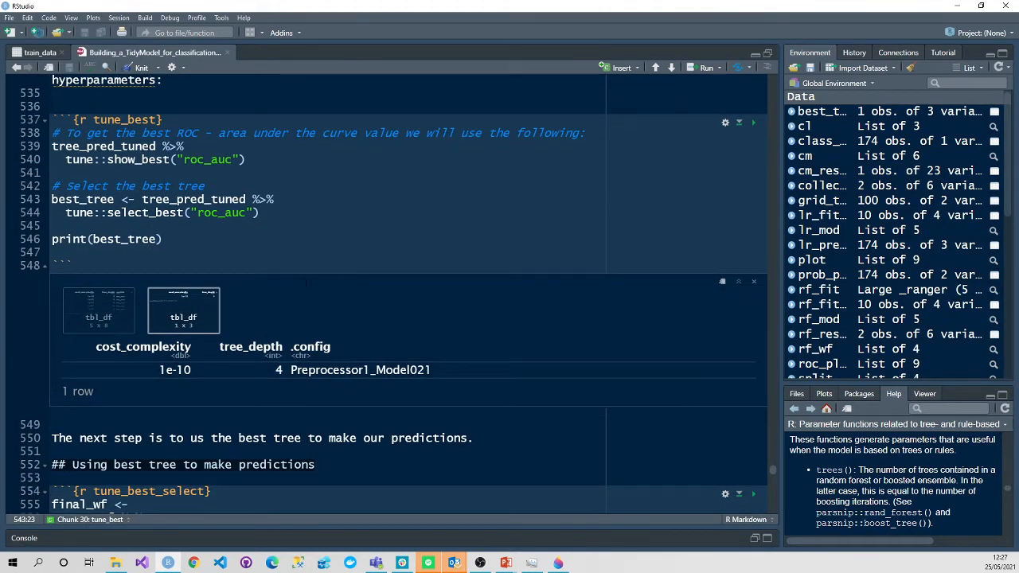
pyautogui.click(112, 313)
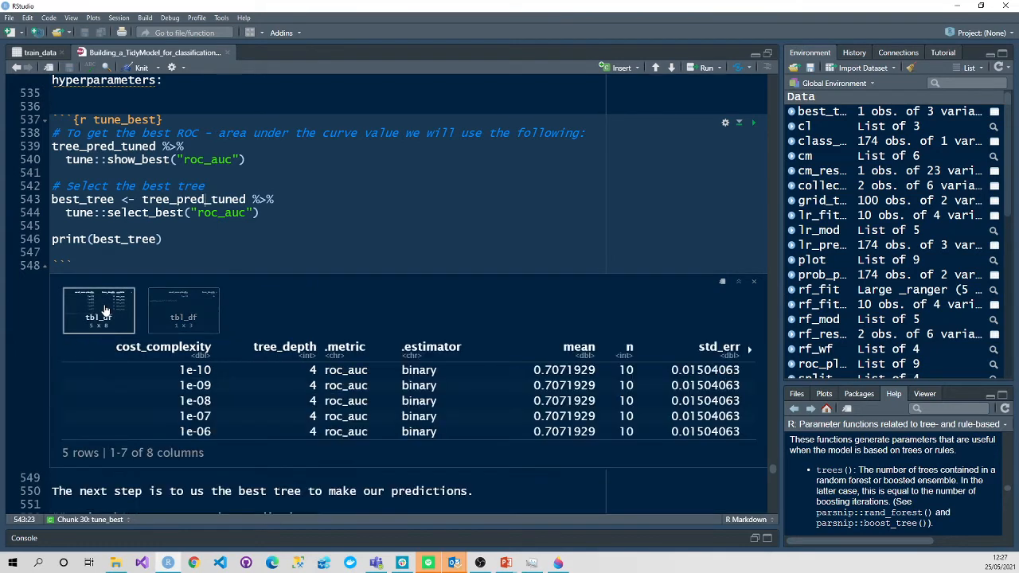
# Inspect the select_best output: cost_complexity 1e-10, tree_depth 4, switching between both result tables
pyautogui.click(185, 317)
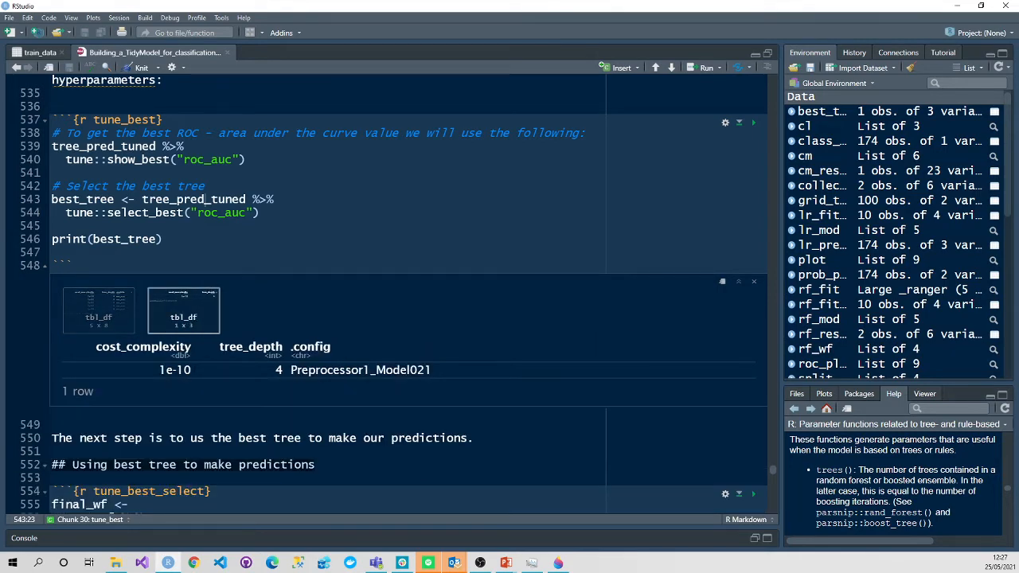
pyautogui.moveTo(192, 369); pyautogui.dragTo(160, 369)
pyautogui.moveTo(284, 369); pyautogui.dragTo(274, 369)
pyautogui.click(96, 265)
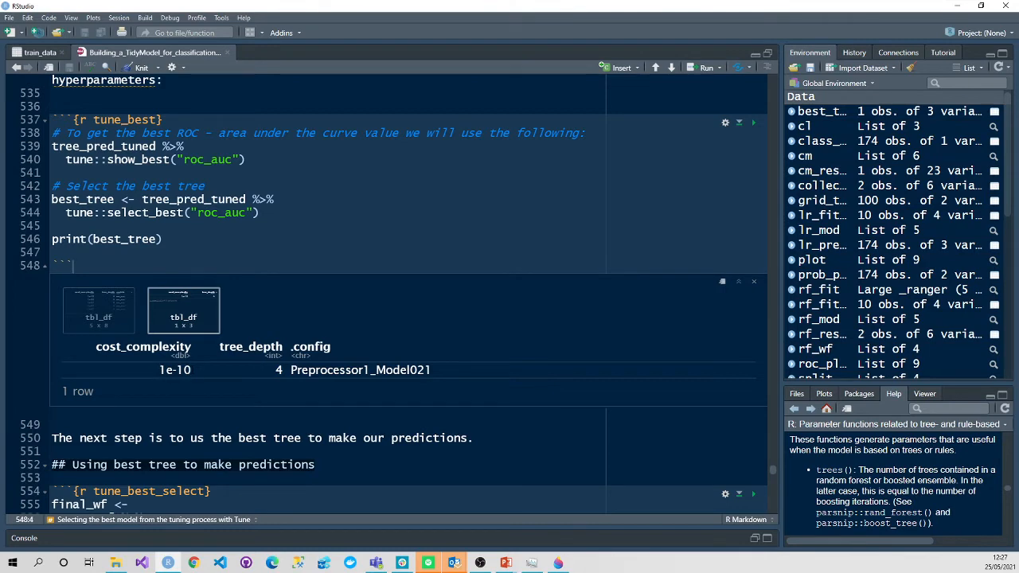
pyautogui.moveTo(192, 369); pyautogui.dragTo(160, 369)
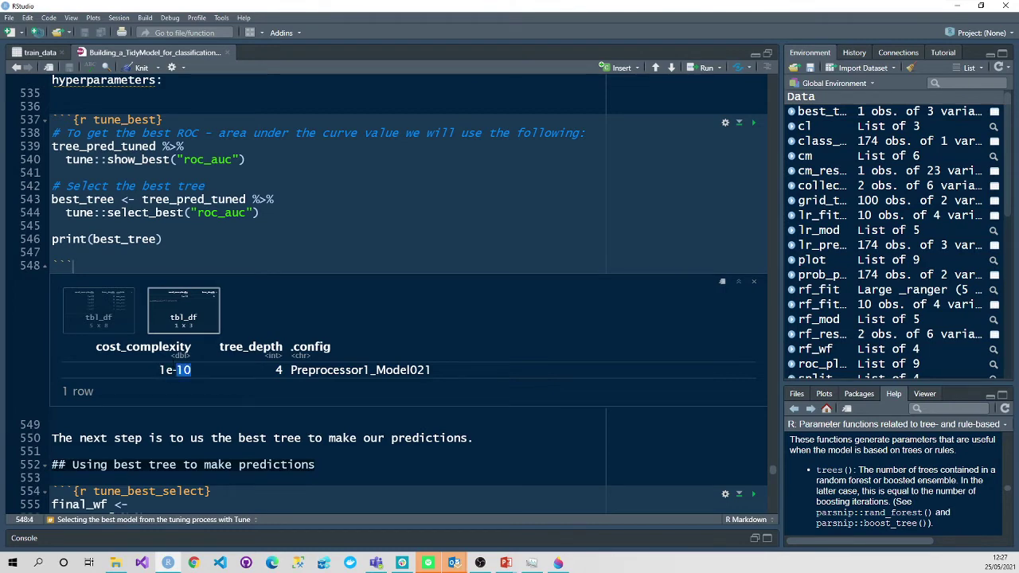
pyautogui.click(99, 312)
pyautogui.click(206, 312)
# Change the metric in show_best and select_best from roc_auc to accuracy
pyautogui.click(242, 160)
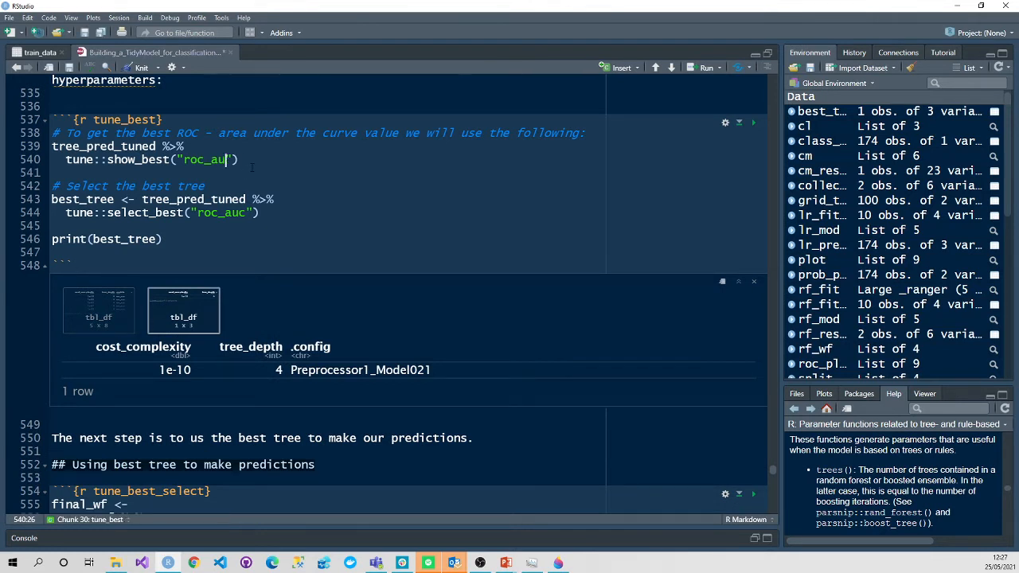
pyautogui.press('BackSpace')
pyautogui.press('BackSpace')
pyautogui.press('BackSpace')
pyautogui.press('BackSpace')
pyautogui.press('BackSpace')
pyautogui.write('accur')
pyautogui.write('acy')
pyautogui.click(248, 212)
pyautogui.press('BackSpace')
pyautogui.press('BackSpace')
pyautogui.press('BackSpace')
pyautogui.press('BackSpace')
pyautogui.write('accuracy')
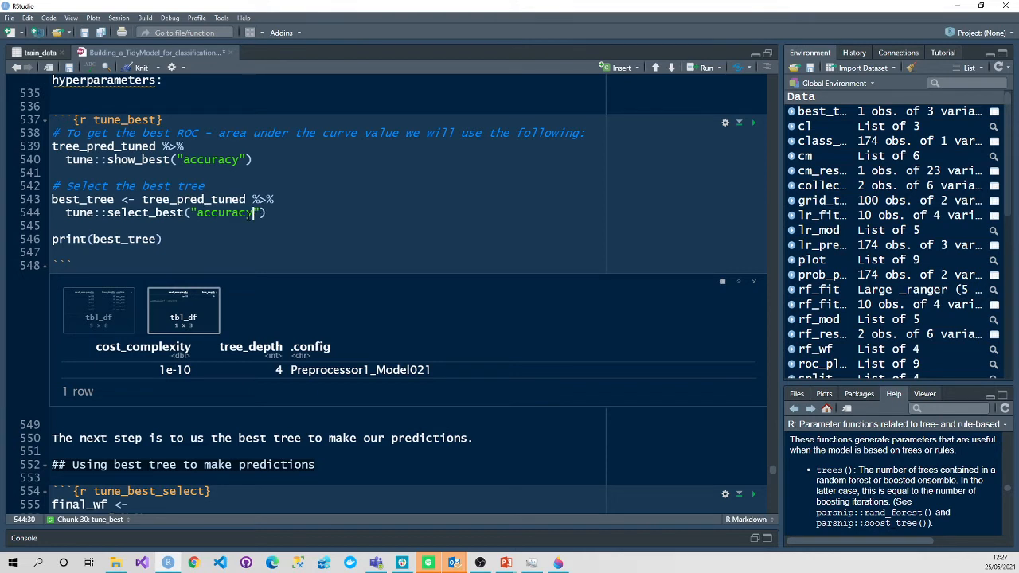
# Rerun tune_best so the accuracy-ranked best tree has depth 1, viewing both output tables
pyautogui.click(753, 121)
pyautogui.click(99, 316)
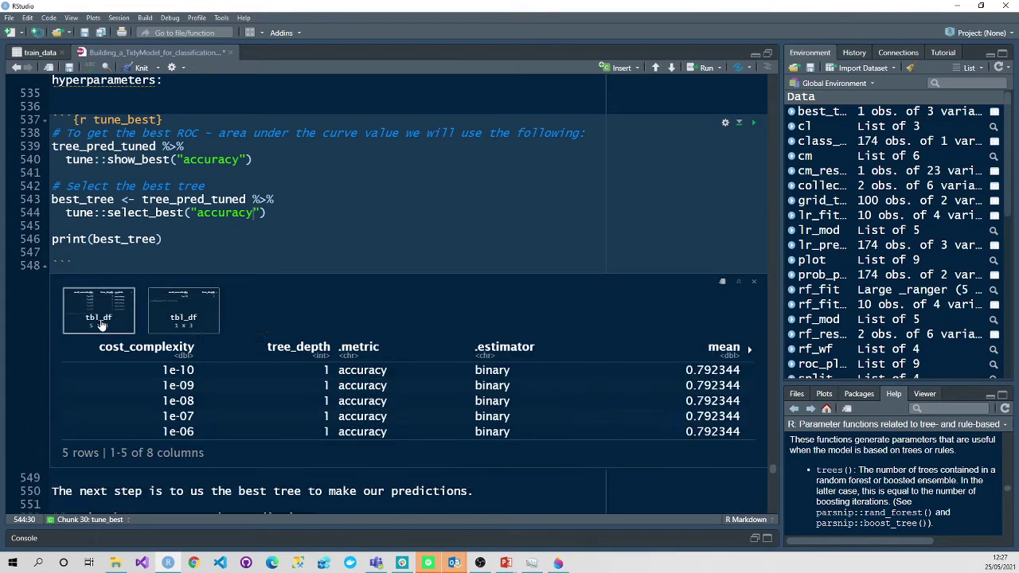
pyautogui.click(179, 309)
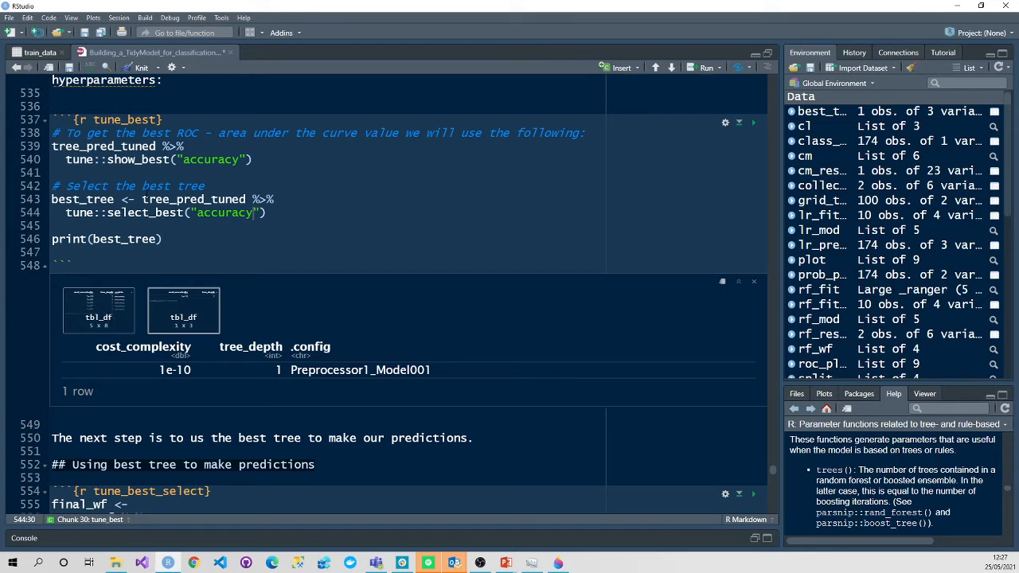
# Restore roc_auc as the metric on lines 540 and 544 and rerun tune_best, selecting the depth-4 tree again
pyautogui.moveTo(239, 160); pyautogui.dragTo(183, 159)
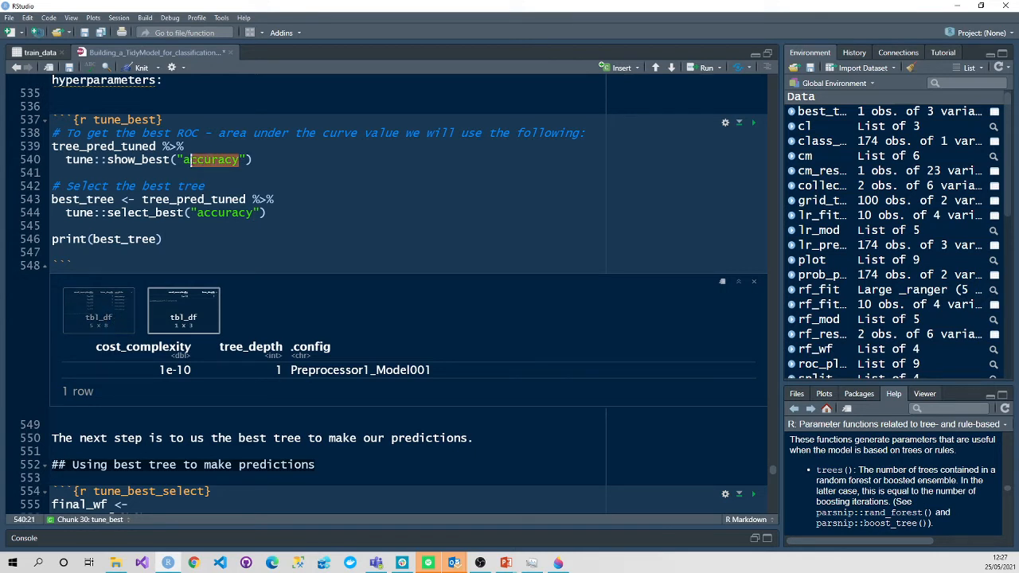
pyautogui.write('roc')
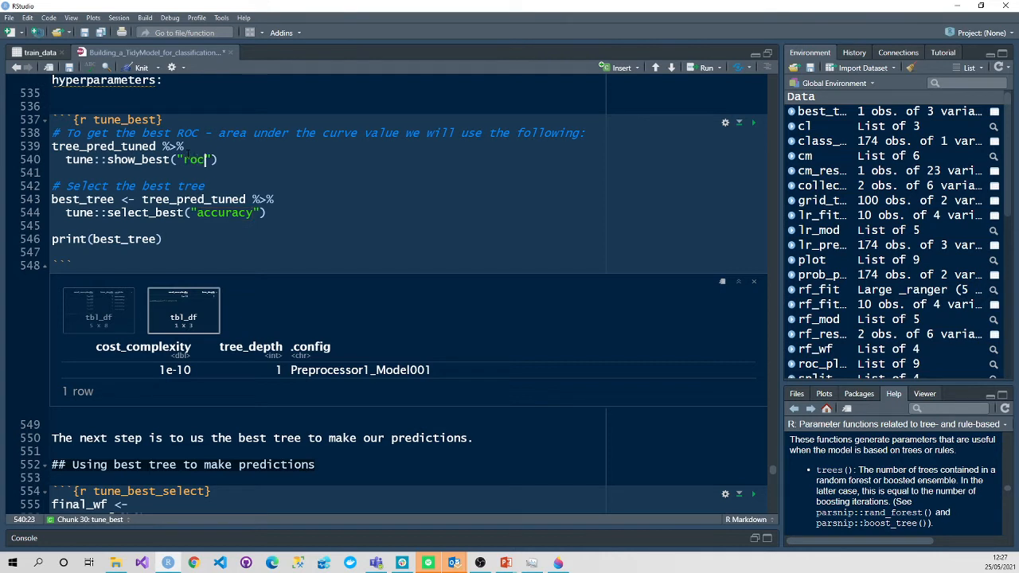
pyautogui.write('_auc')
pyautogui.moveTo(253, 213); pyautogui.dragTo(197, 213)
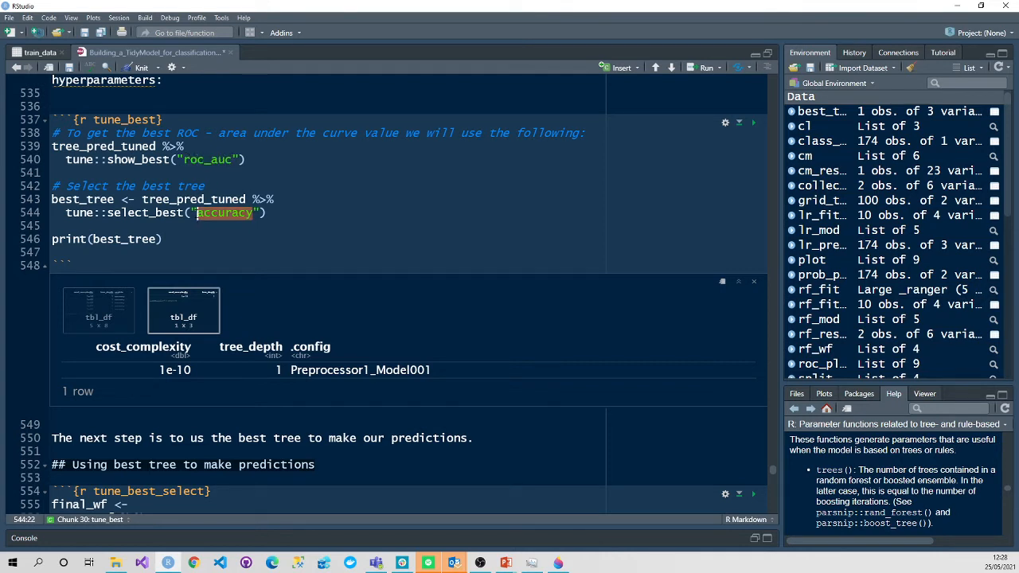
pyautogui.write('roc_auc')
pyautogui.click(749, 124)
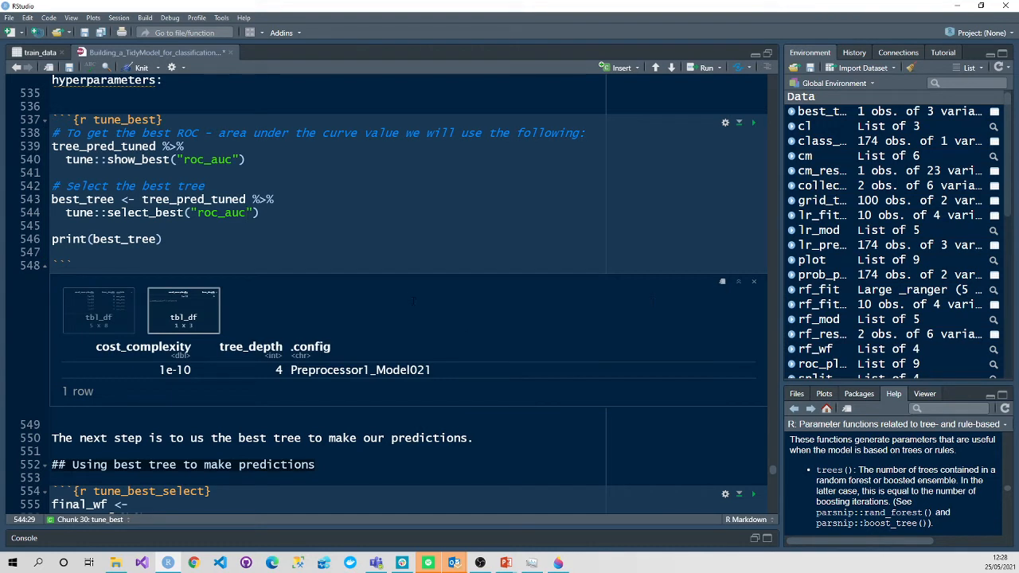
pyautogui.scroll(-1, 274, 234)
pyautogui.scroll(-1, 274, 235)
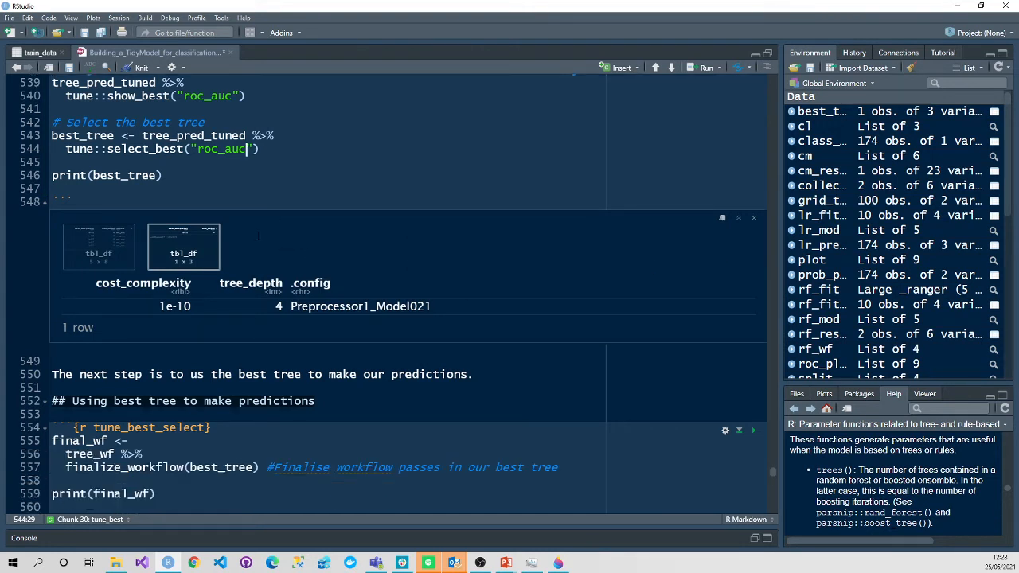
pyautogui.scroll(-2, 386, 288)
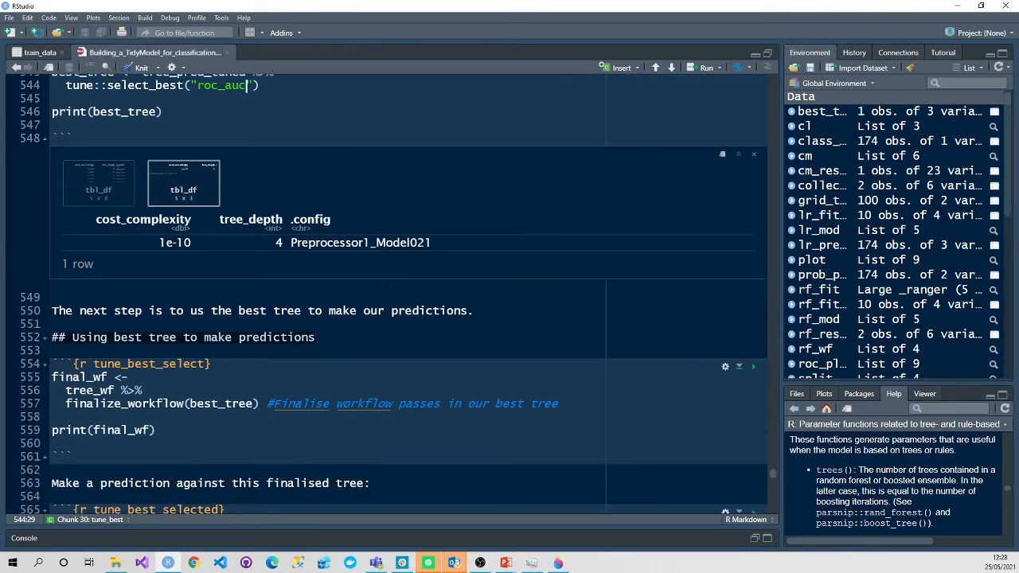
pyautogui.scroll(-3, 386, 288)
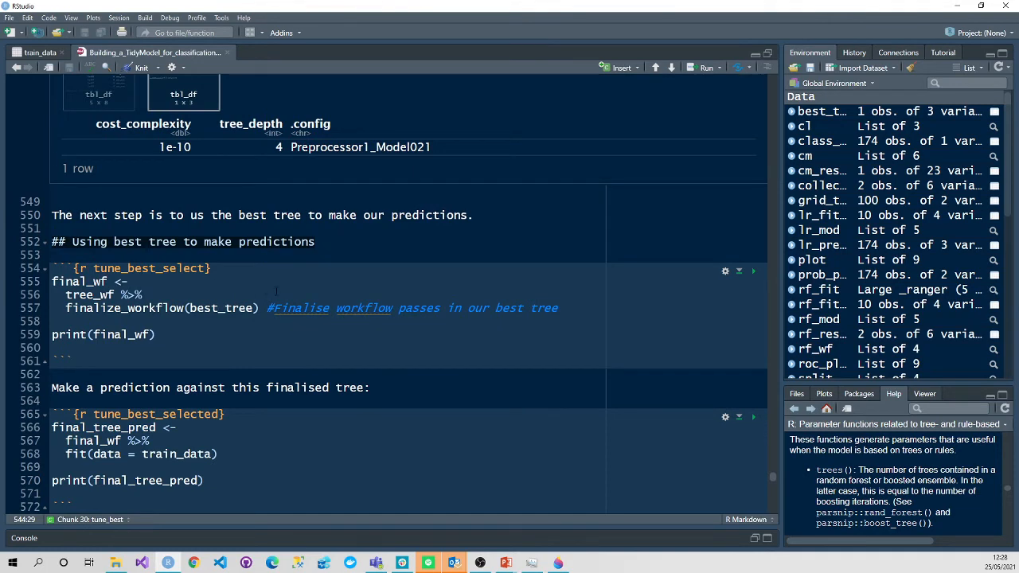
# Run the tune_best_select chunk, finalising final_wf with cost_complexity 1e-10, depth 4 and the rpart engine
pyautogui.click(276, 285)
pyautogui.click(752, 271)
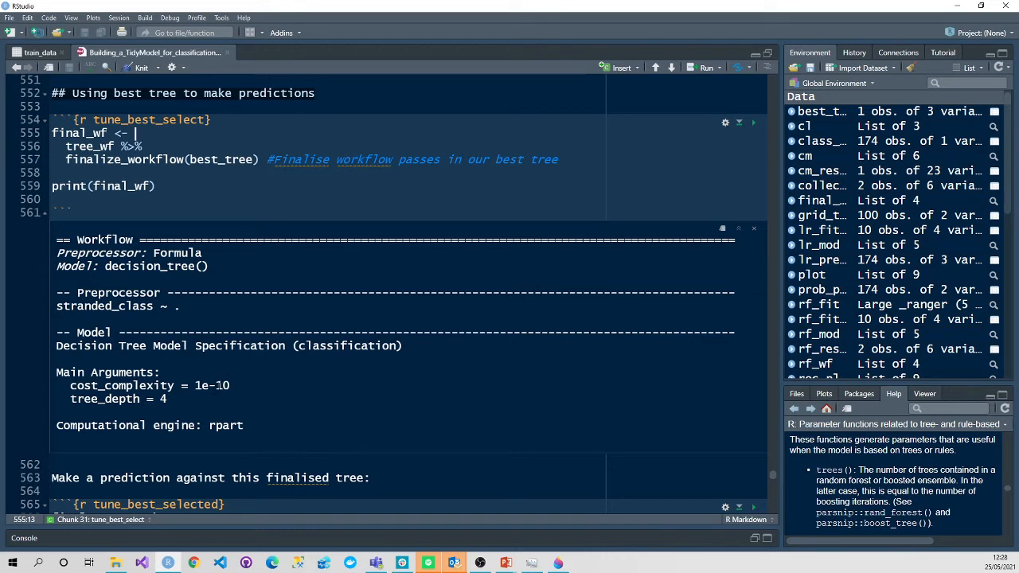
pyautogui.doubleClick(212, 385)
pyautogui.doubleClick(226, 425)
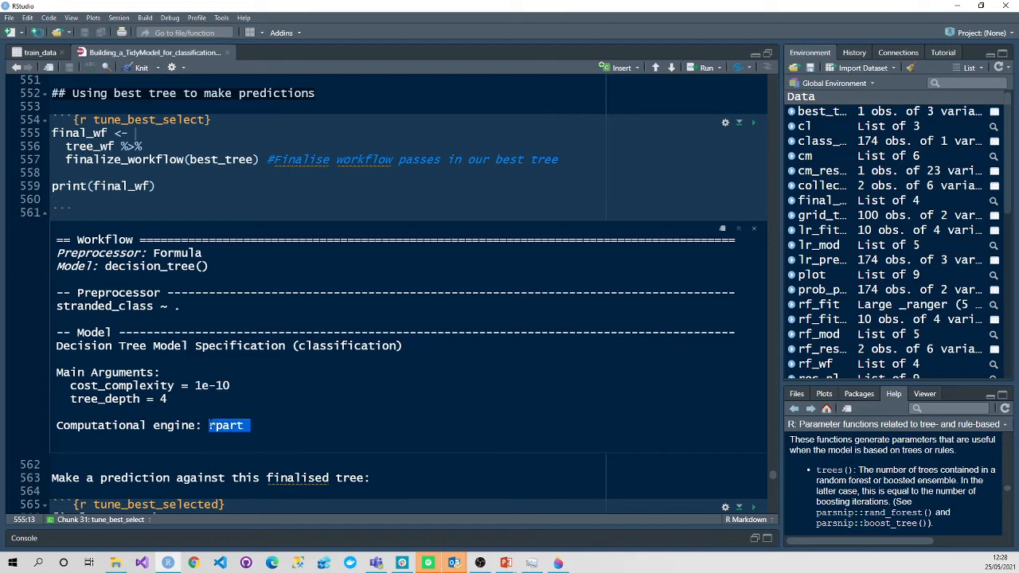
pyautogui.scroll(-2, 266, 374)
pyautogui.scroll(-4, 266, 374)
pyautogui.scroll(-3, 266, 374)
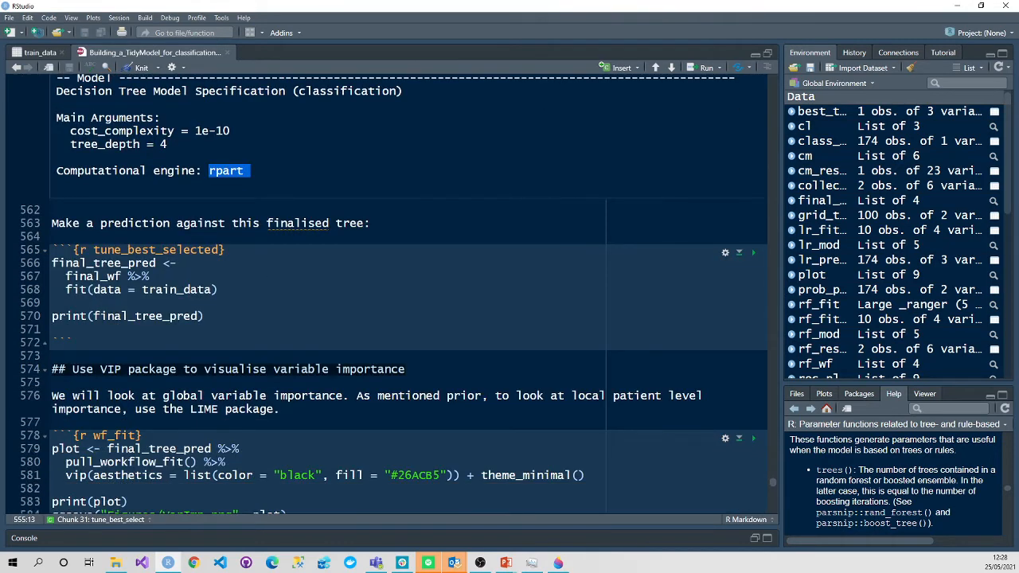
# Fit final_wf on train_data as final_tree_pred, printing the trained tree's node splits
pyautogui.click(753, 253)
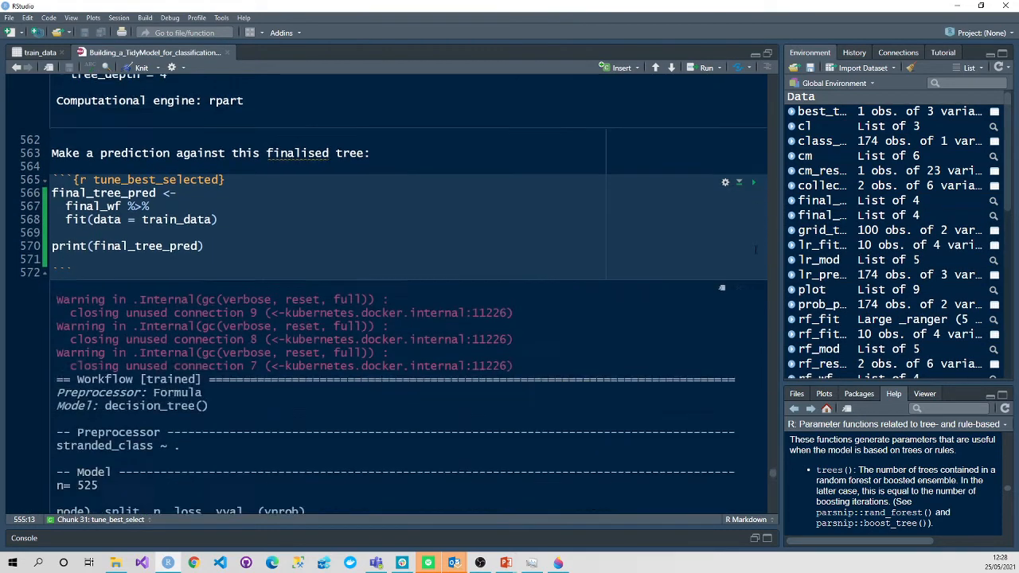
pyautogui.scroll(-1, 398, 318)
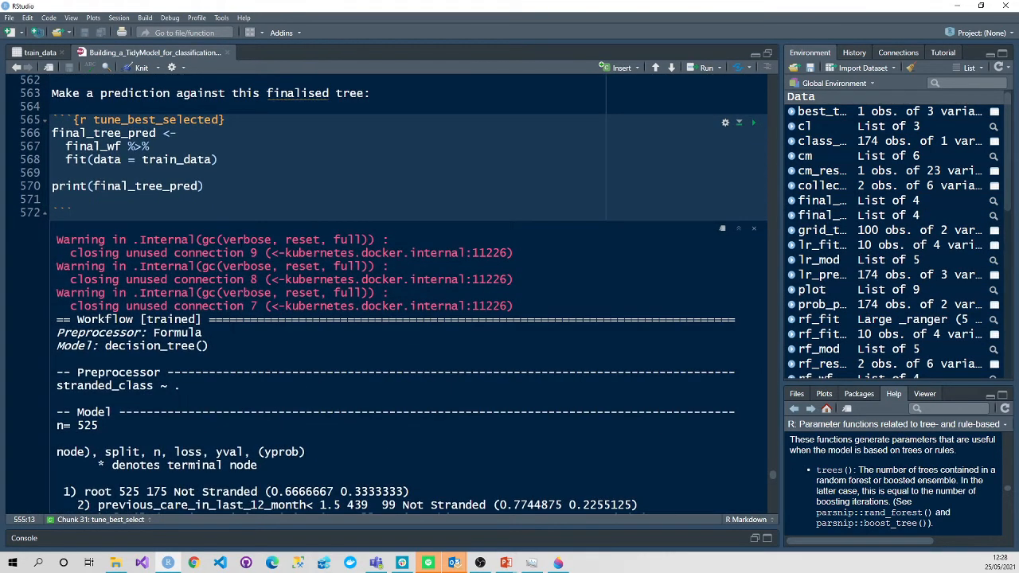
pyautogui.doubleClick(119, 119)
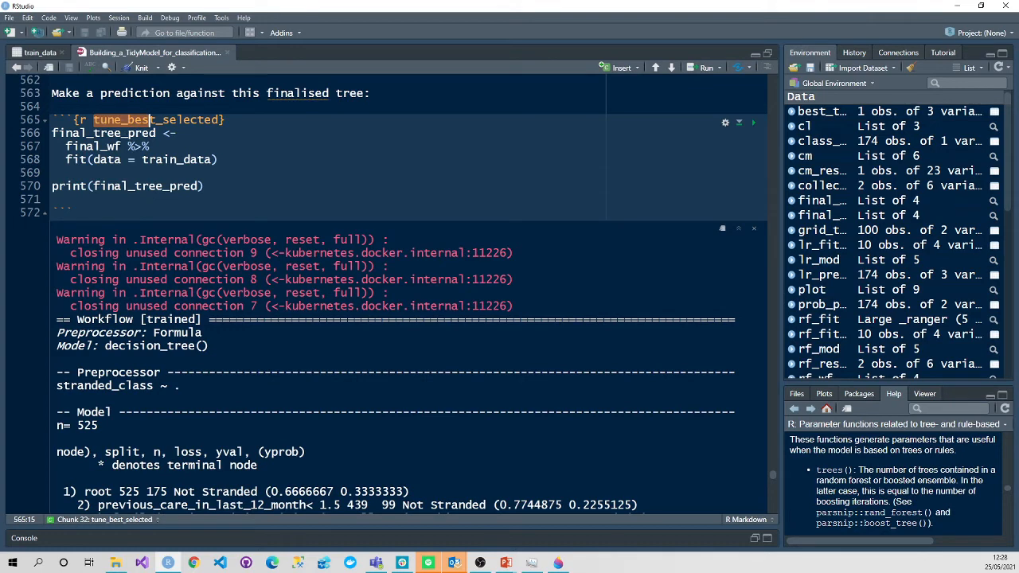
pyautogui.click(123, 147)
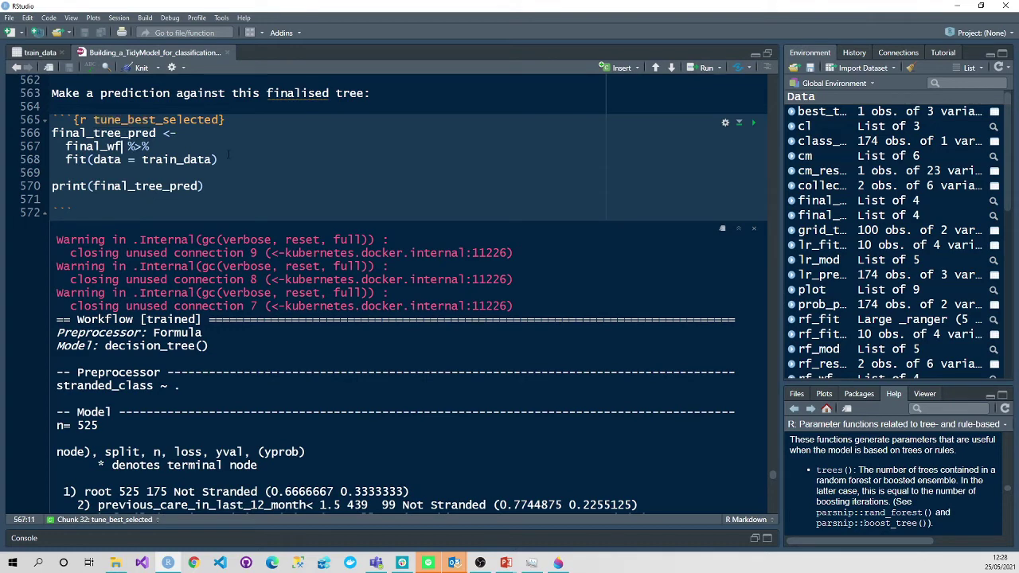
pyautogui.doubleClick(95, 146)
pyautogui.doubleClick(103, 133)
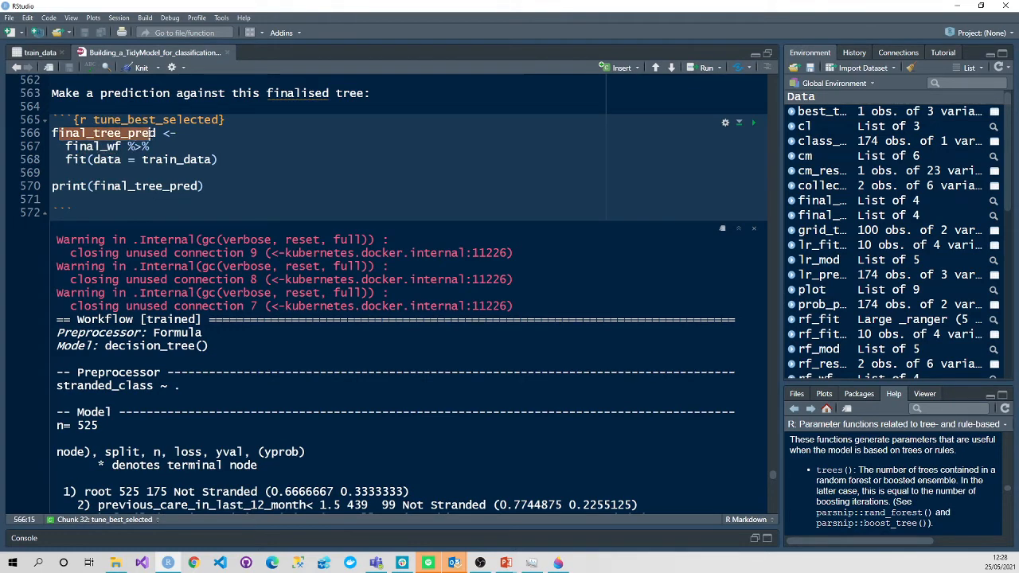
pyautogui.click(212, 136)
pyautogui.scroll(1, 277, 133)
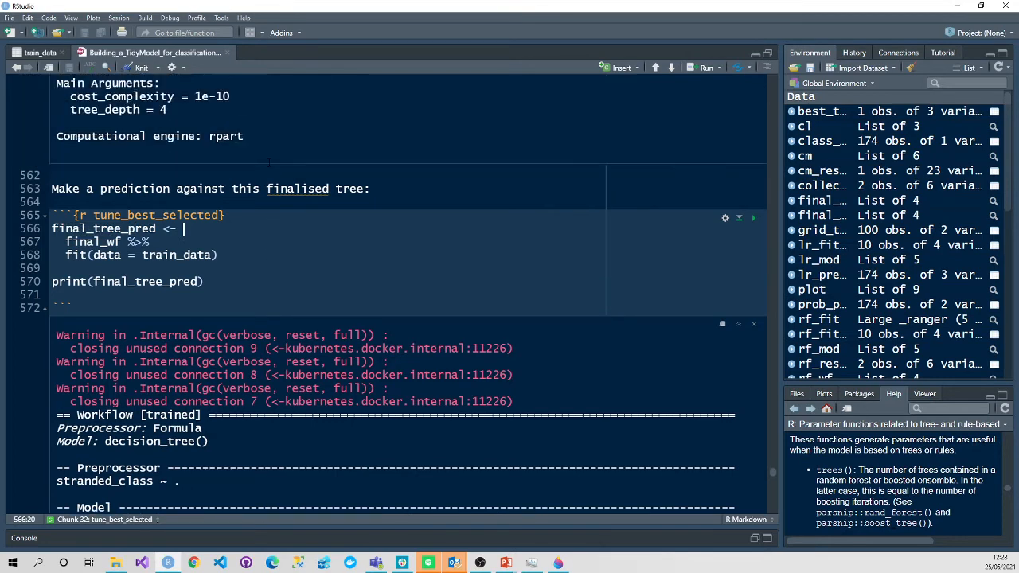
pyautogui.scroll(-5, 277, 239)
pyautogui.scroll(-5, 277, 238)
pyautogui.scroll(-3, 277, 239)
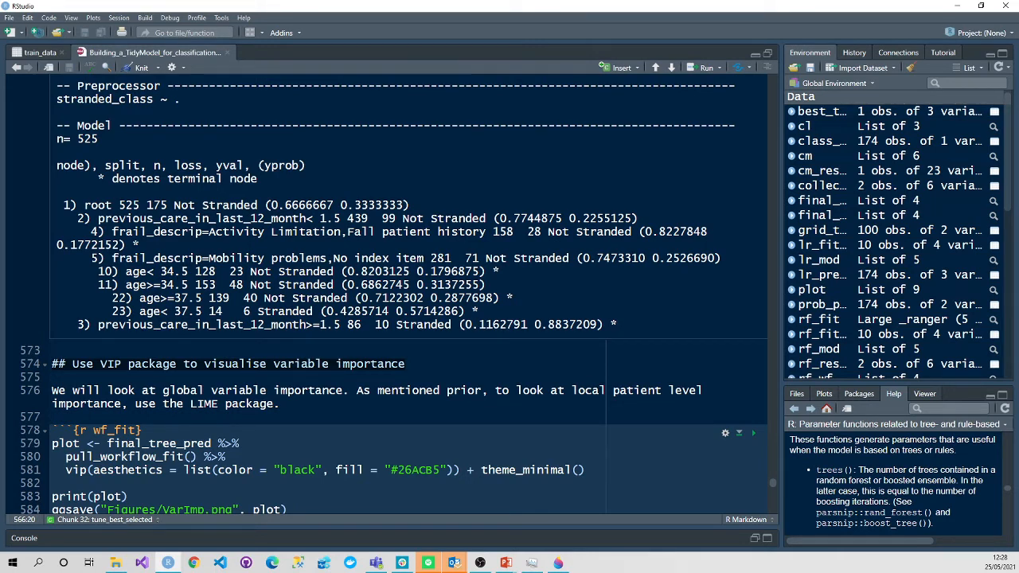
pyautogui.scroll(-2, 319, 318)
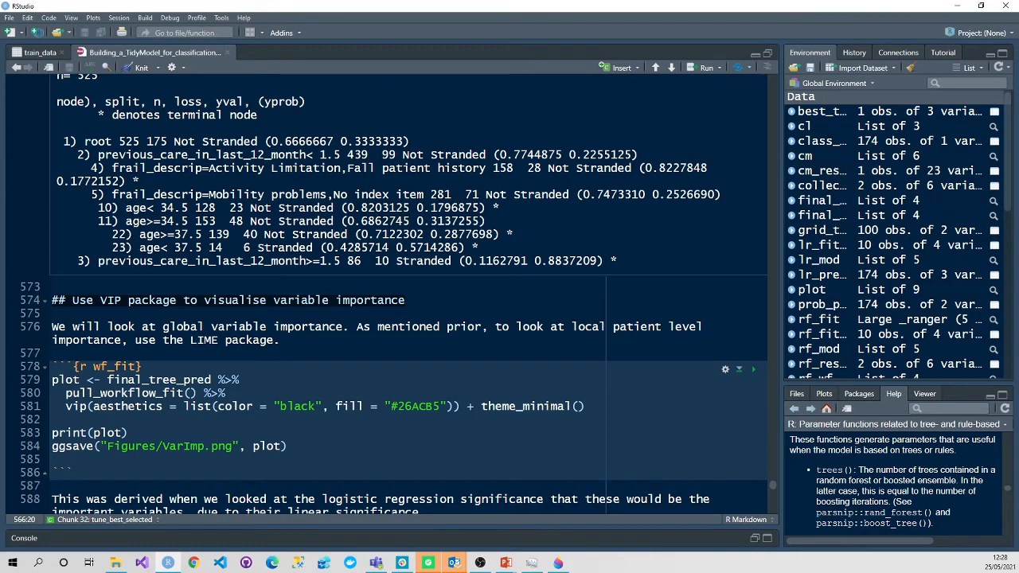
pyautogui.scroll(-1, 318, 318)
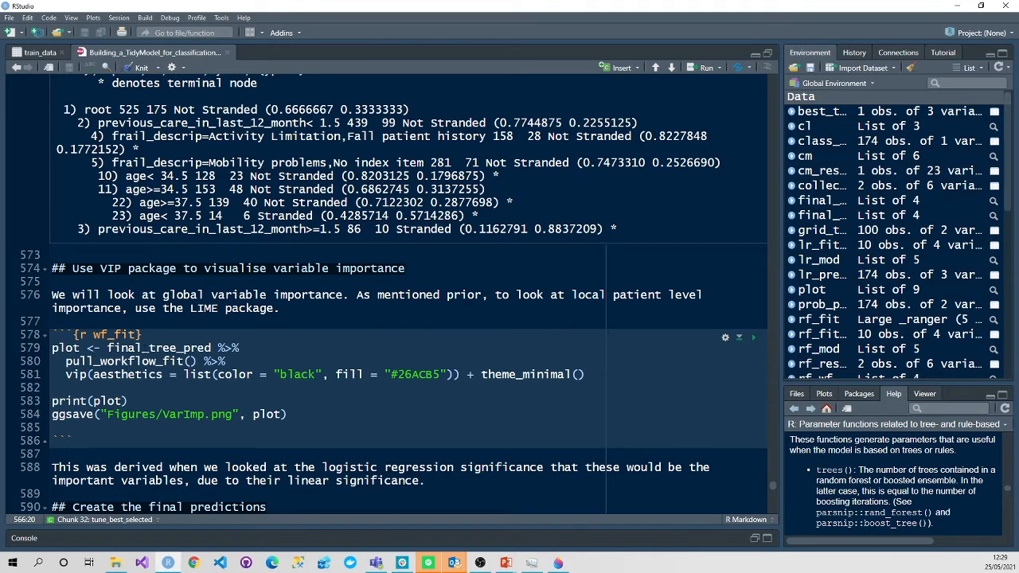
# Run the wf_fit chunk and show the vip variable importance bar chart, saved as Figures/VarImp.png
pyautogui.moveTo(113, 348); pyautogui.dragTo(197, 347)
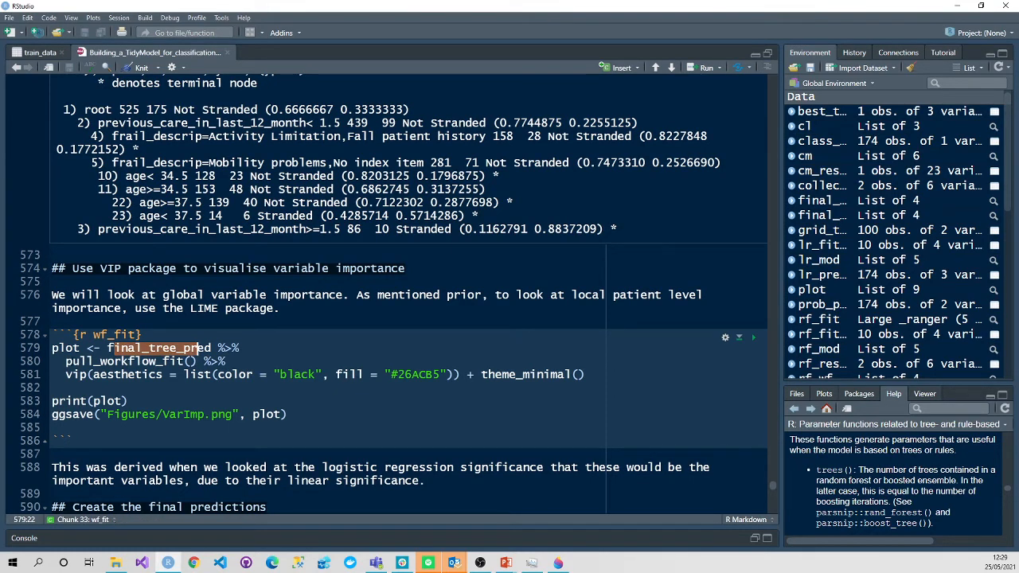
pyautogui.moveTo(72, 361); pyautogui.dragTo(157, 362)
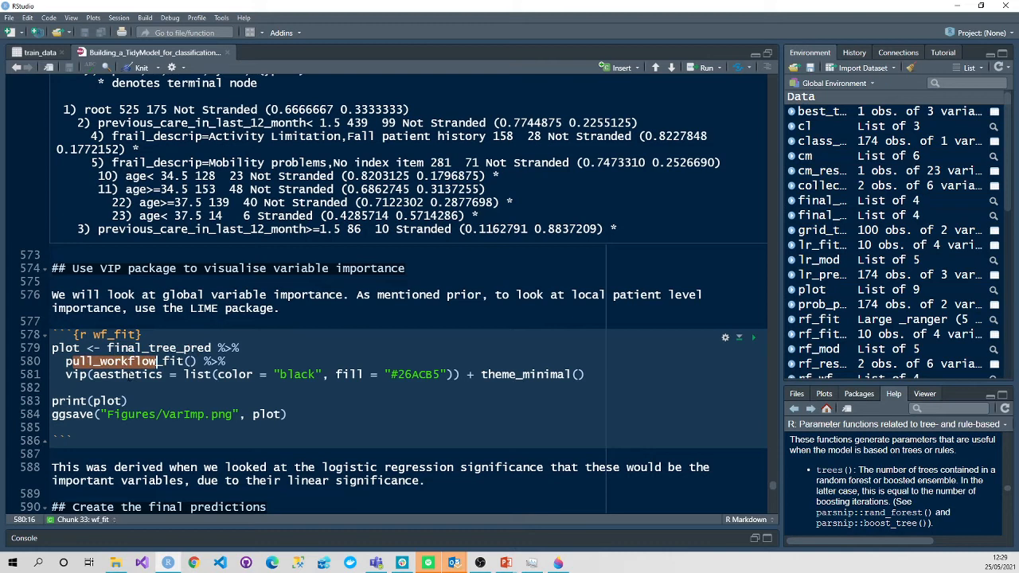
pyautogui.click(753, 337)
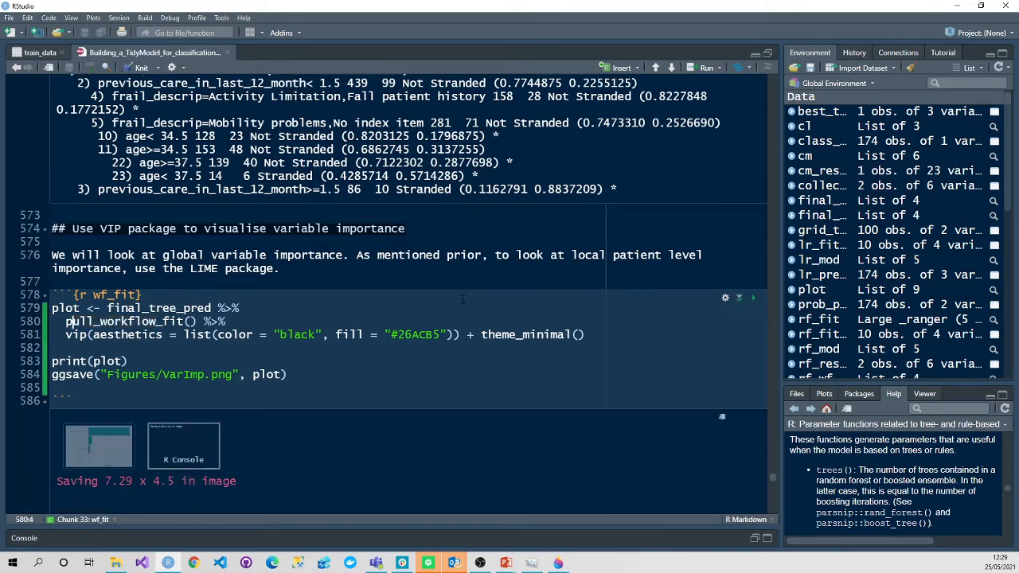
pyautogui.scroll(-5, 462, 298)
pyautogui.click(97, 175)
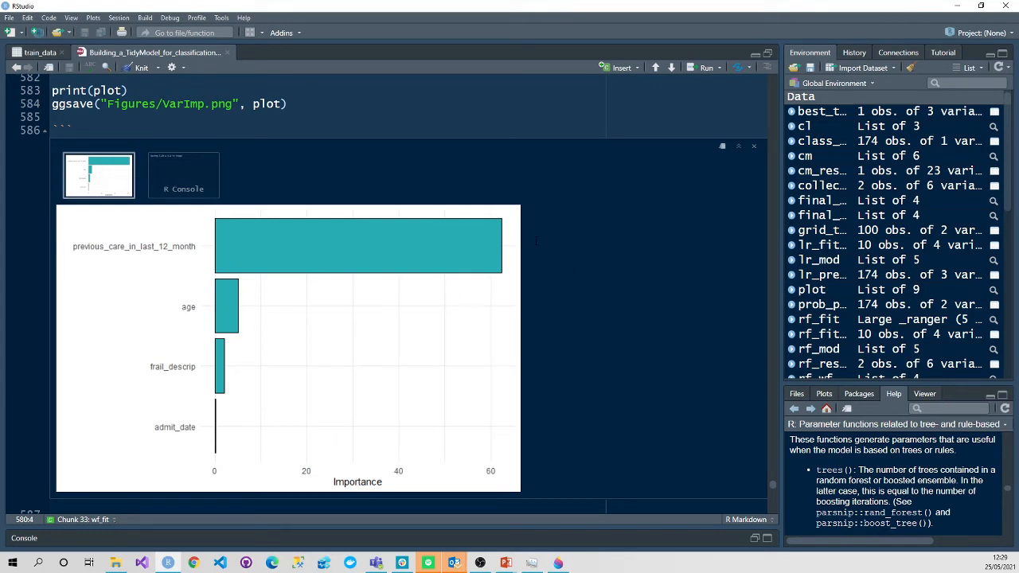
pyautogui.scroll(-3, 589, 368)
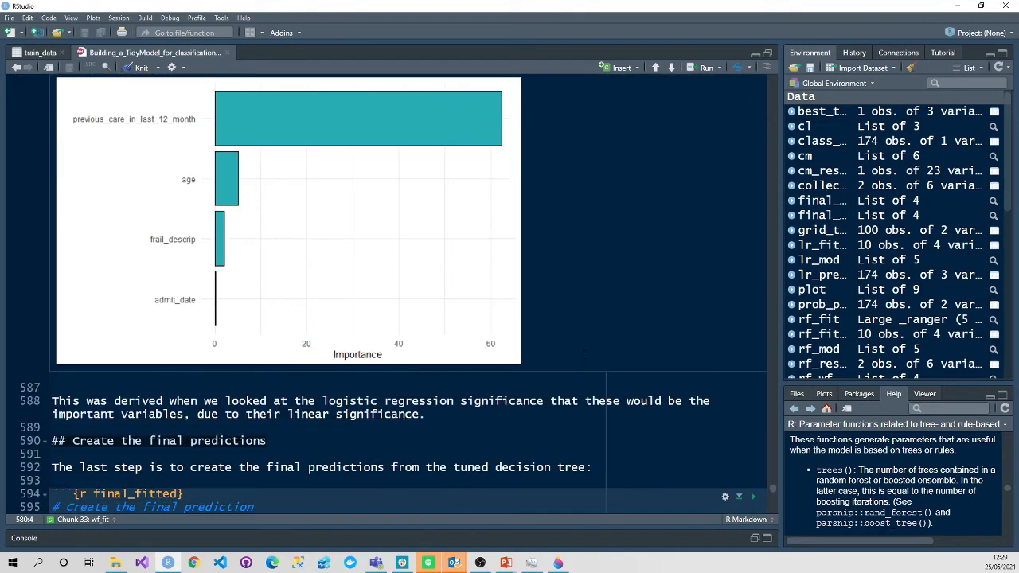
pyautogui.scroll(-3, 589, 369)
pyautogui.scroll(3, 455, 279)
pyautogui.scroll(-3, 456, 280)
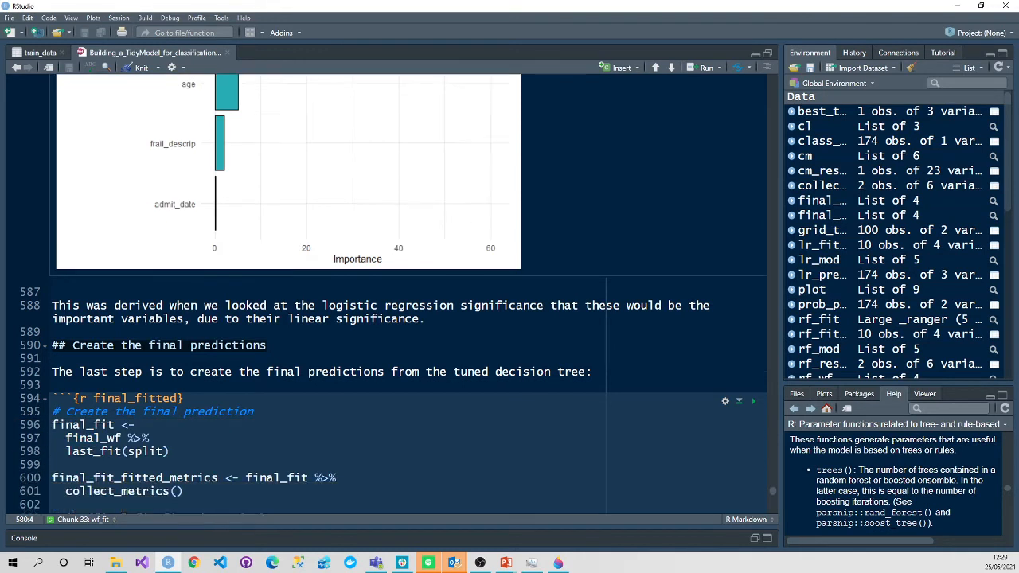
pyautogui.scroll(-3, 455, 279)
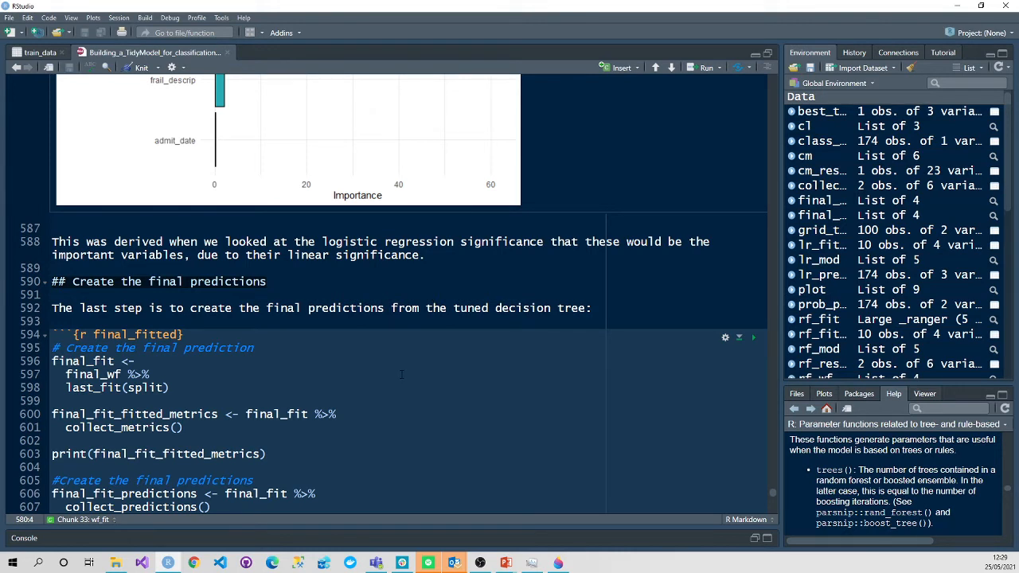
# Run the final_fitted chunk to produce the 174-row final_fit_predictions table via collect_predictions()
pyautogui.click(752, 336)
pyautogui.scroll(-5, 752, 336)
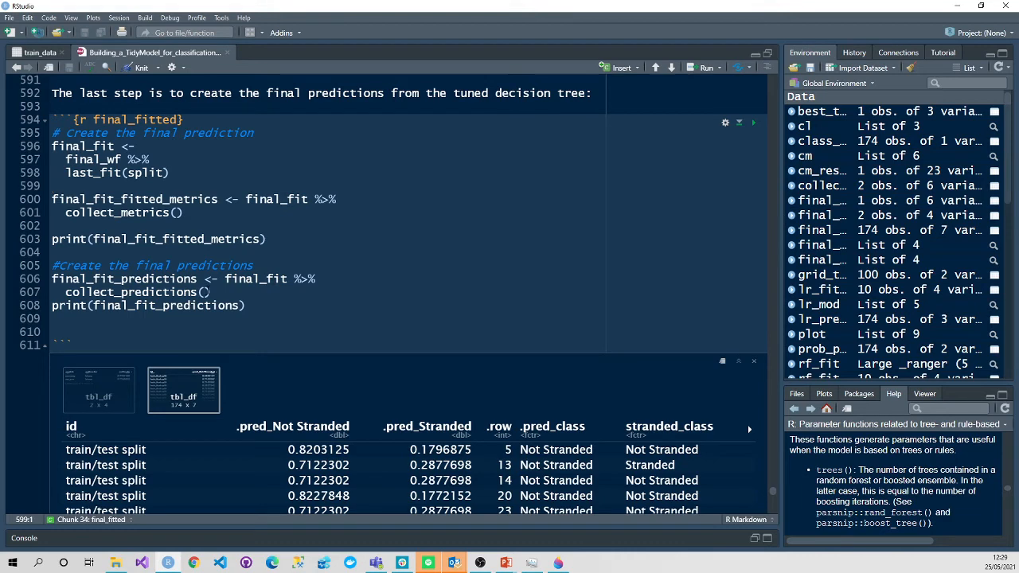
pyautogui.moveTo(210, 291); pyautogui.dragTo(65, 291)
pyautogui.scroll(-4, 439, 311)
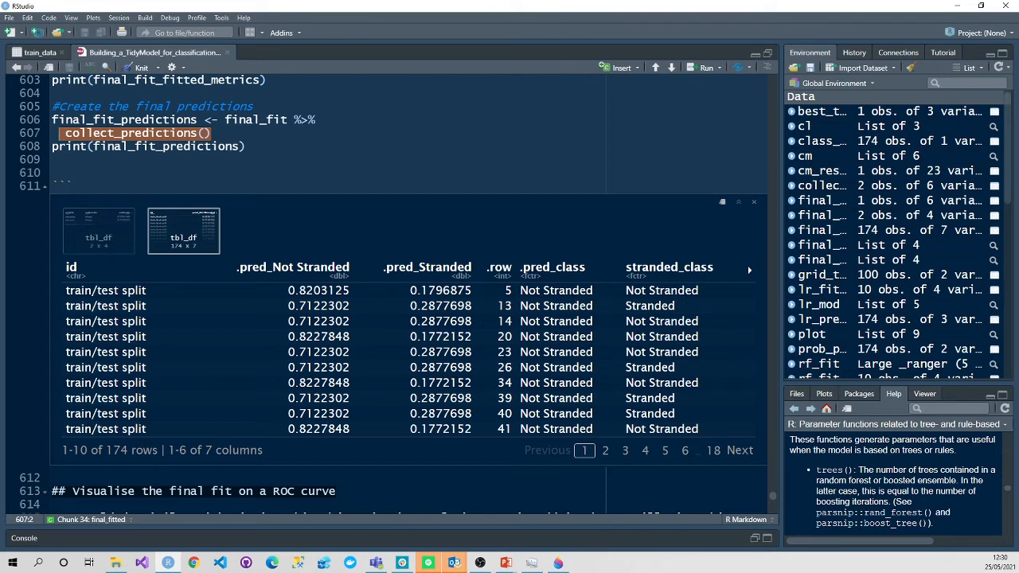
pyautogui.moveTo(685, 306); pyautogui.dragTo(43, 302)
pyautogui.scroll(-3, 398, 319)
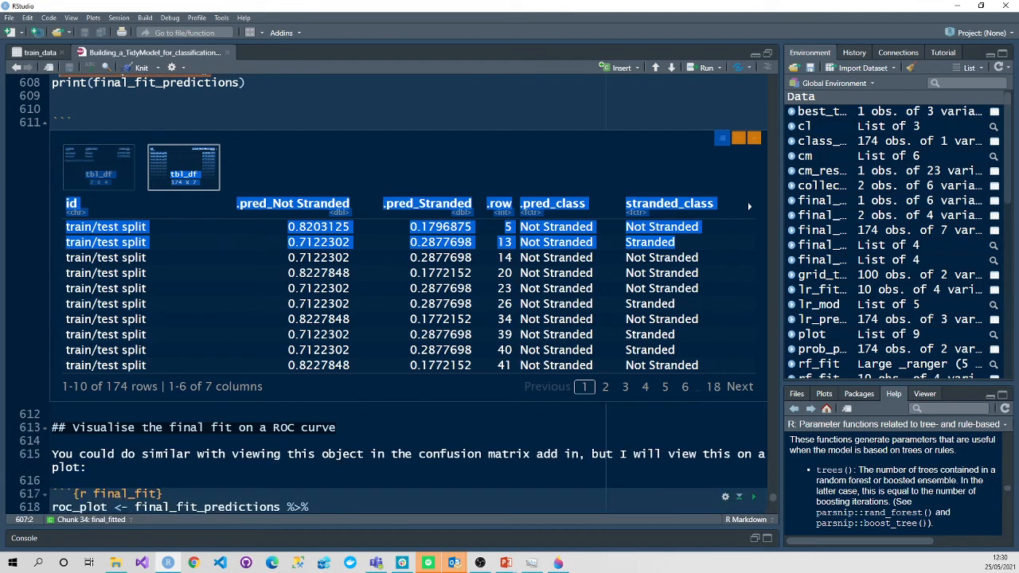
pyautogui.scroll(-3, 397, 318)
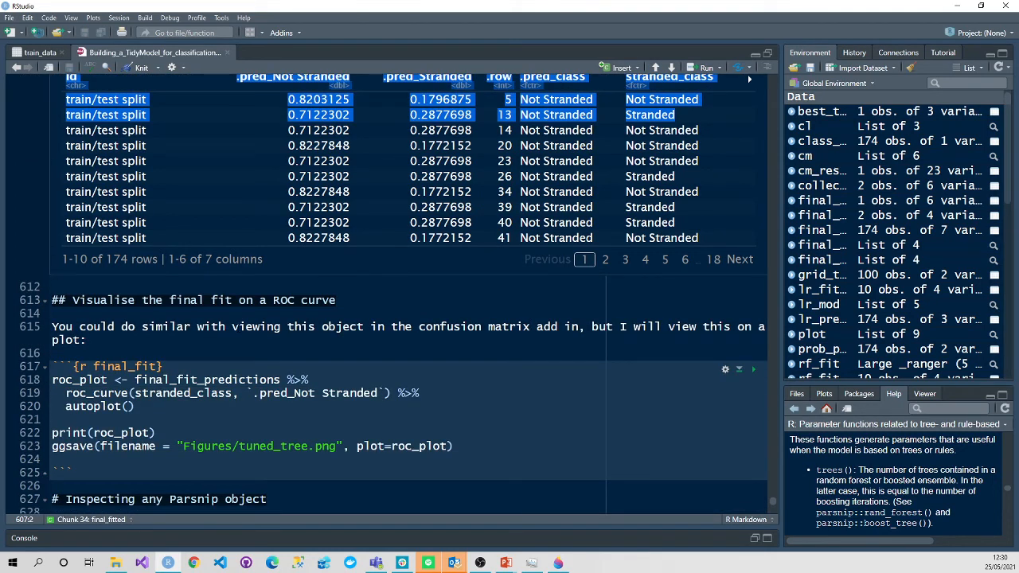
# Run the final_fit chunk and show the ROC curve, saved as Figures/tuned_tree.png
pyautogui.click(754, 371)
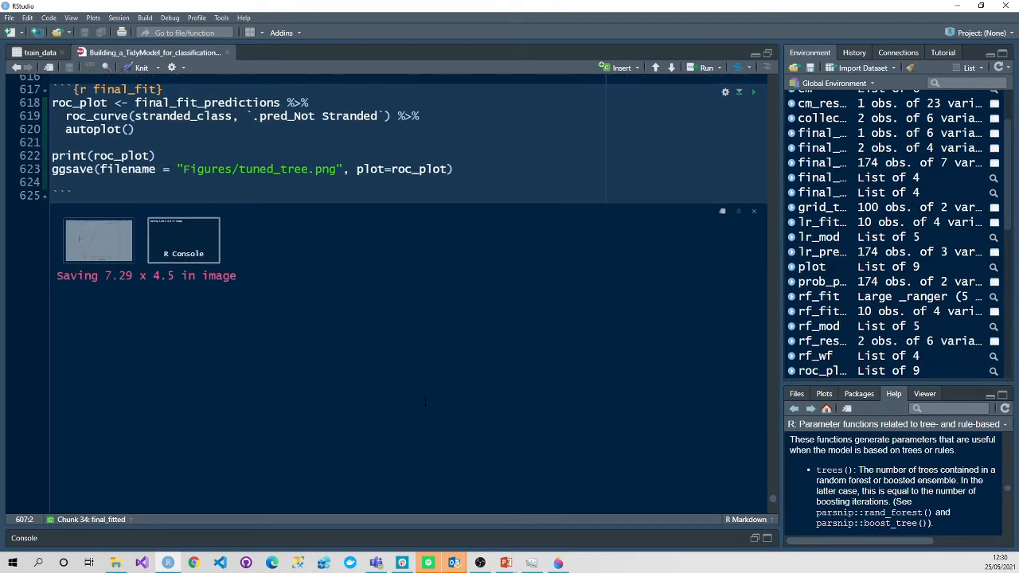
pyautogui.click(98, 334)
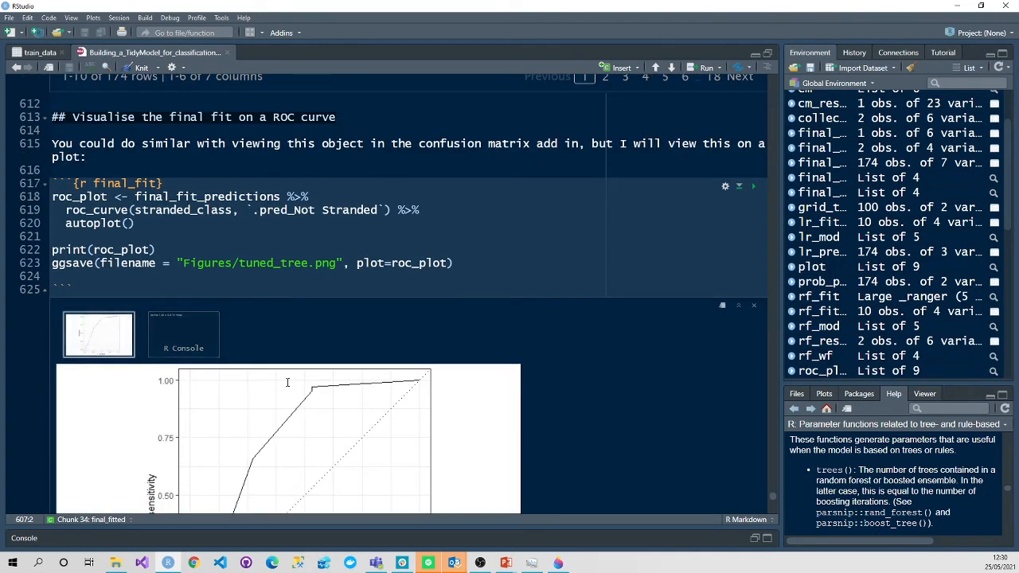
pyautogui.scroll(-3, 298, 368)
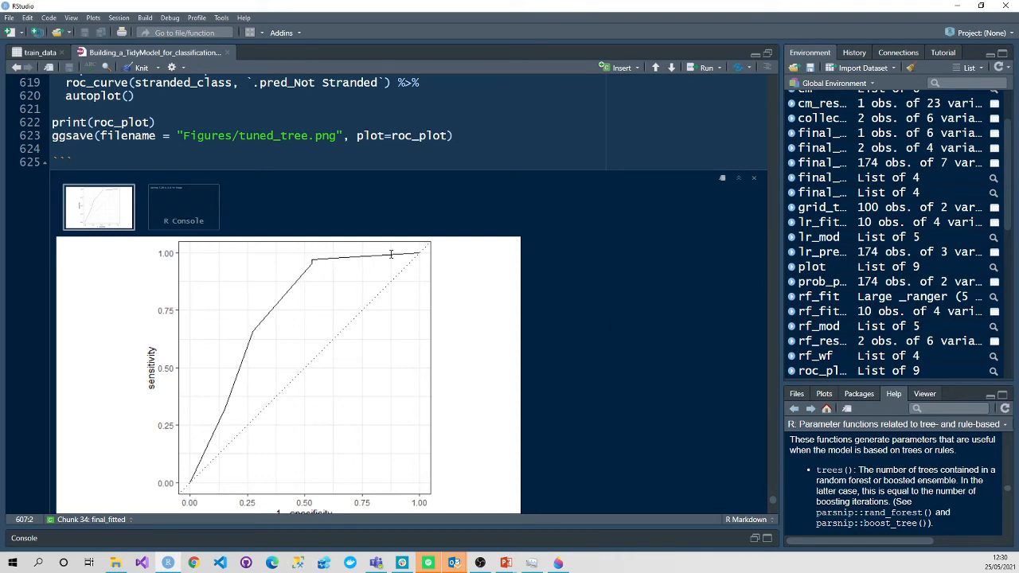
pyautogui.scroll(-4, 634, 371)
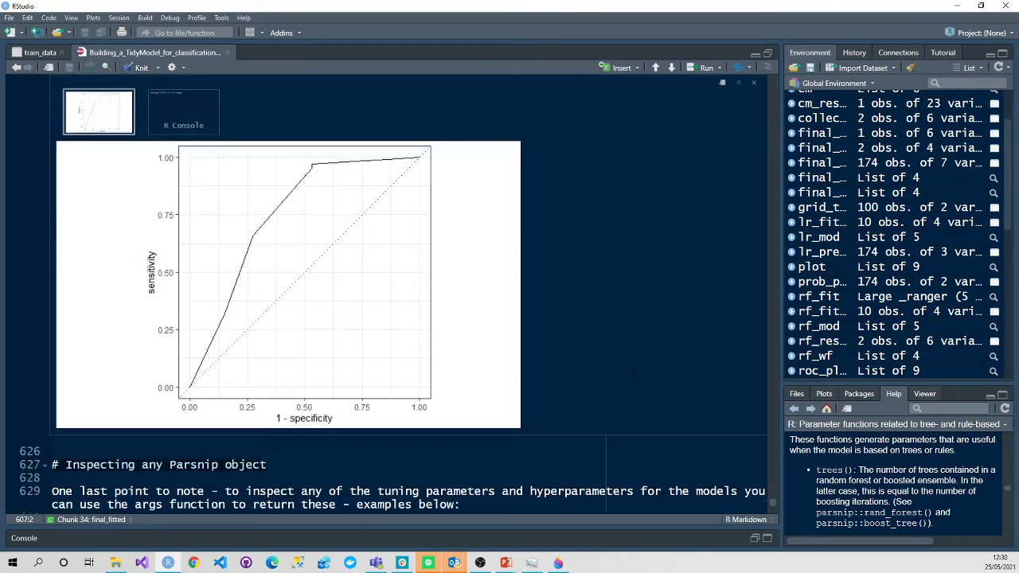
pyautogui.scroll(-3, 634, 371)
pyautogui.scroll(-3, 634, 370)
pyautogui.scroll(3, 634, 371)
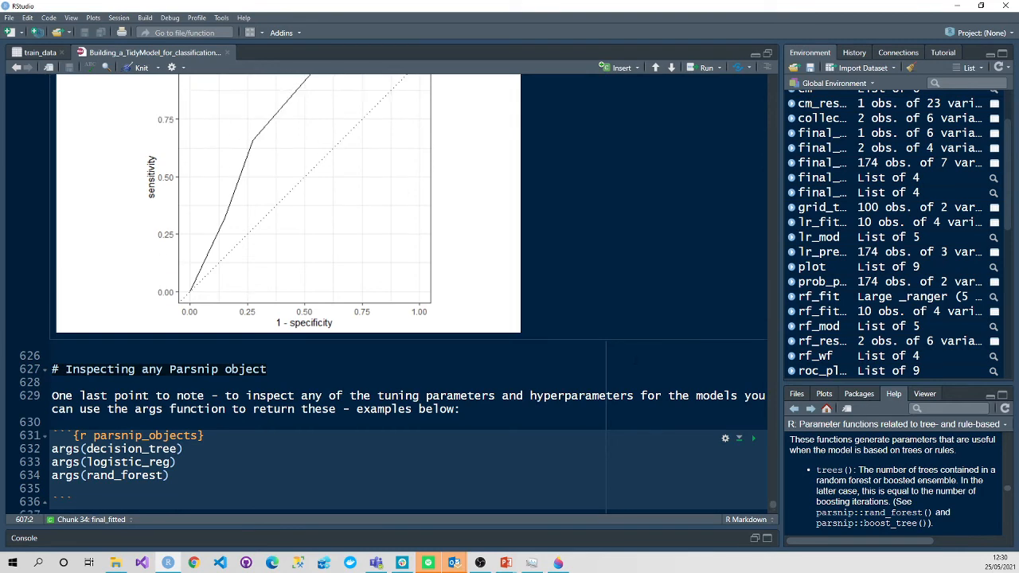
pyautogui.scroll(3, 634, 371)
pyautogui.scroll(3, 634, 370)
pyautogui.scroll(-2, 634, 371)
pyautogui.scroll(4, 338, 384)
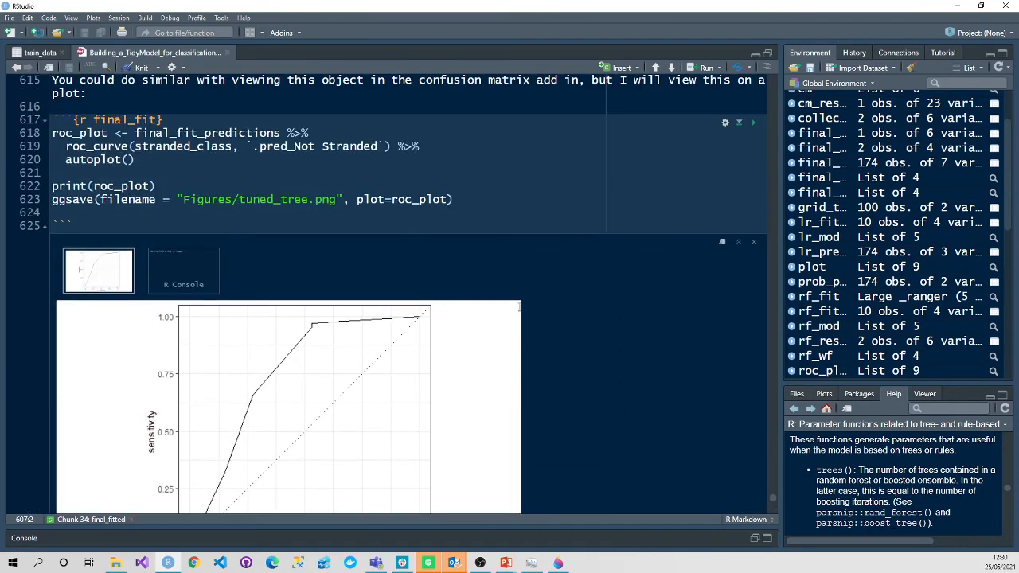
pyautogui.scroll(4, 339, 383)
pyautogui.scroll(-1, 338, 384)
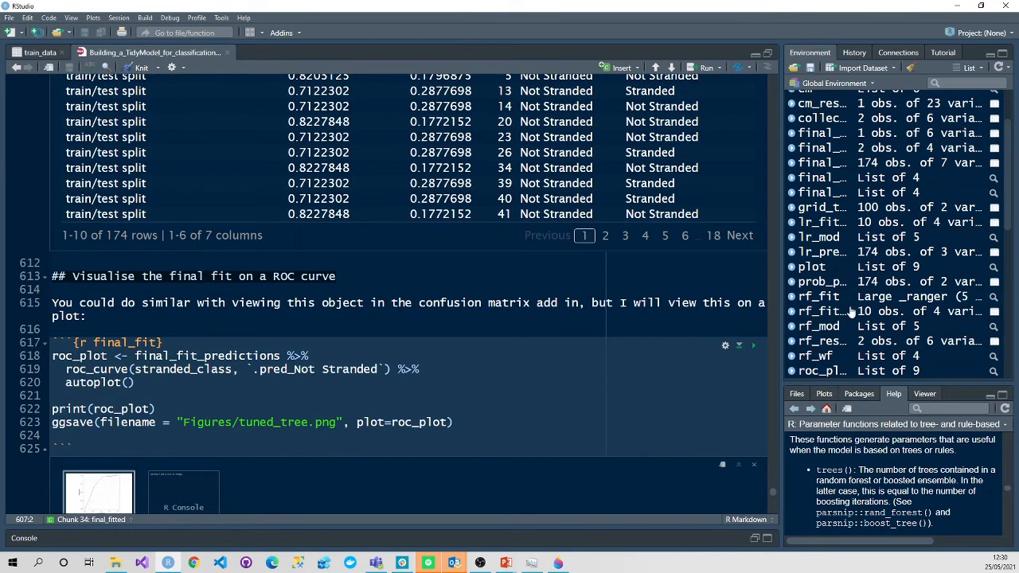
pyautogui.scroll(-3, 867, 327)
pyautogui.scroll(-4, 868, 326)
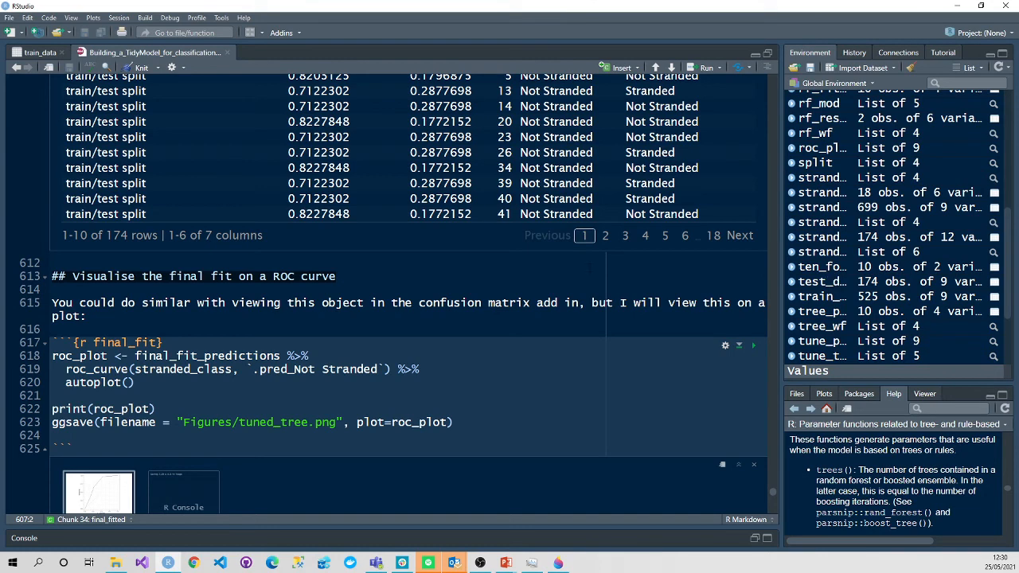
pyautogui.scroll(-3, 548, 375)
pyautogui.scroll(-5, 547, 376)
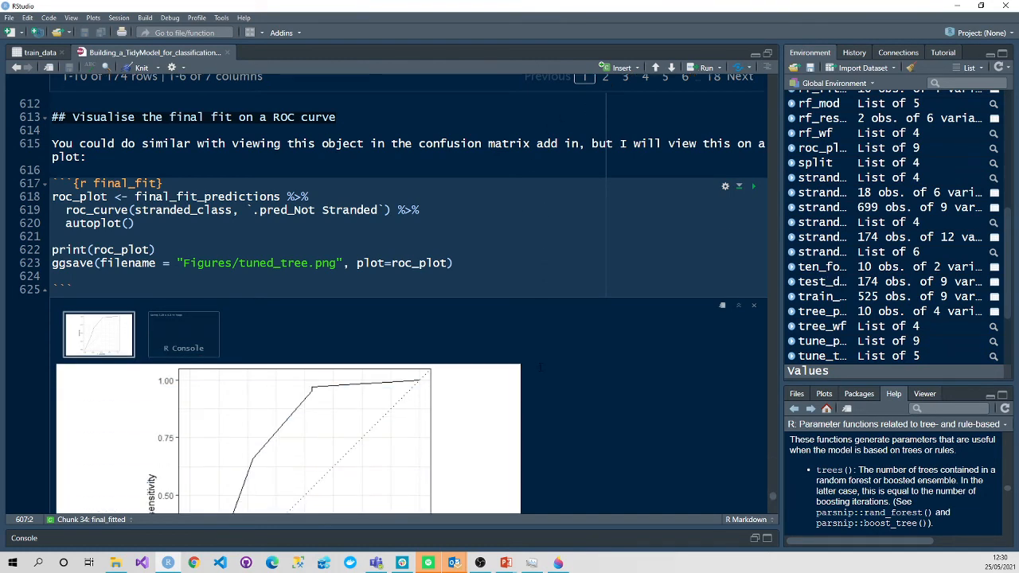
pyautogui.scroll(-4, 541, 370)
pyautogui.scroll(-4, 537, 365)
pyautogui.scroll(-2, 533, 358)
pyautogui.scroll(-4, 525, 347)
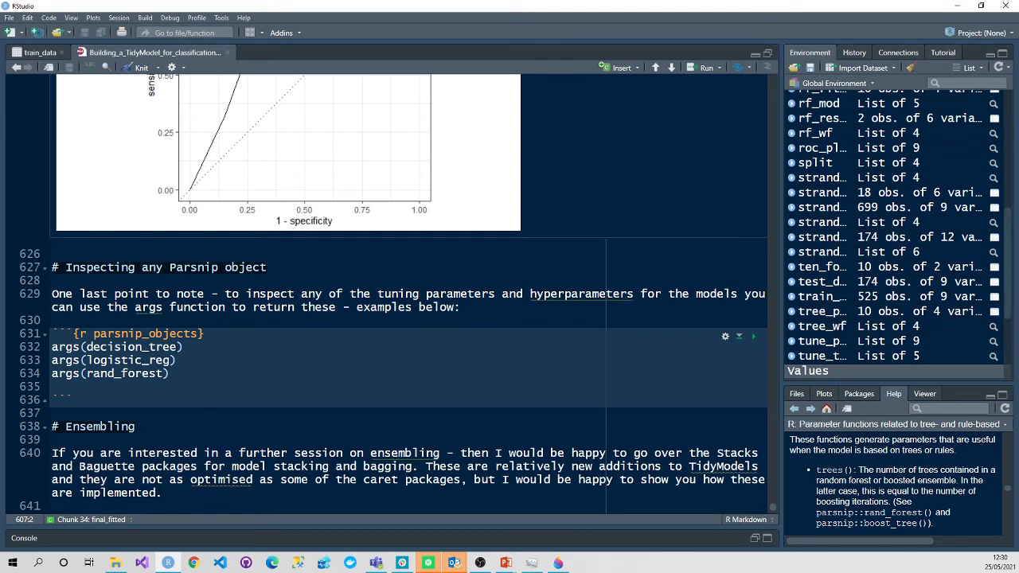
# Run the args() chunk and highlight mtry and trees in the random forest arguments output
pyautogui.doubleClick(128, 347)
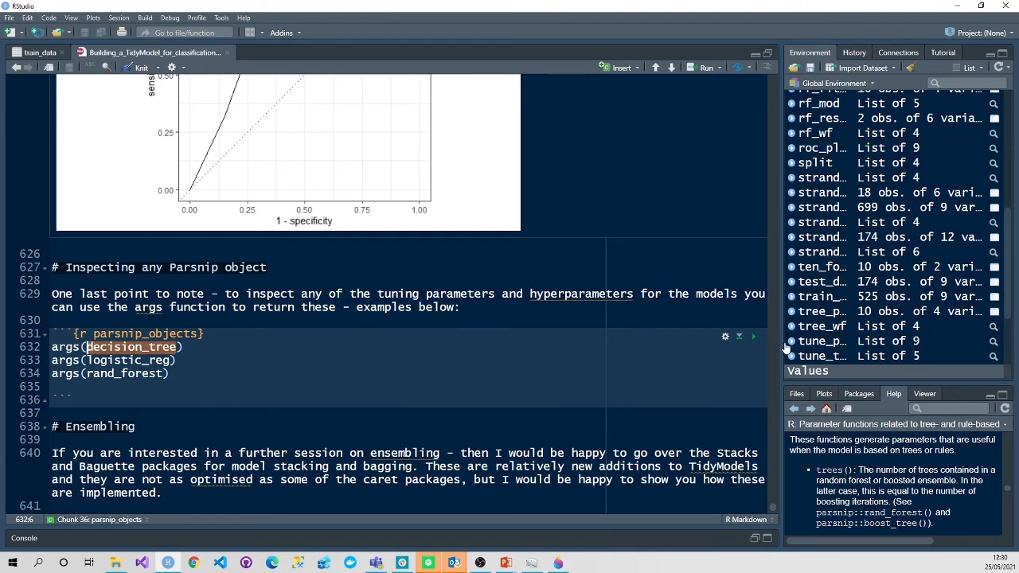
pyautogui.click(754, 338)
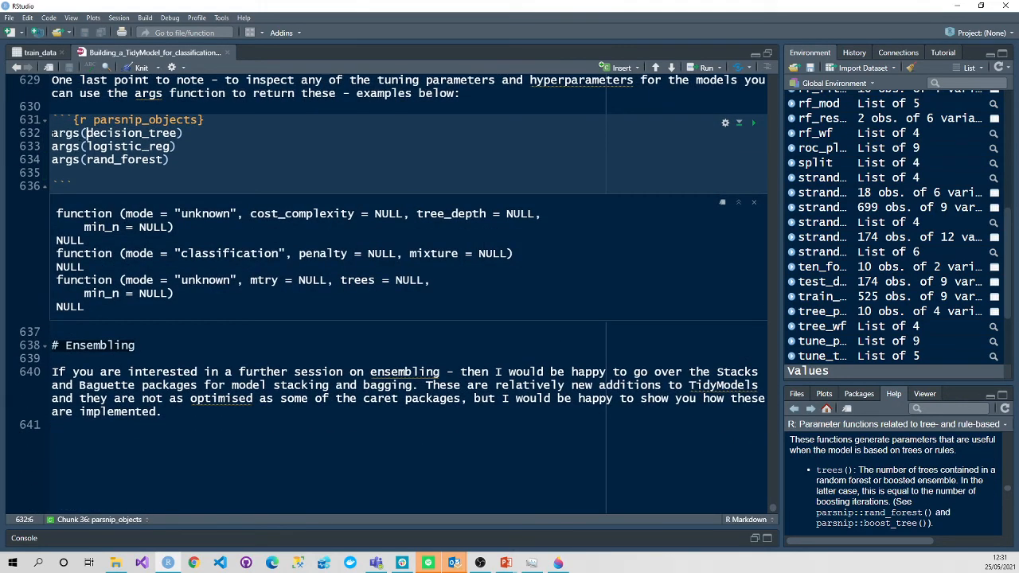
pyautogui.doubleClick(66, 133)
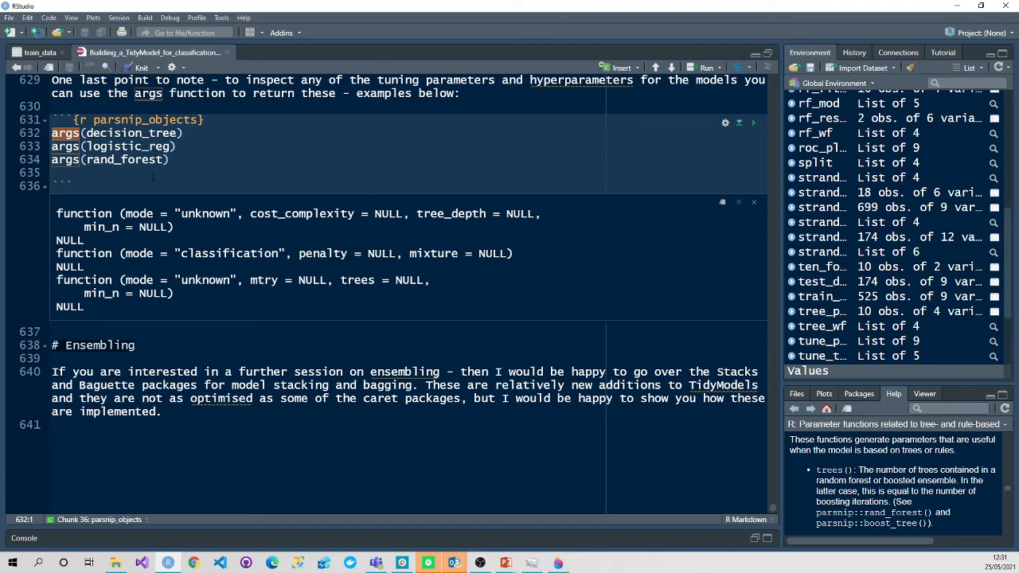
pyautogui.moveTo(263, 280); pyautogui.dragTo(278, 279)
pyautogui.moveTo(341, 279); pyautogui.dragTo(397, 279)
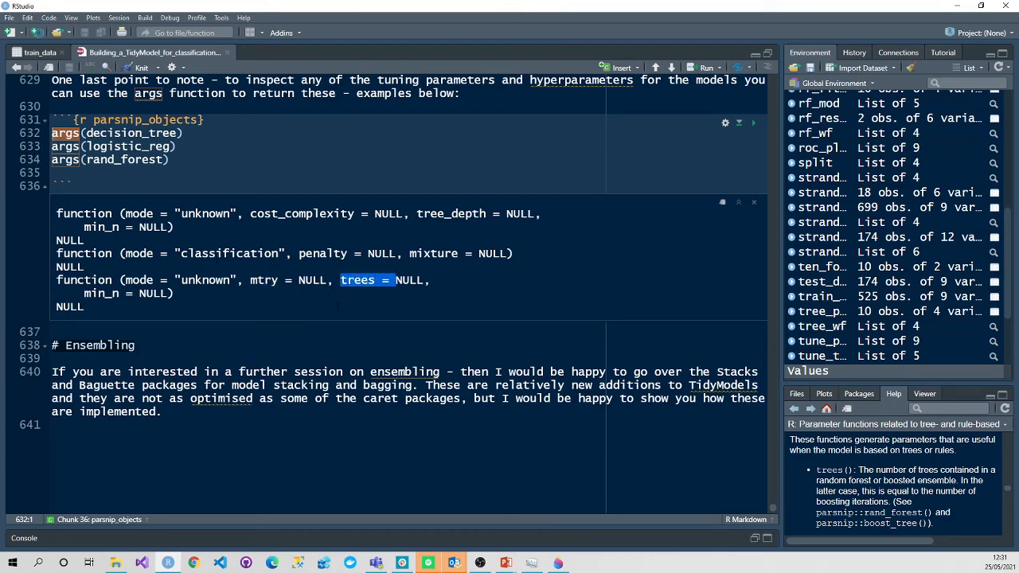
pyautogui.scroll(3, 398, 279)
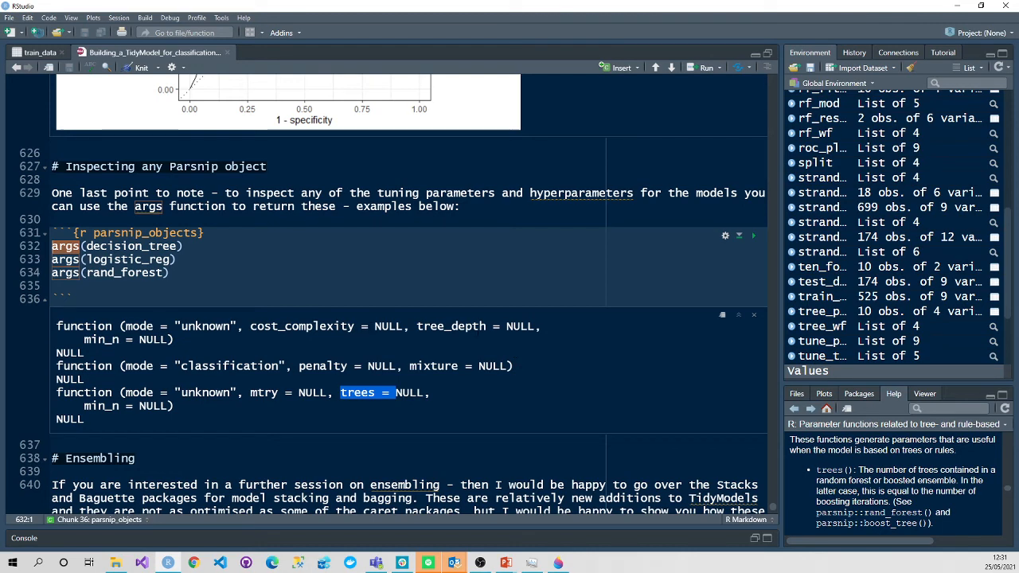
pyautogui.scroll(-1, 494, 398)
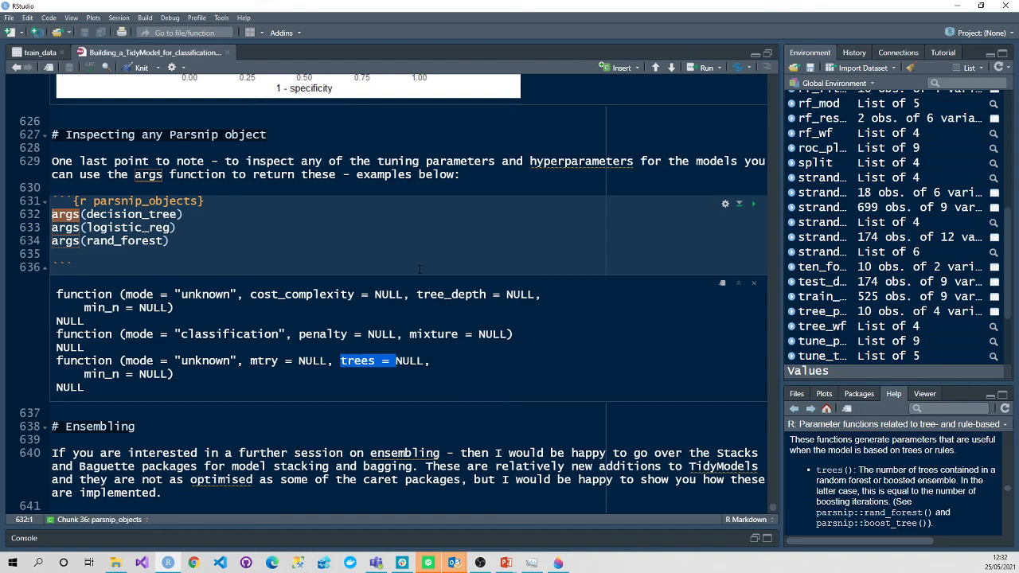
# Switch from RStudio to the PowerPoint slide show window via the taskbar
pyautogui.click(505, 563)
pyautogui.click(549, 522)
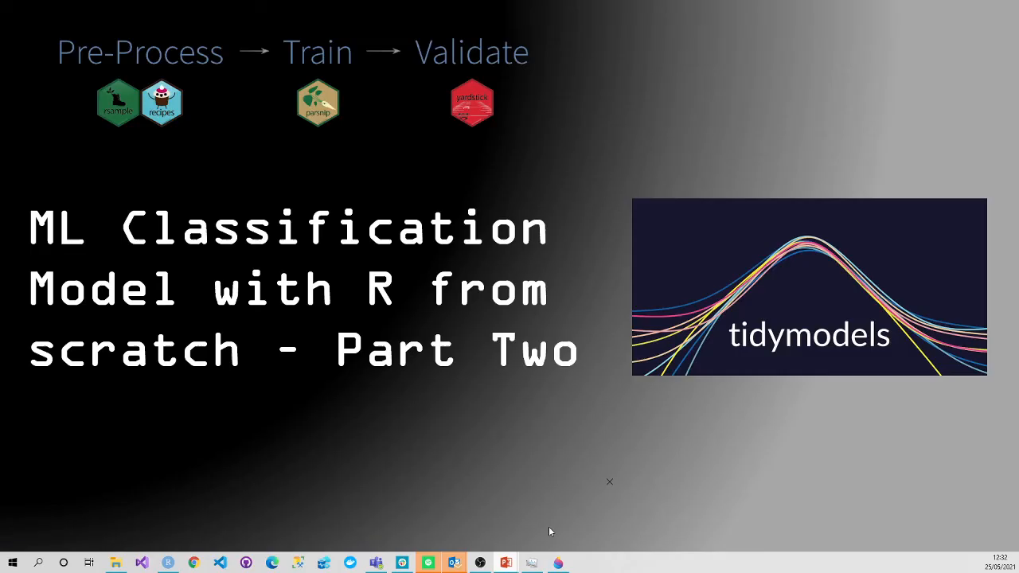